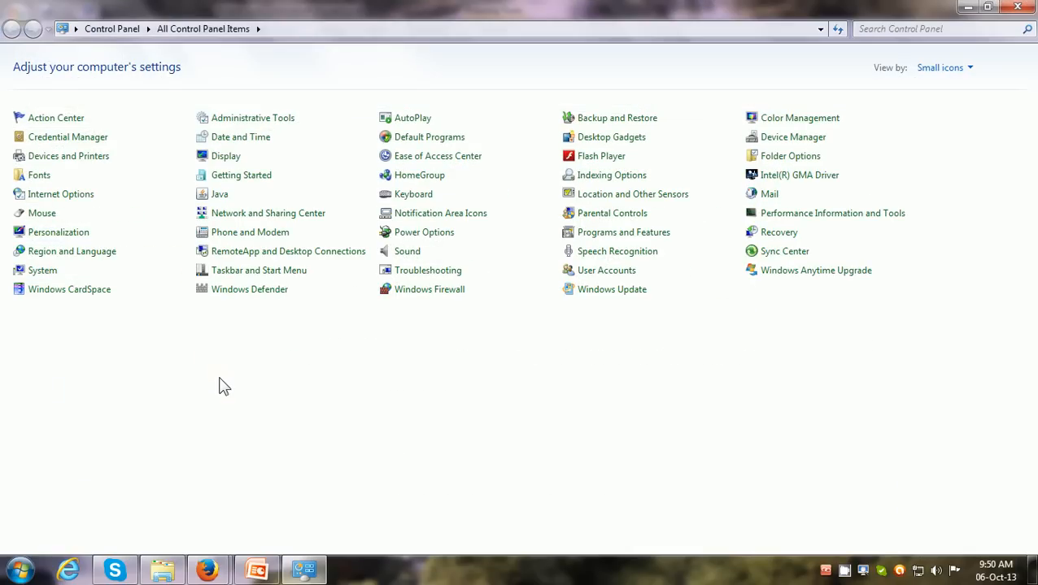
Check the installed Java entry and its uninstall option in Programs and Features, and close the Control Panel window
left_click(221, 200)
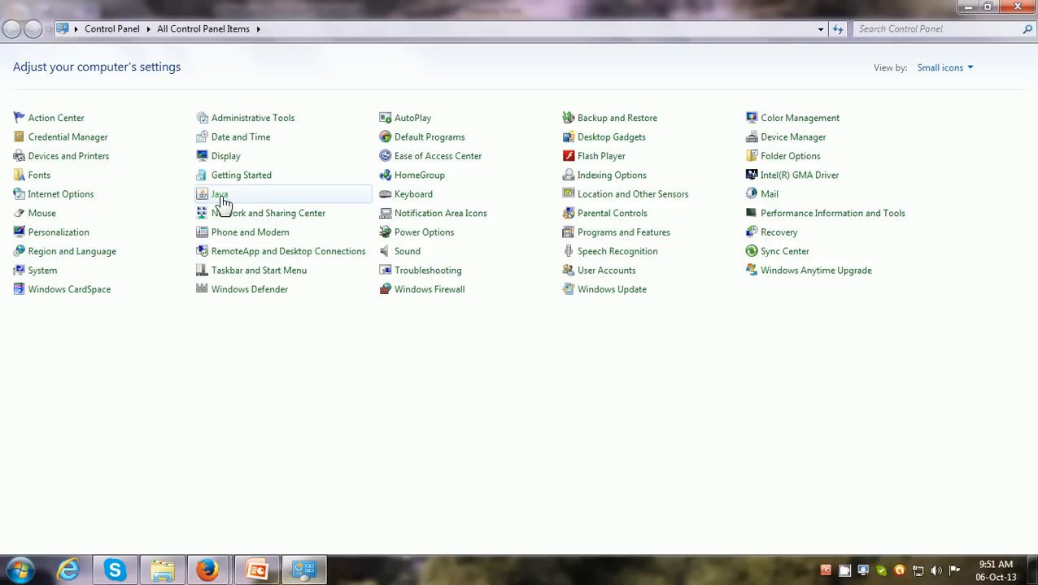
left_click(586, 236)
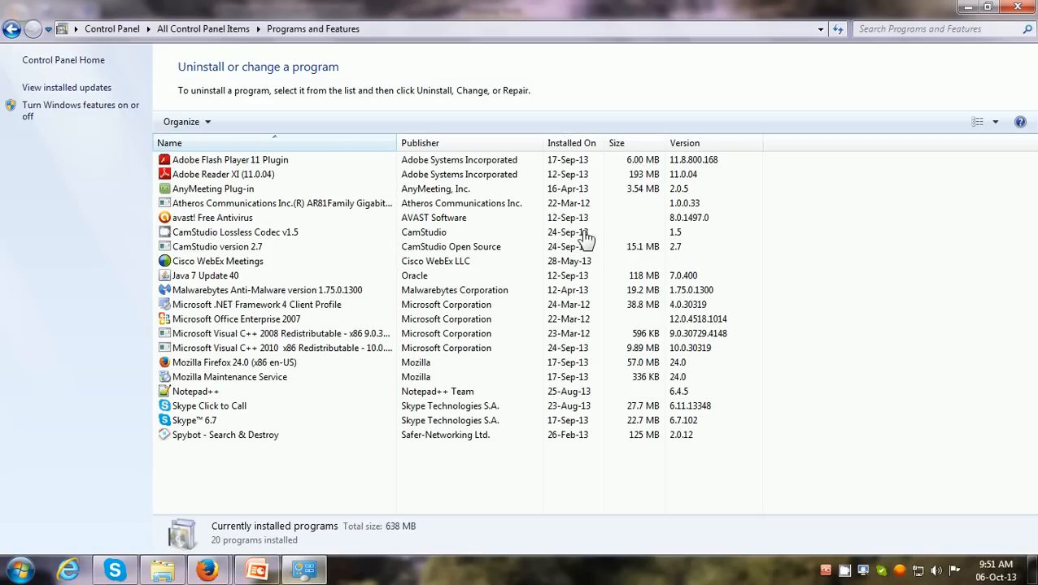
left_click(218, 277)
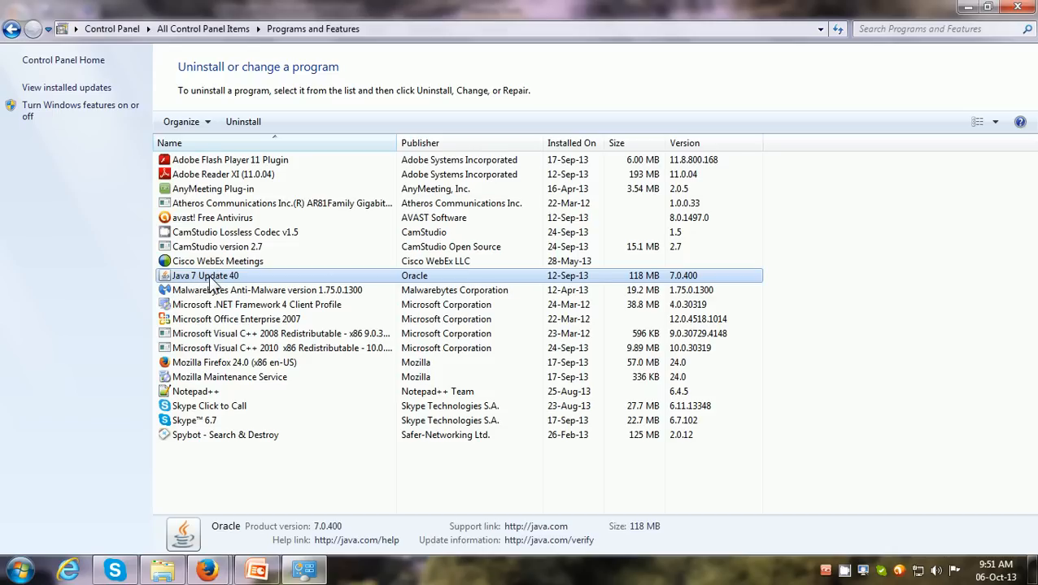
right_click(217, 280)
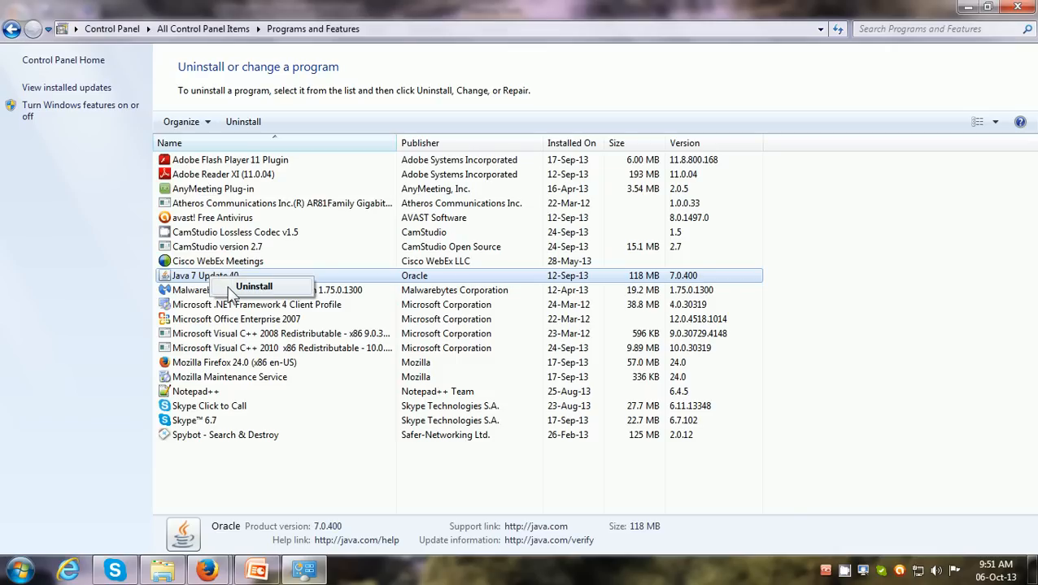
left_click(193, 281)
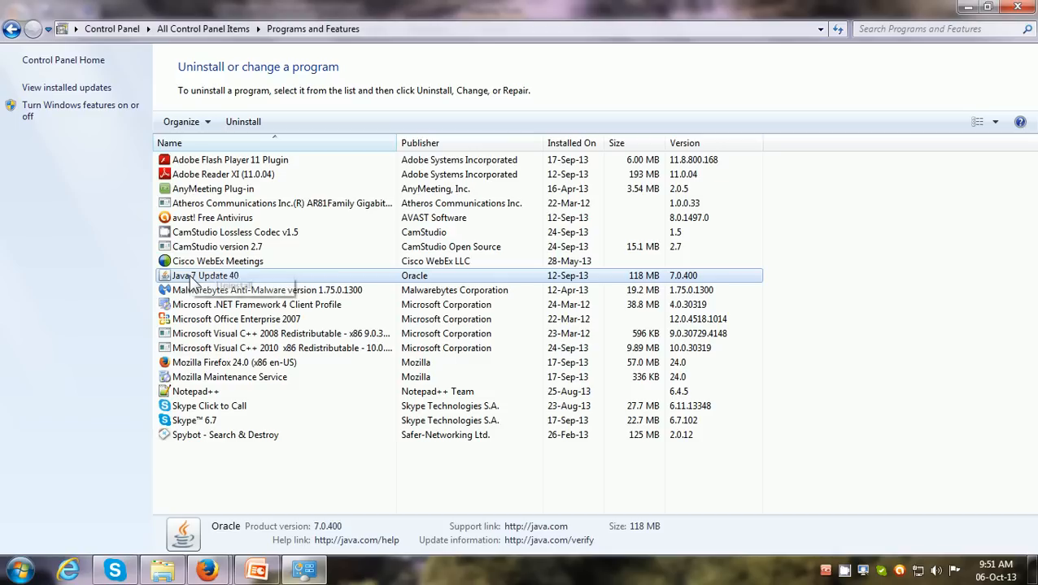
right_click(204, 277)
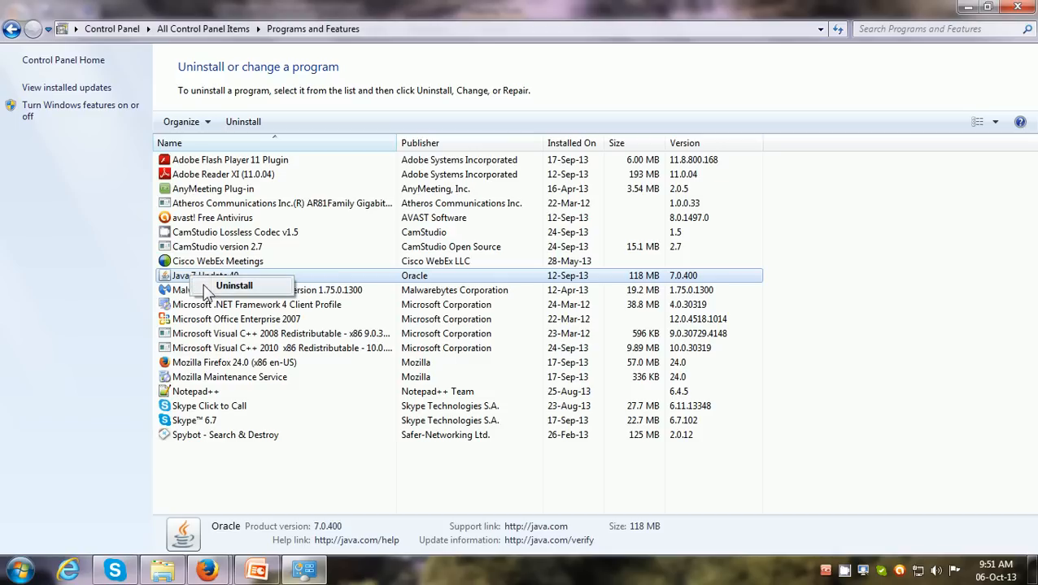
left_click(308, 277)
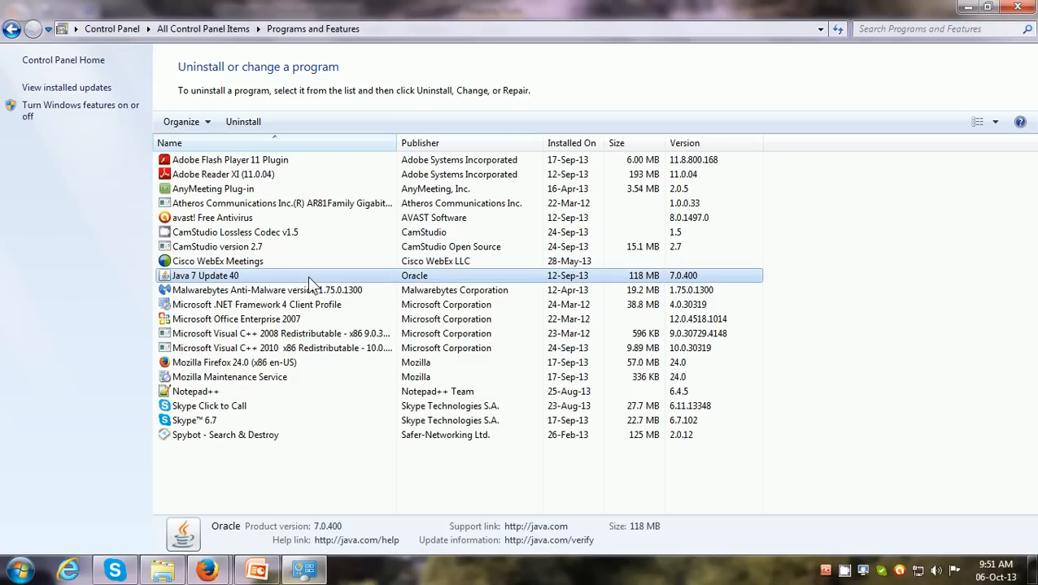
left_click(1017, 7)
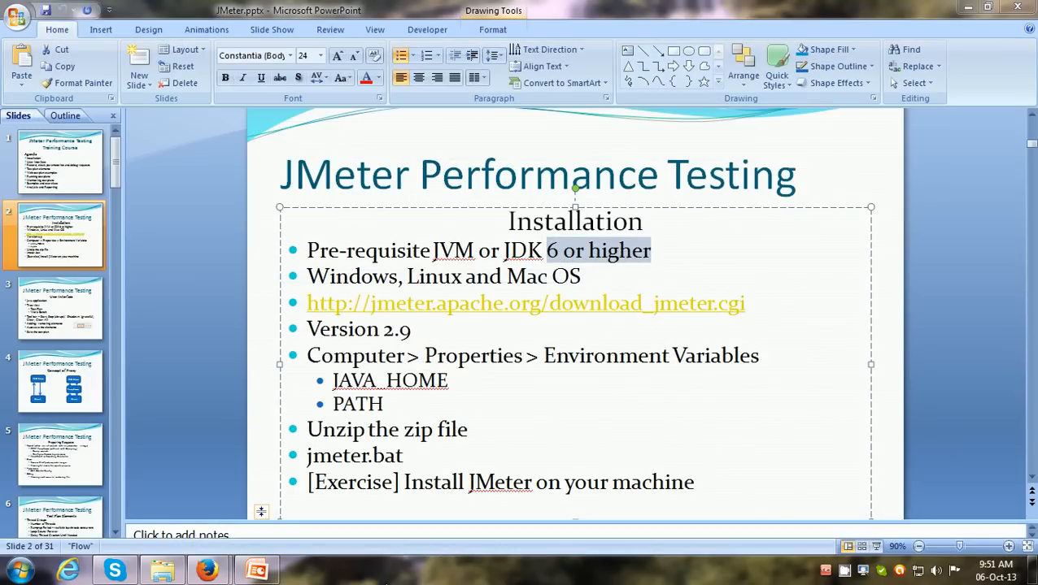
right_click(206, 571)
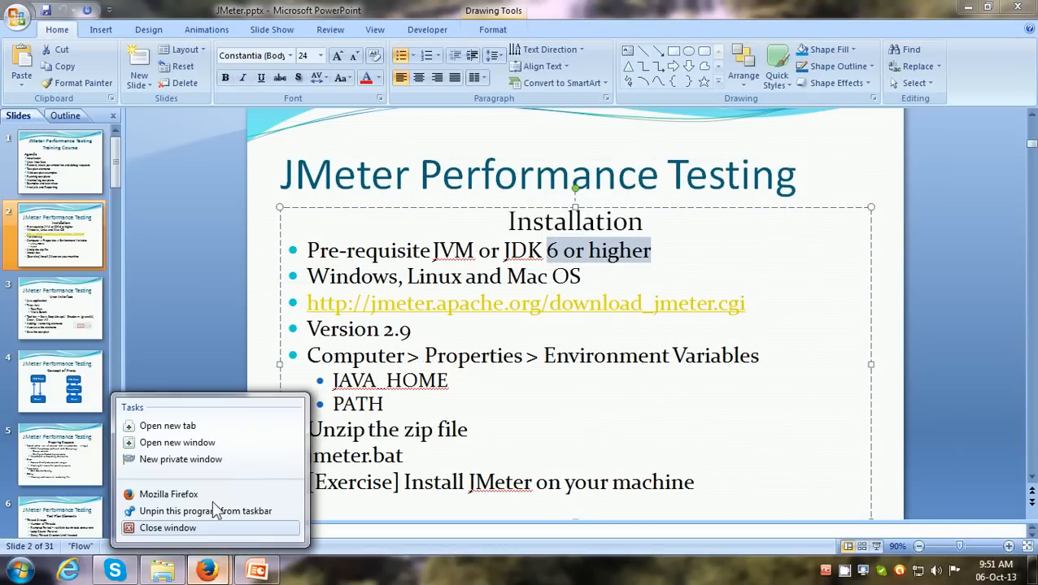
left_click(203, 462)
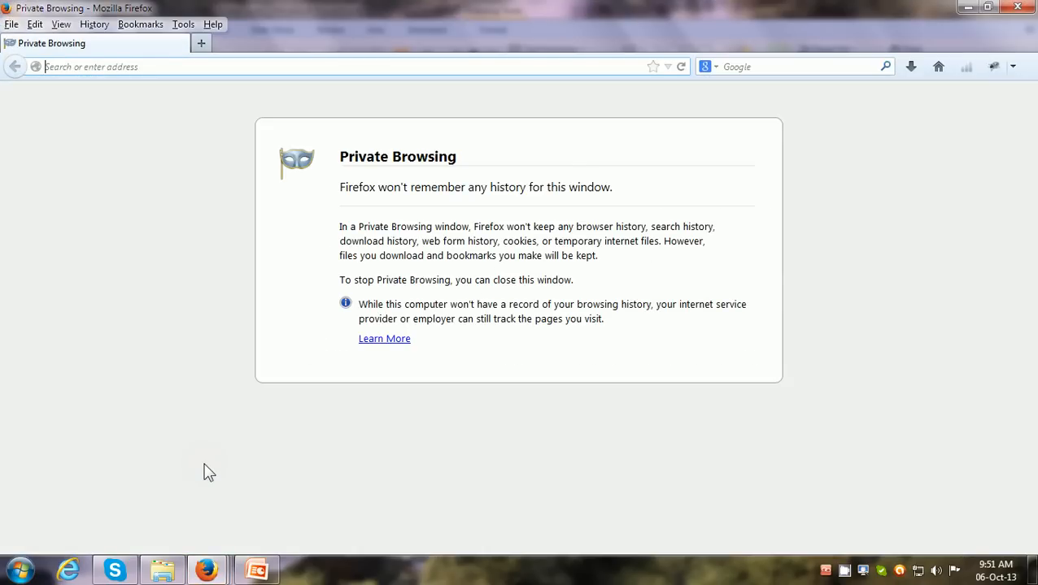
type("www.ja")
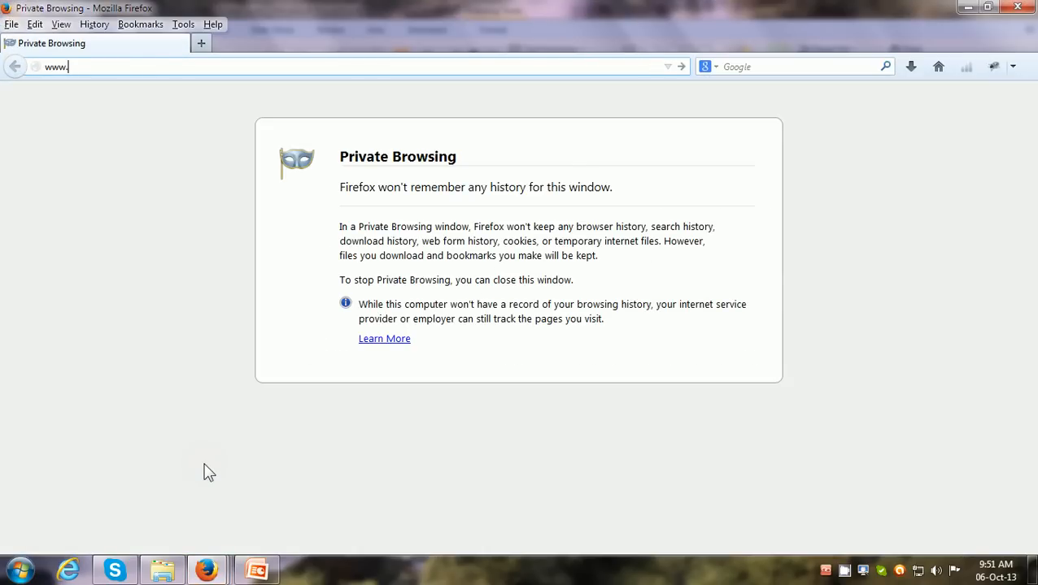
type("va.com")
key("Return")
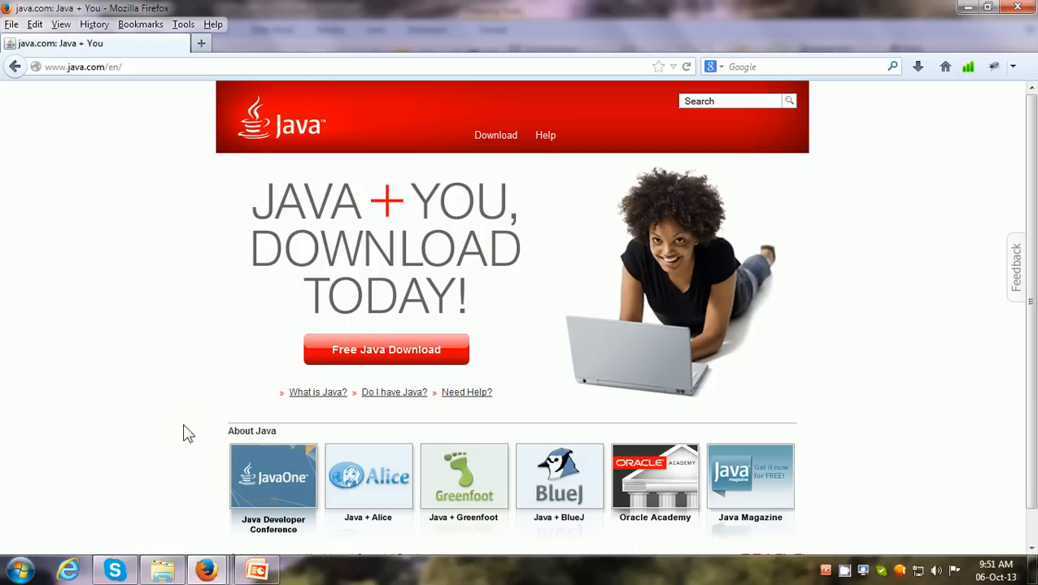
Request the free Java for Windows installer, cancel saving jxpiinstall.exe, and close the private window
left_click(379, 359)
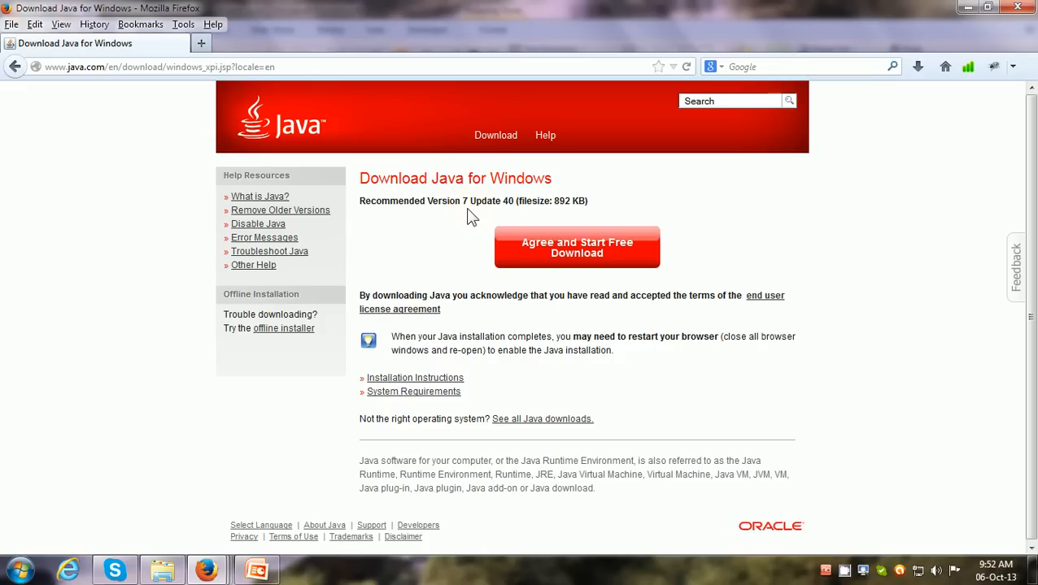
left_click(599, 259)
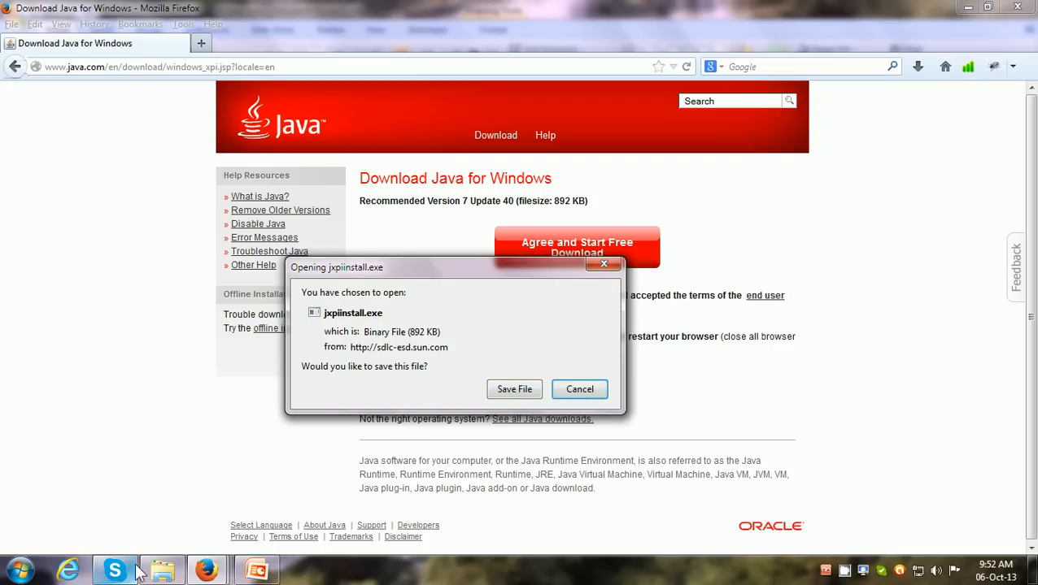
mouse_move(164, 575)
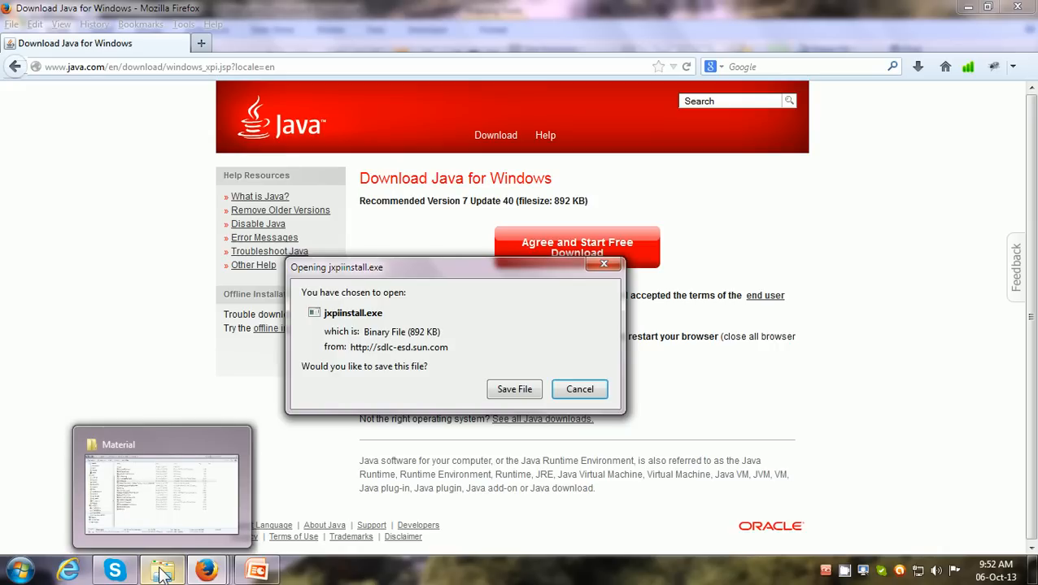
left_click(579, 389)
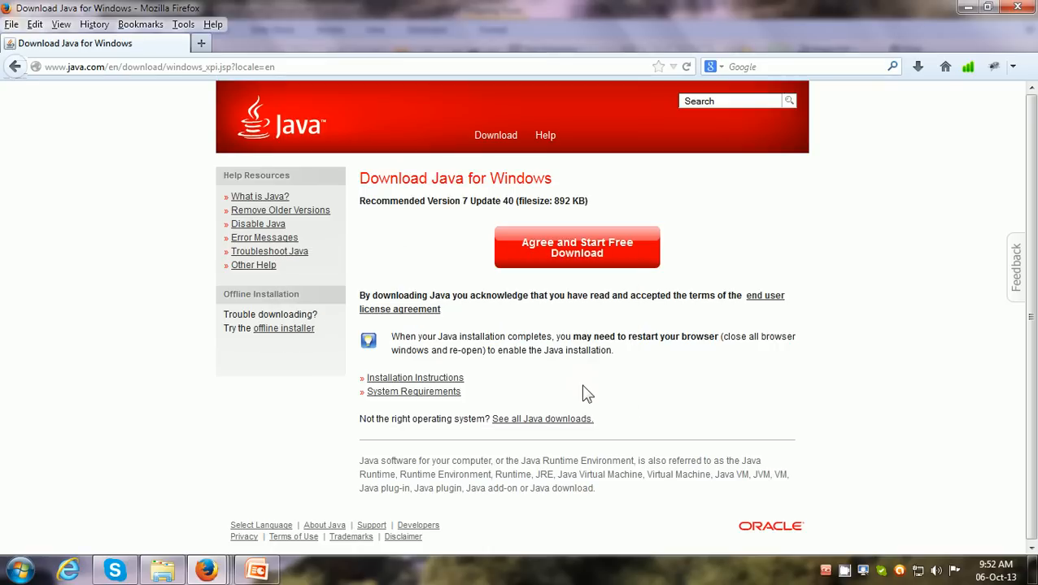
left_click(1018, 7)
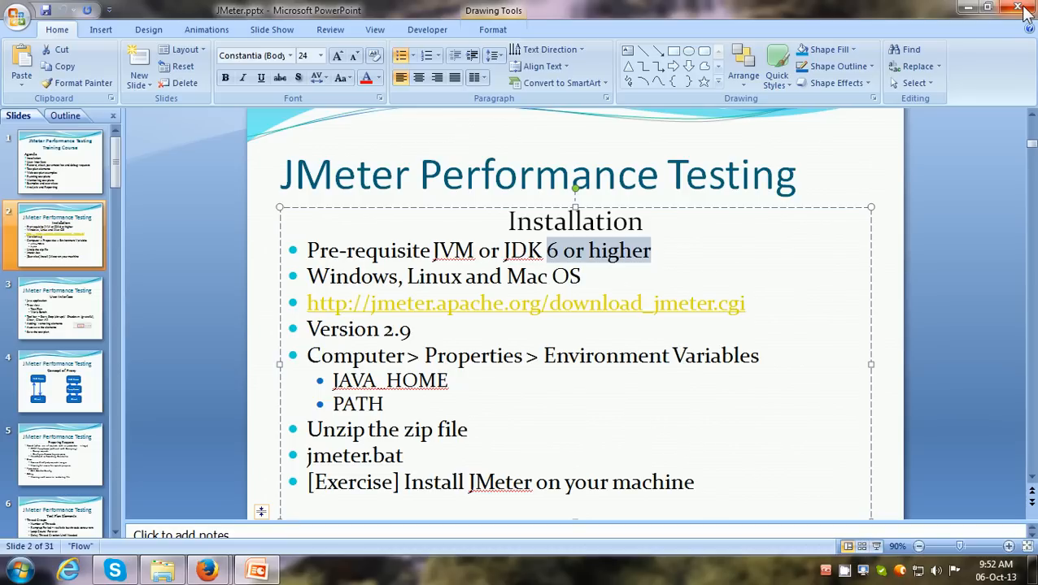
Open jmeter.apache.org in a new private Firefox window
right_click(208, 572)
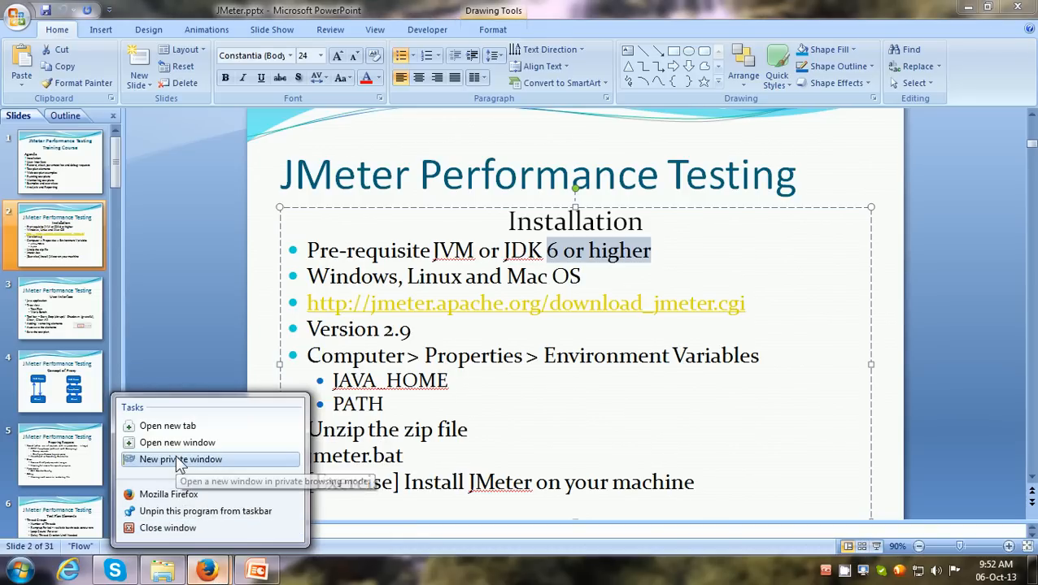
left_click(175, 456)
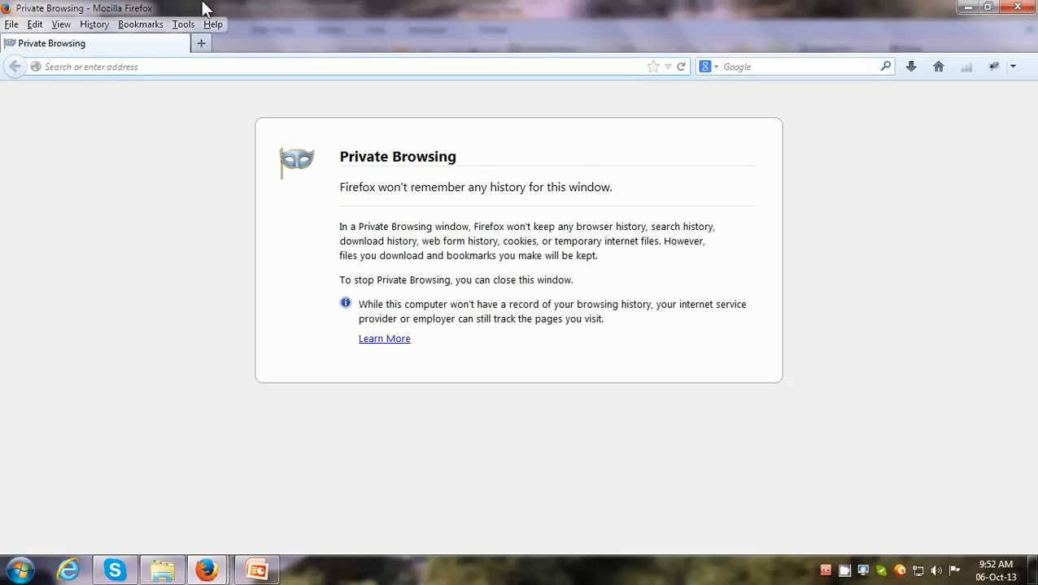
type("jmeter")
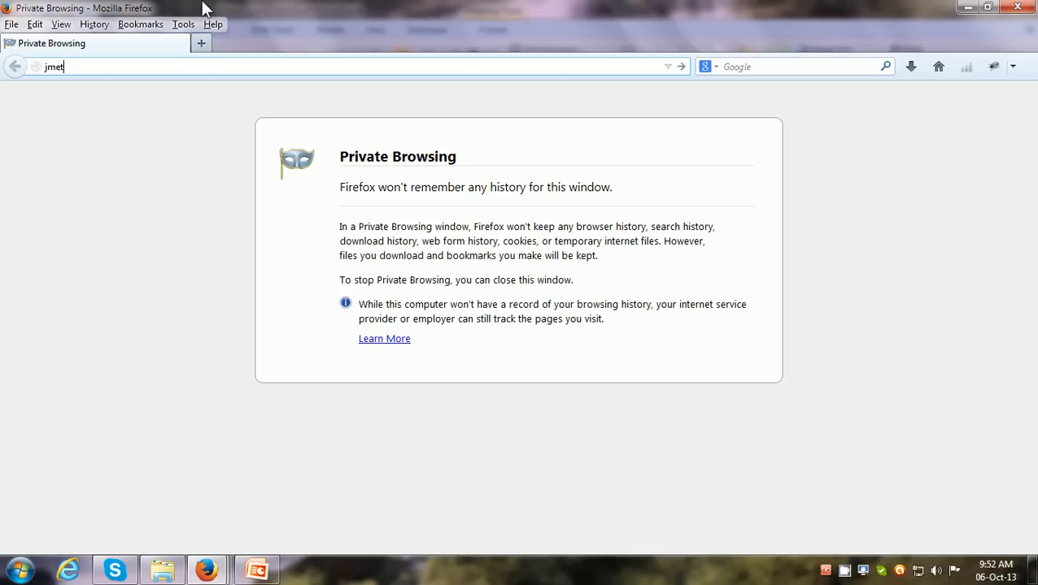
type(".apache.org")
key("Return")
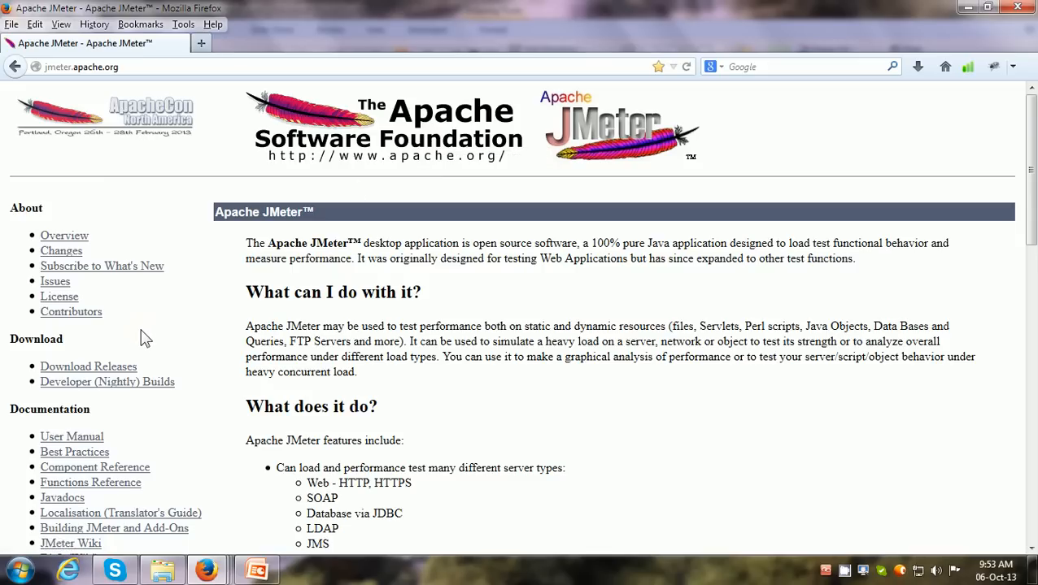
Request the apache-jmeter-2.9.zip binary from the JMeter releases download page
left_click(92, 374)
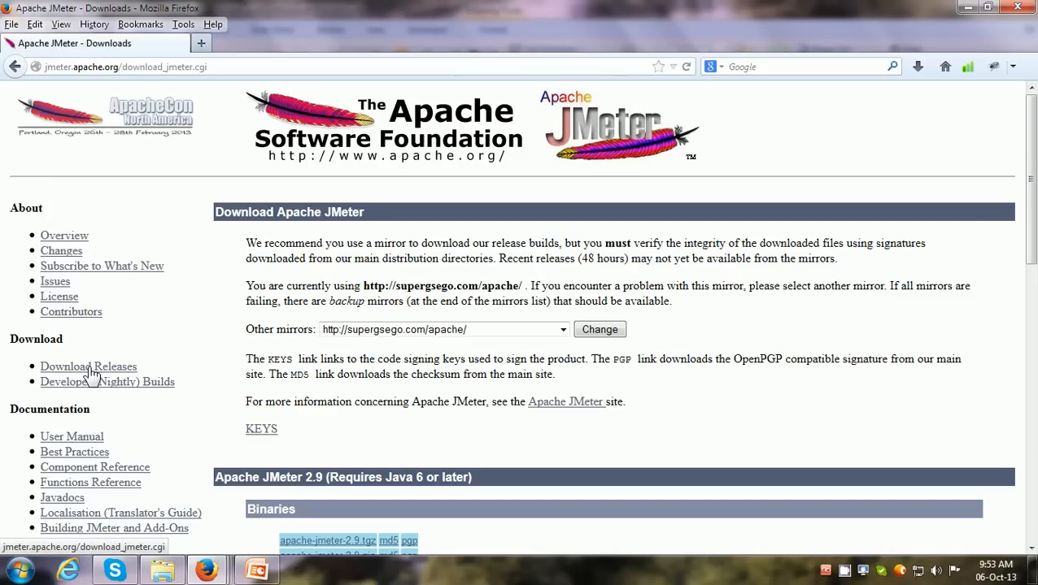
scroll(92, 373, "down", 5)
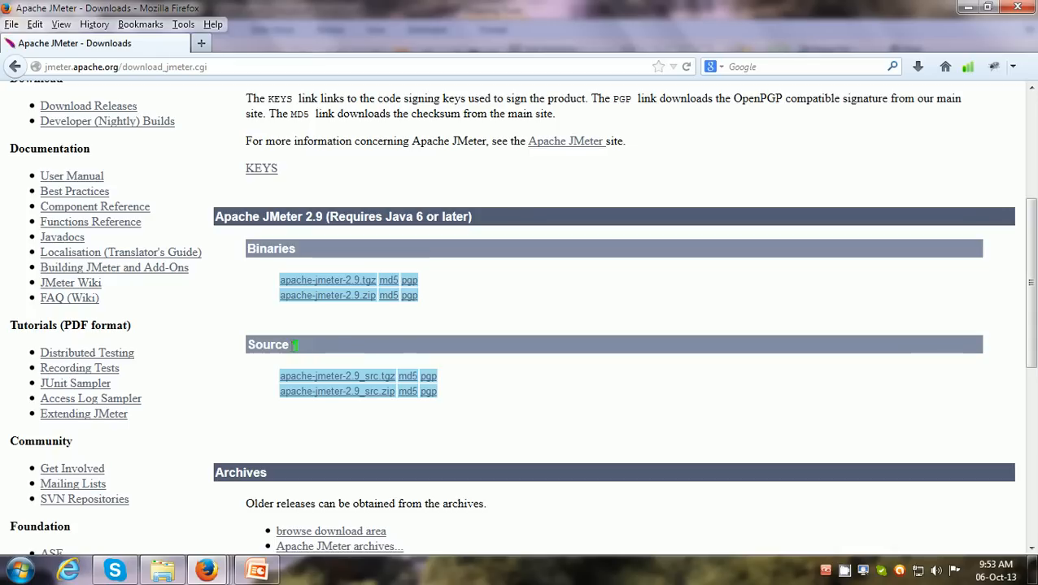
left_click(352, 301)
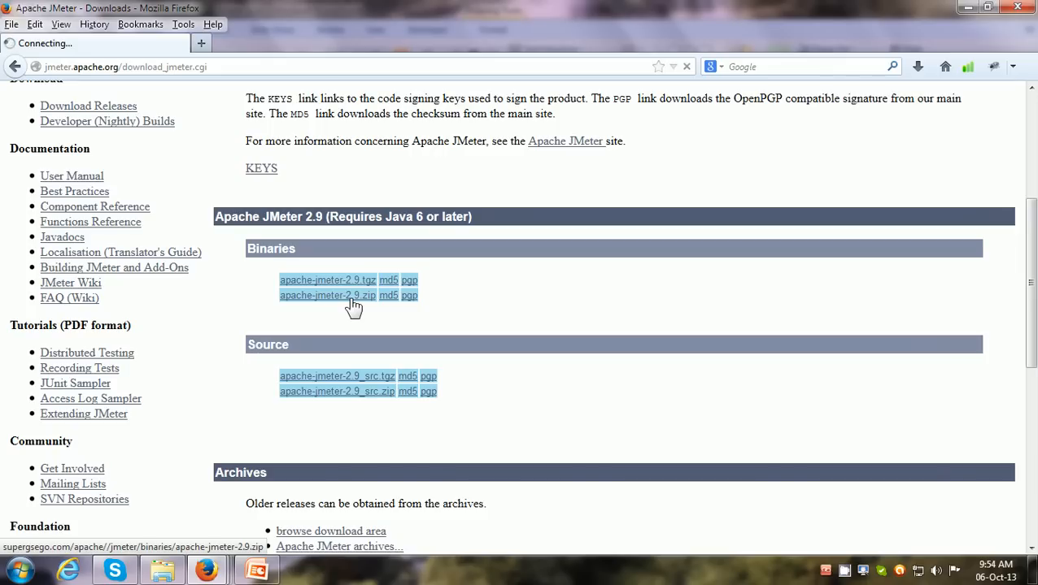
Switch to Windows Explorer, open the D:\Downloads\JMeter folder, and examine the actions available for apache-jmeter-2.9.zip
key("super+e")
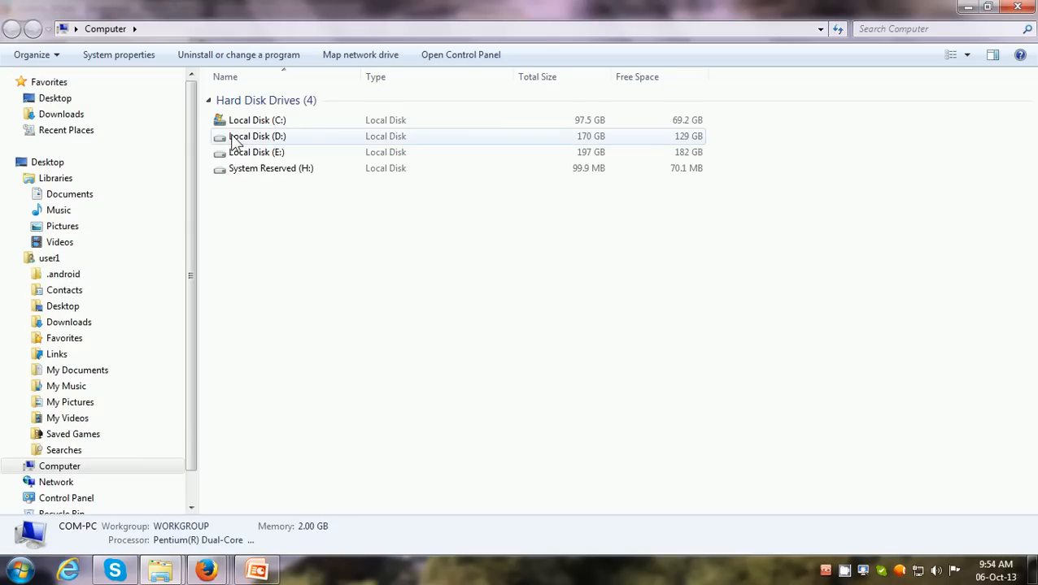
double_click(233, 136)
double_click(237, 121)
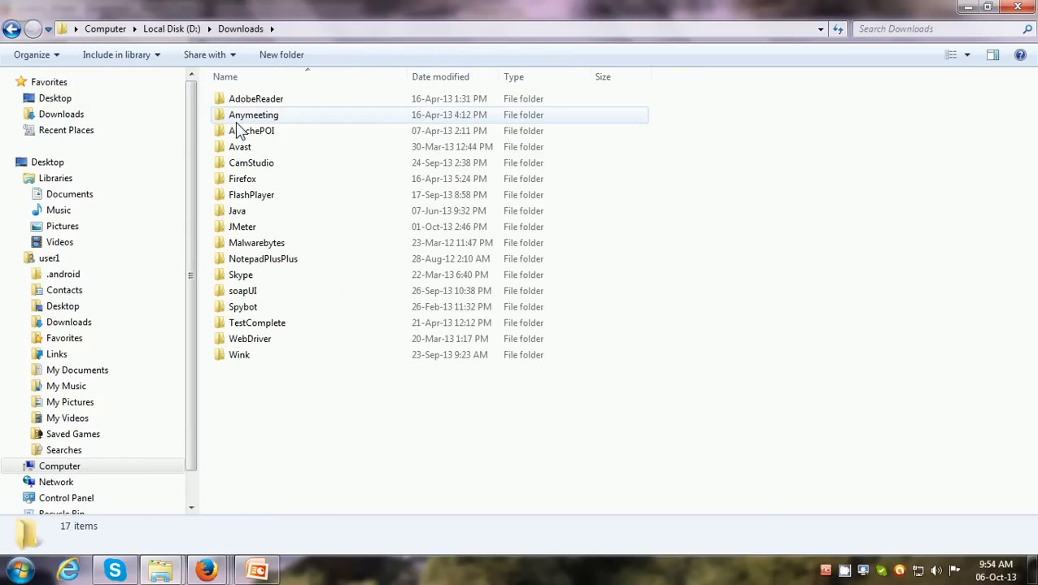
double_click(241, 228)
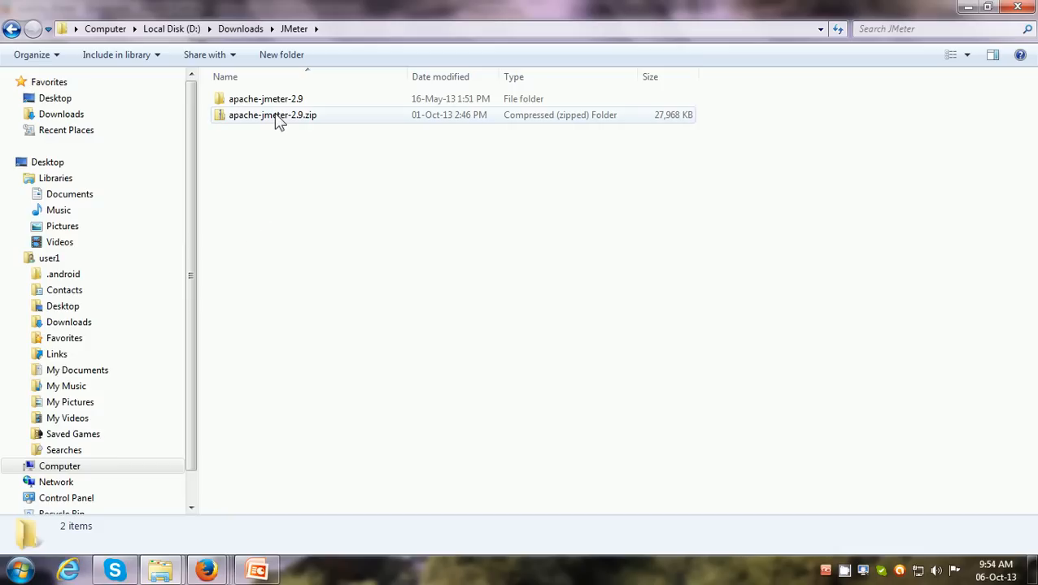
left_click(277, 118)
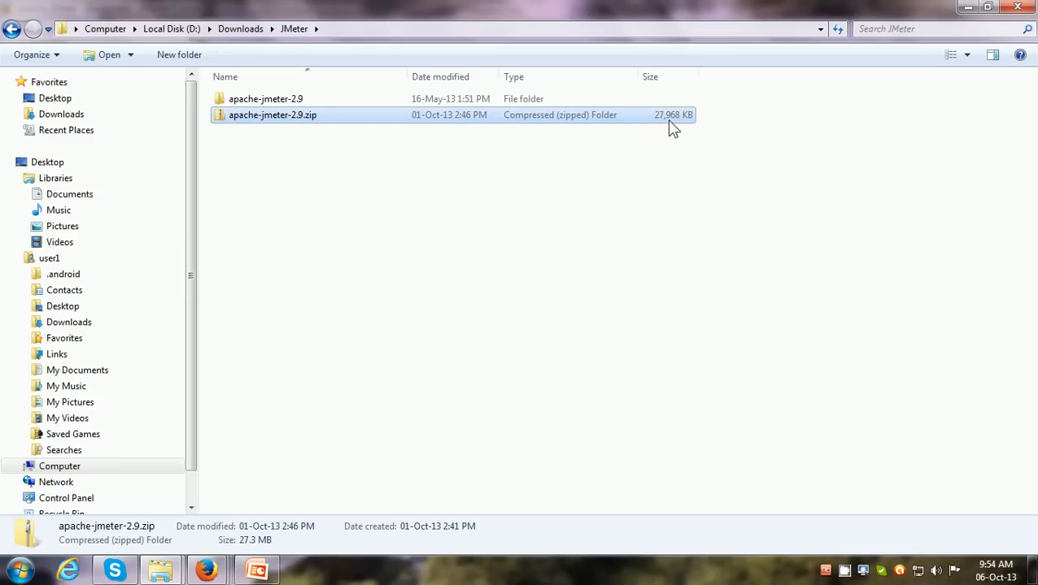
right_click(293, 121)
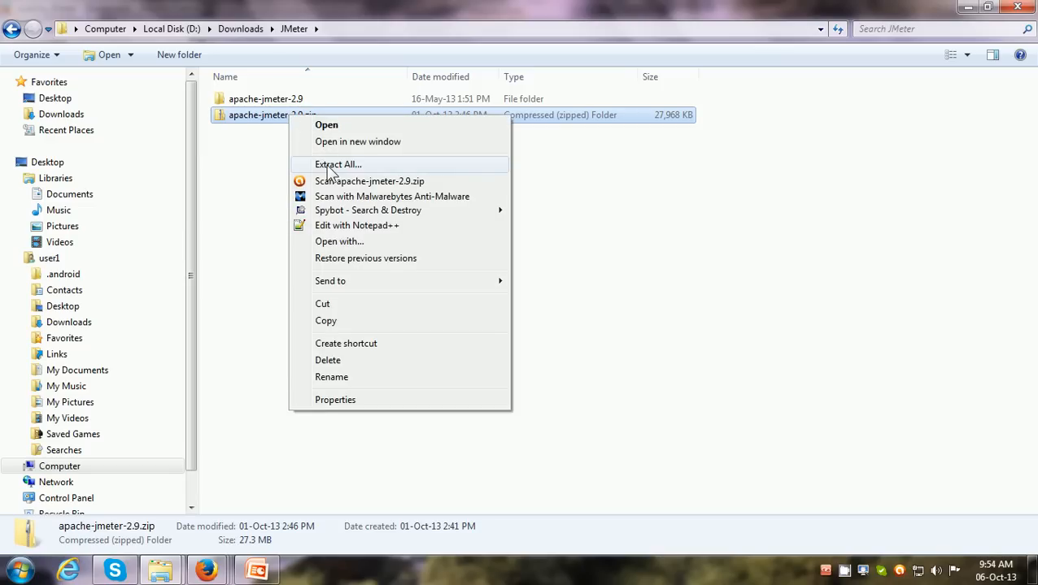
left_click(262, 101)
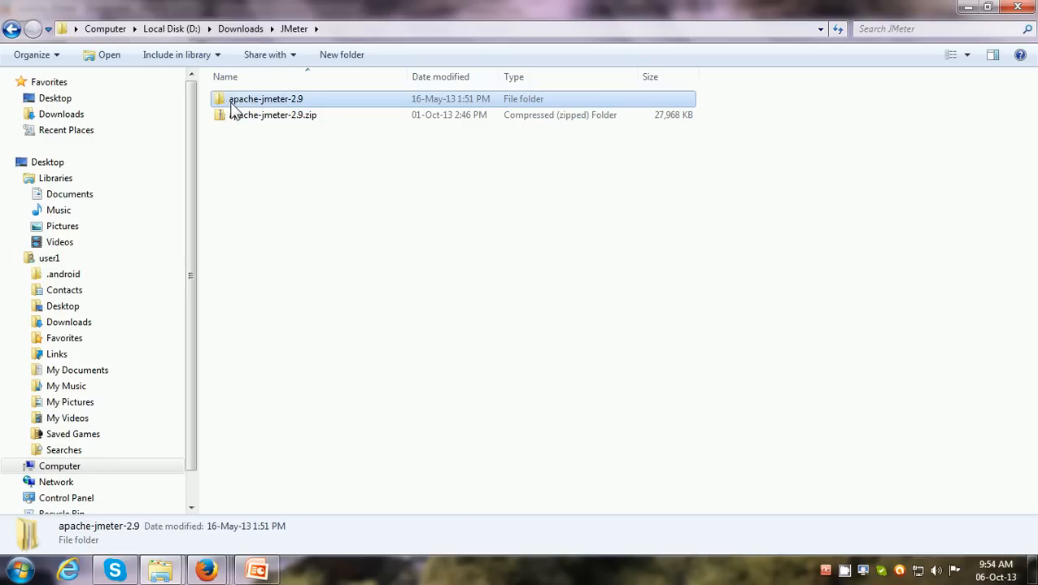
Open the bin folder inside the nested apache-jmeter-2.9 folders, sort it by name, and select jmeter.bat
double_click(283, 104)
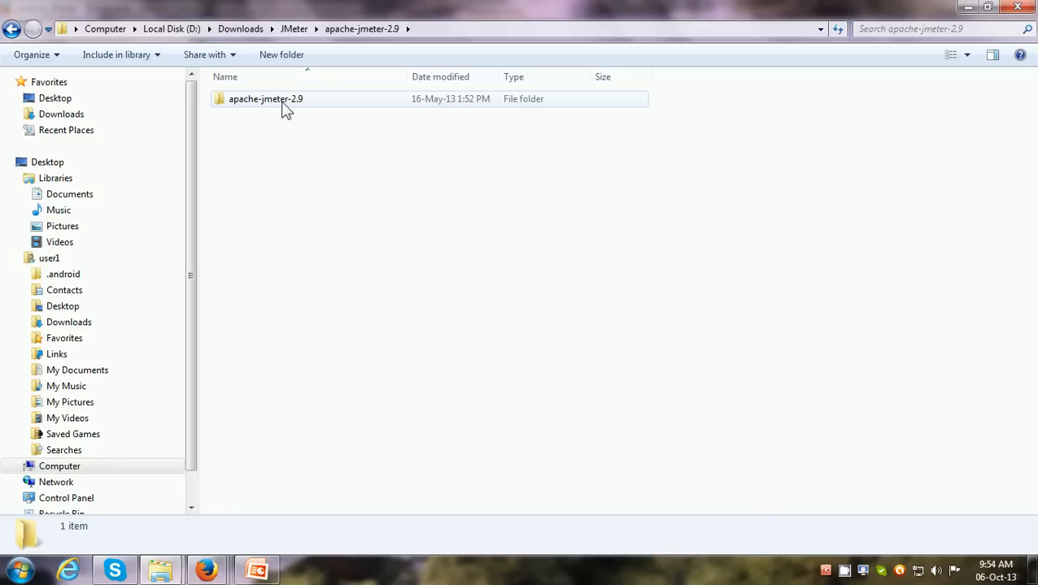
double_click(268, 99)
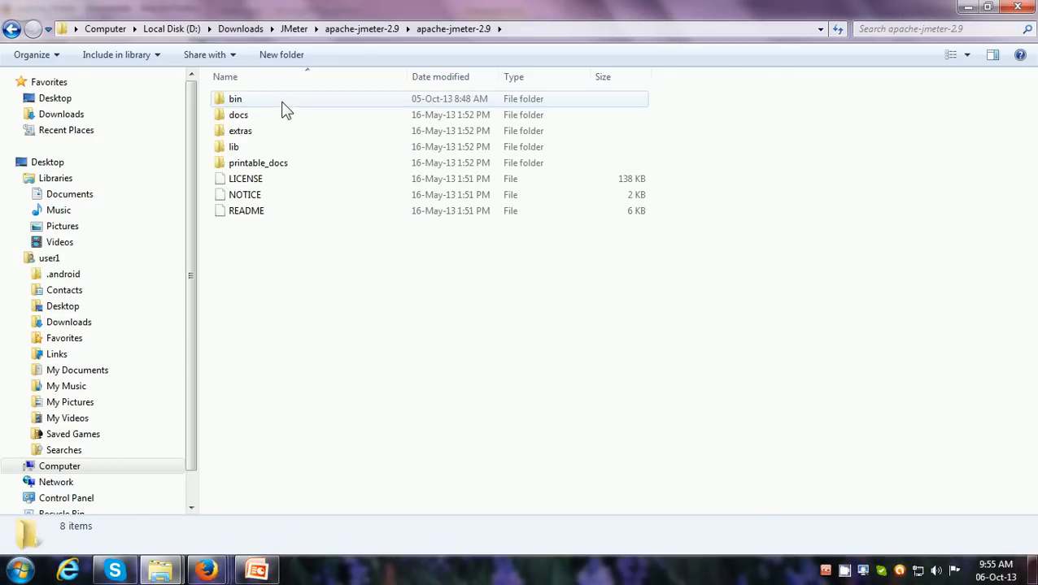
double_click(283, 104)
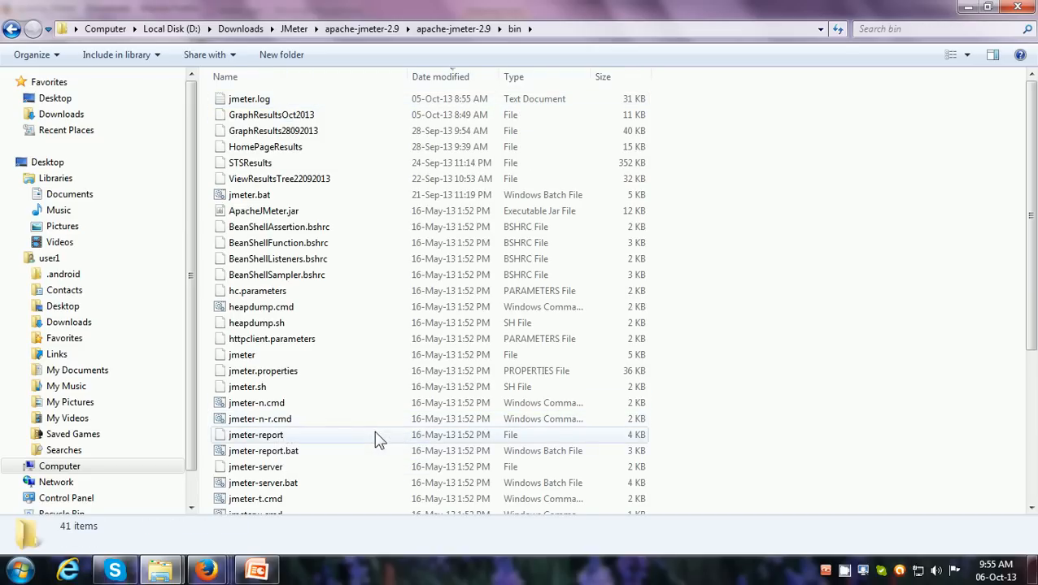
left_click(330, 78)
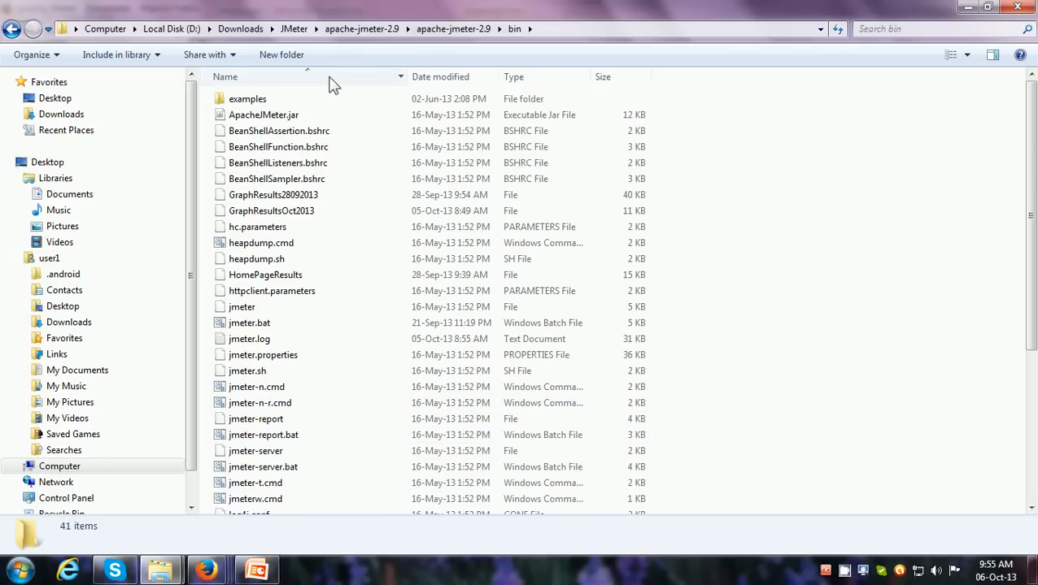
left_click(257, 325)
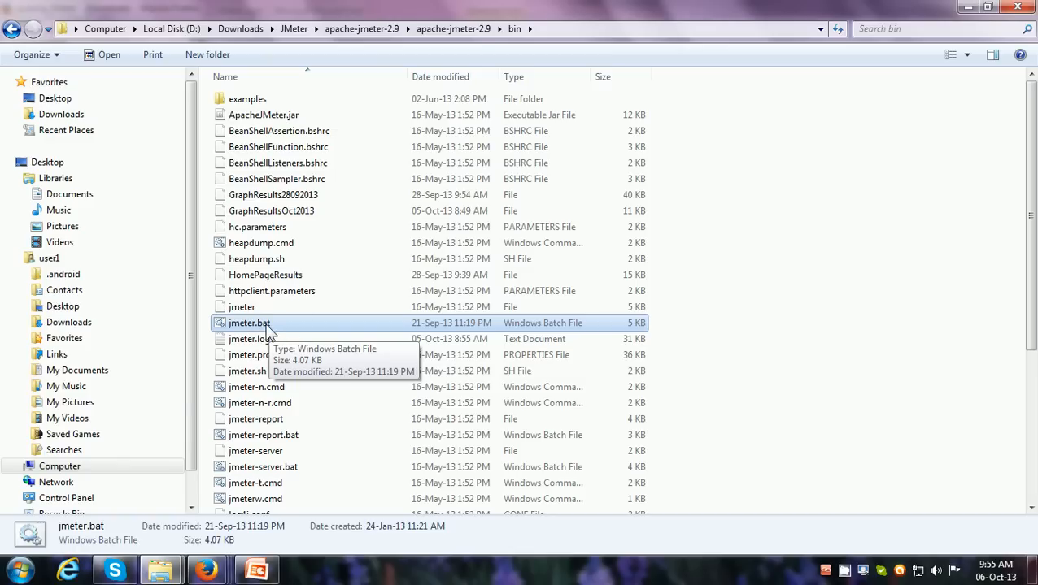
Examine the Send to destinations for jmeter.bat, and launch JMeter from its desktop shortcut in a maximized window
right_click(271, 329)
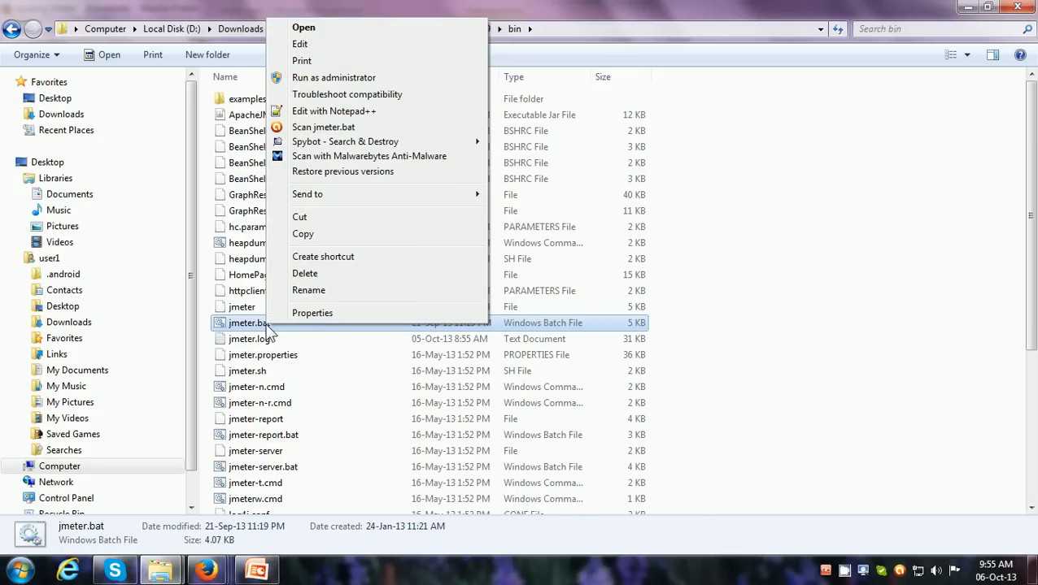
mouse_move(343, 197)
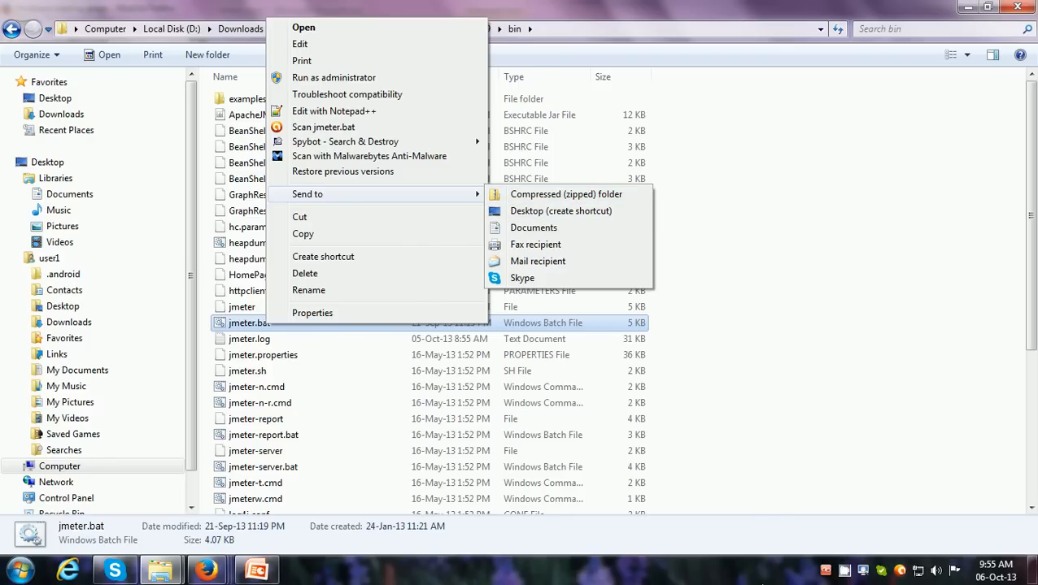
right_click(761, 574)
left_click(794, 504)
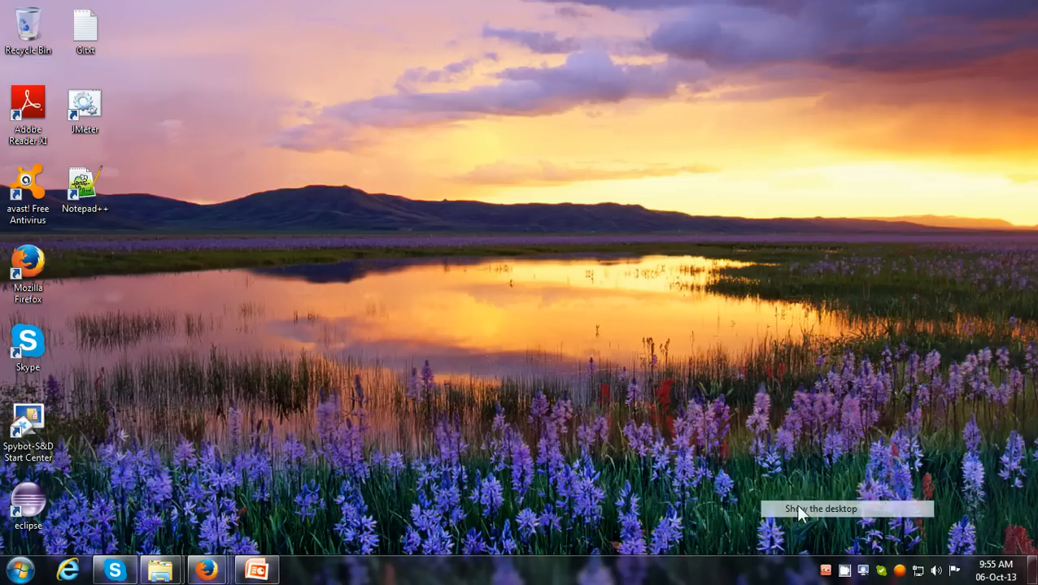
double_click(89, 113)
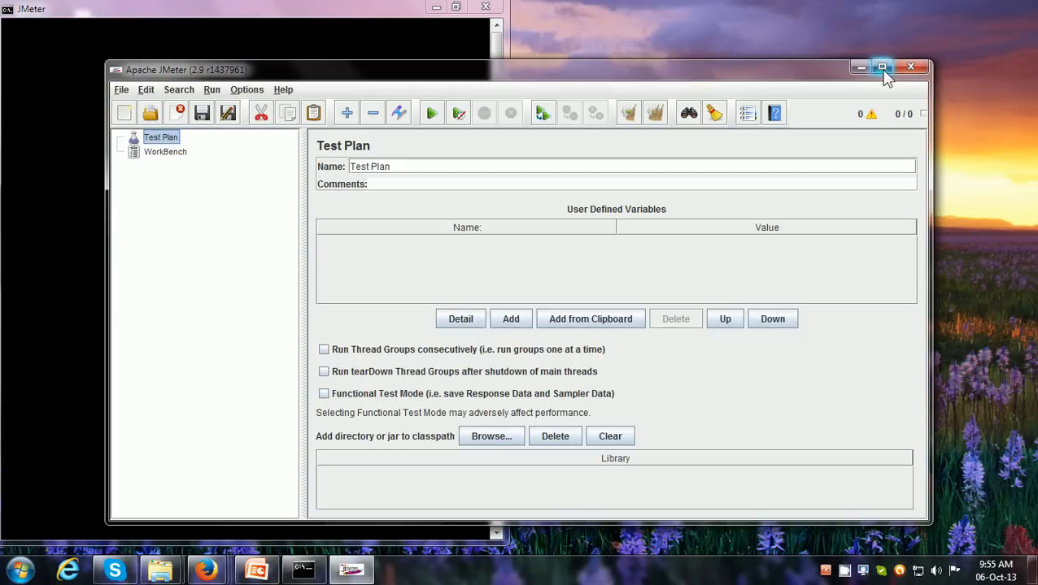
left_click(881, 66)
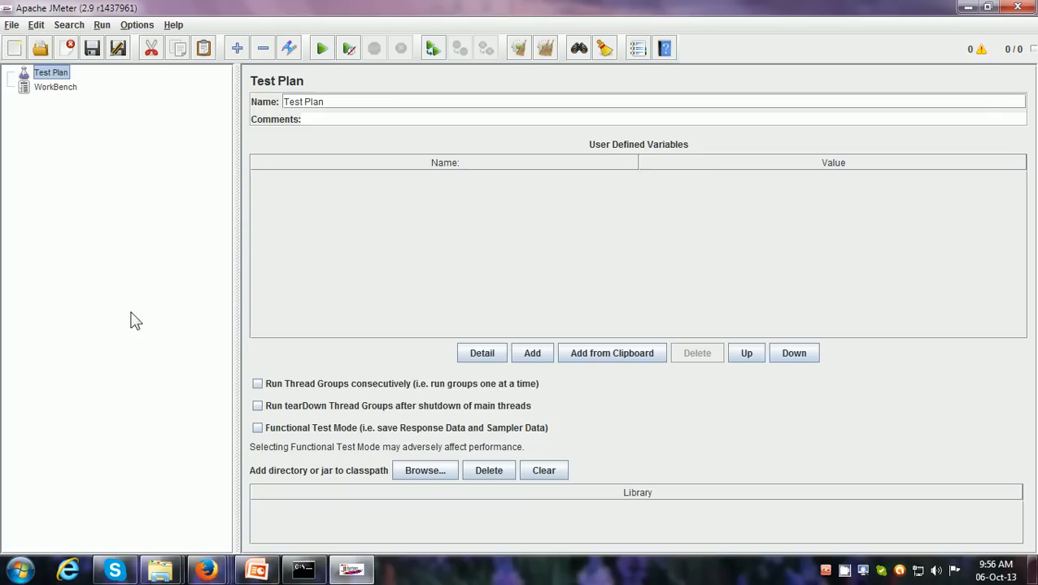
Close the Firefox window holding the failed apache-jmeter-2.9.zip download page
mouse_move(210, 569)
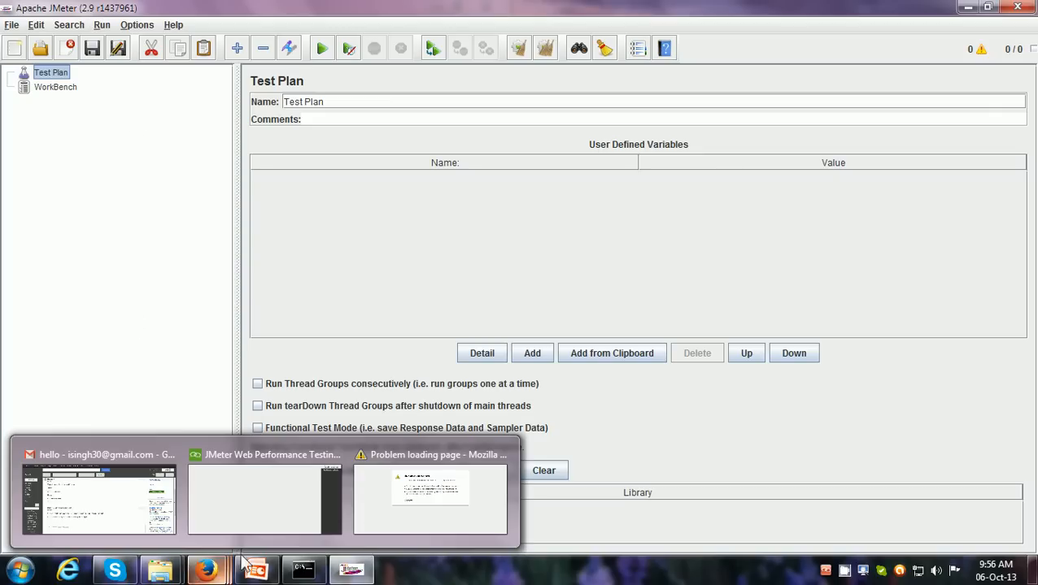
left_click(382, 510)
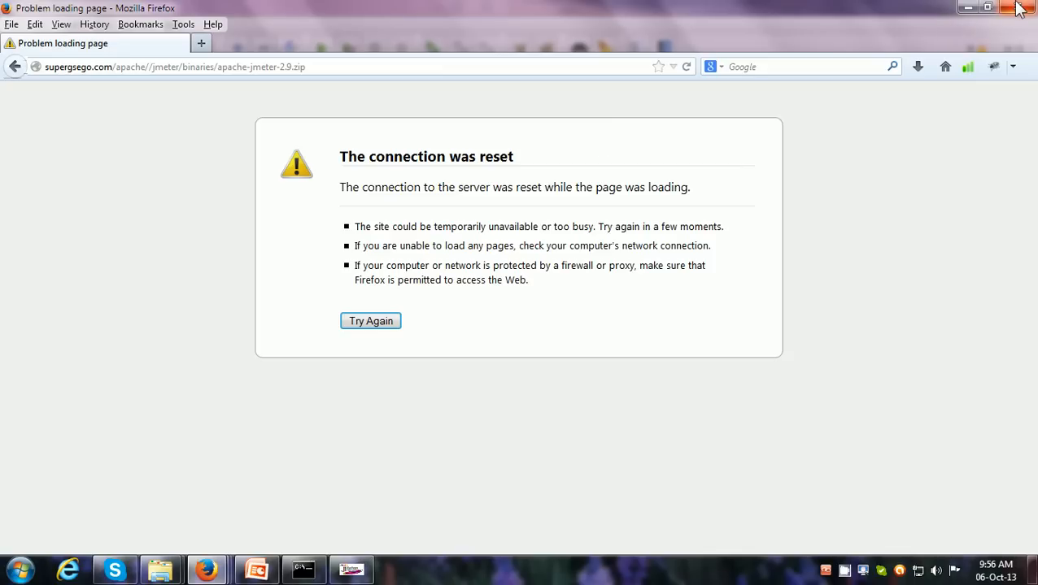
left_click(1022, 7)
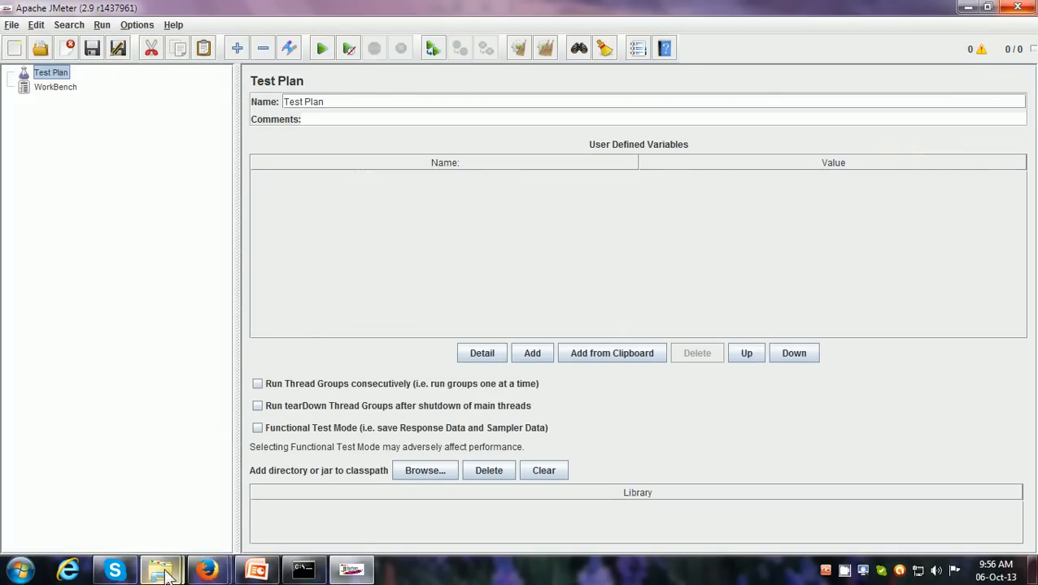
Switch to the AnyMeeting window in Firefox, dismiss the network tips, and send everyone the chat message "JMeter is not installed."
mouse_move(160, 569)
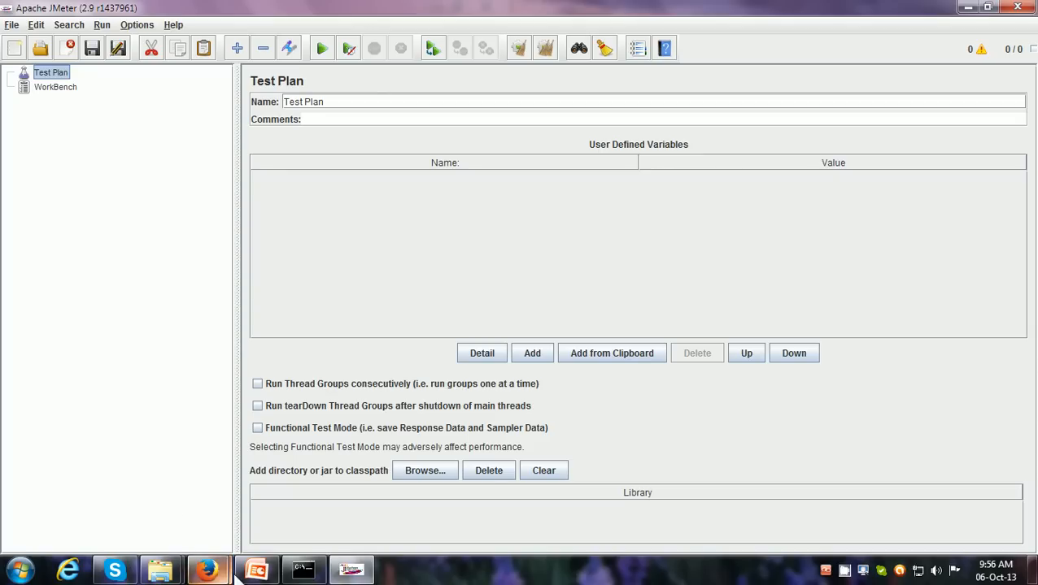
mouse_move(206, 571)
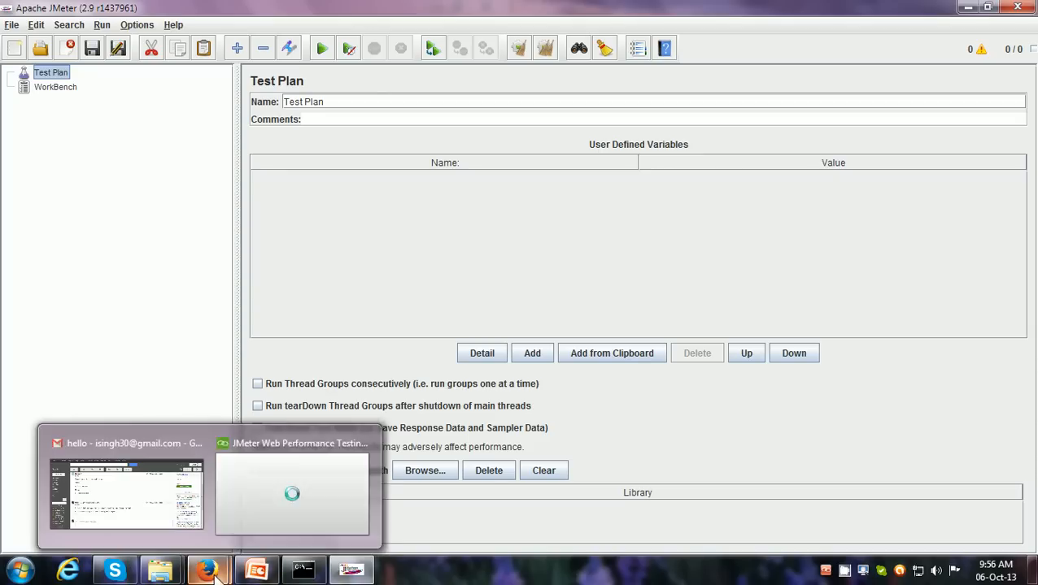
left_click(255, 536)
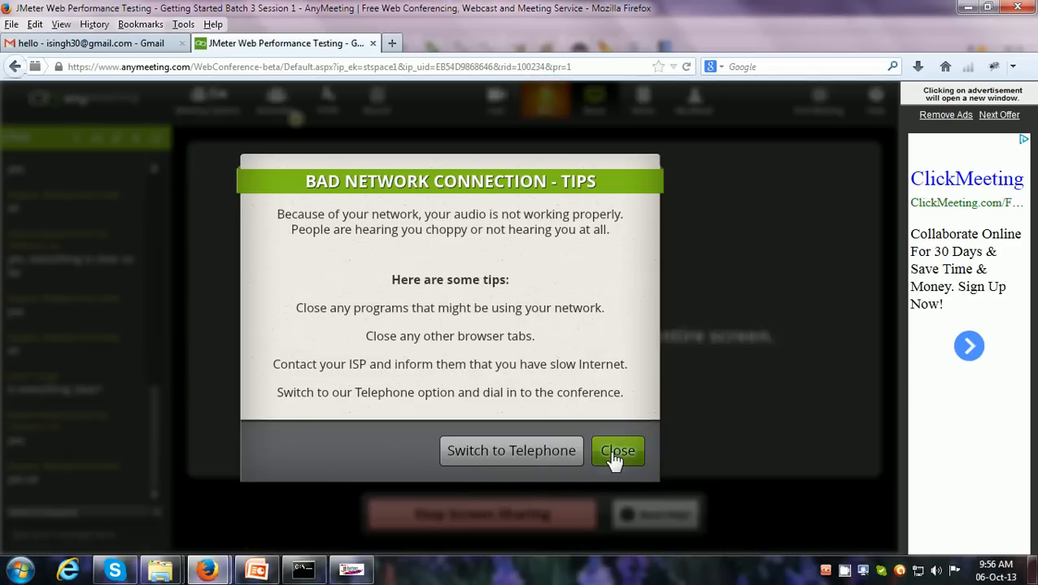
left_click(616, 454)
left_click(38, 531)
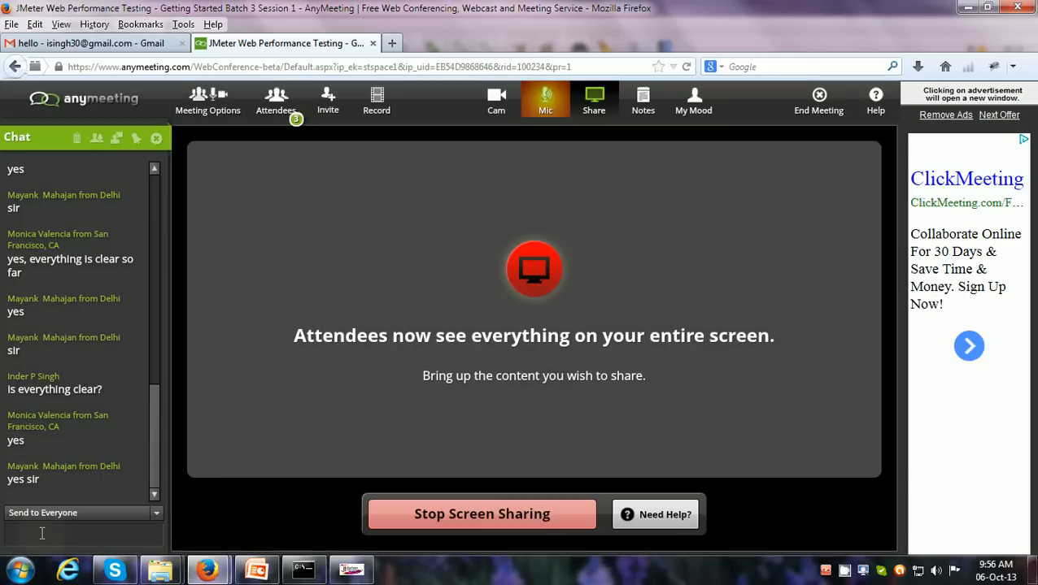
type("JM")
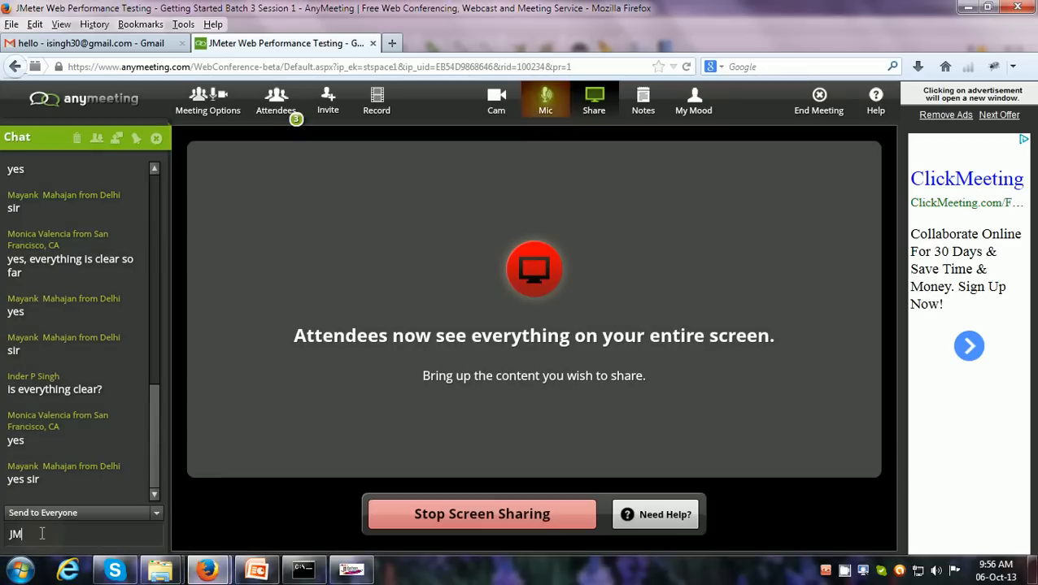
type("eter is not ")
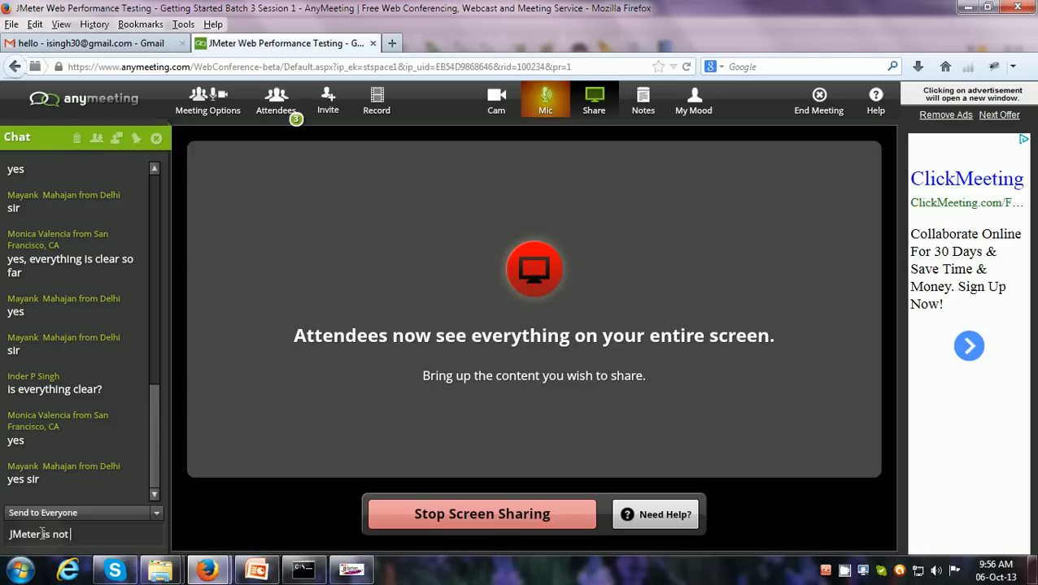
type("ins")
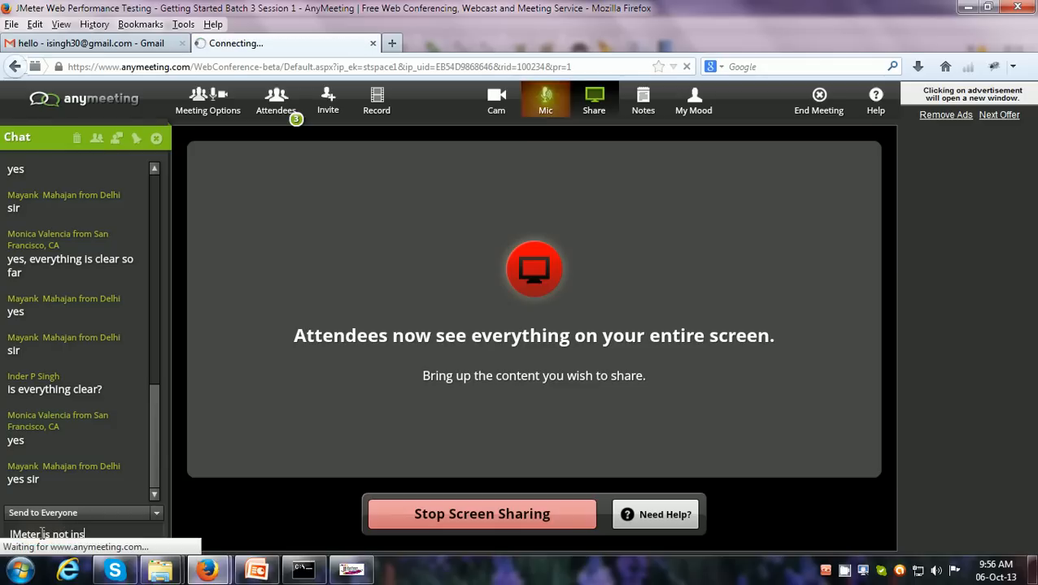
type("talled.")
key("Return")
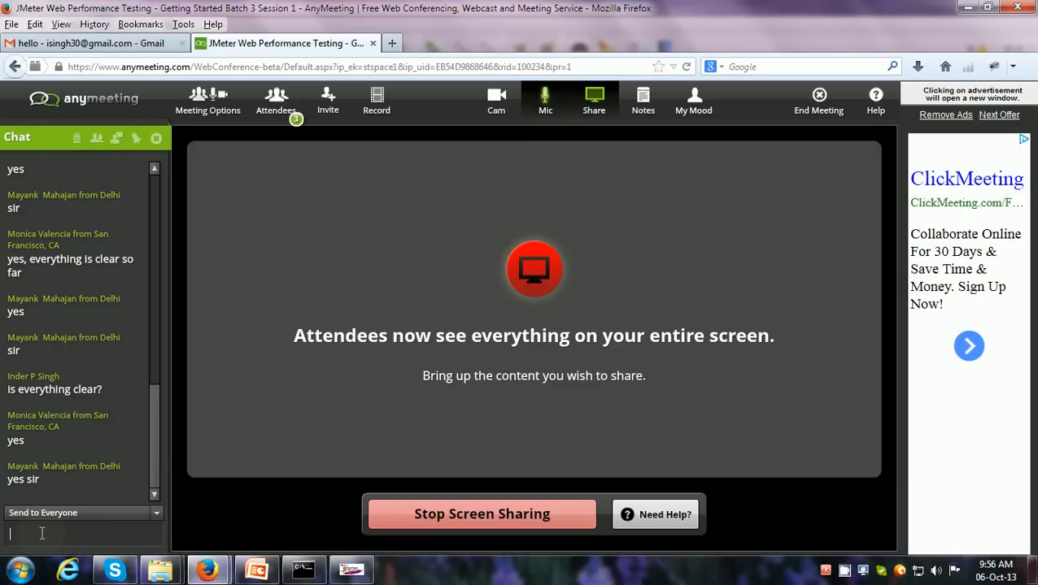
Send everyone the chat message "It is just a Java program and you launch it by double clicking JMeter.bat file"
type("It is just a Java")
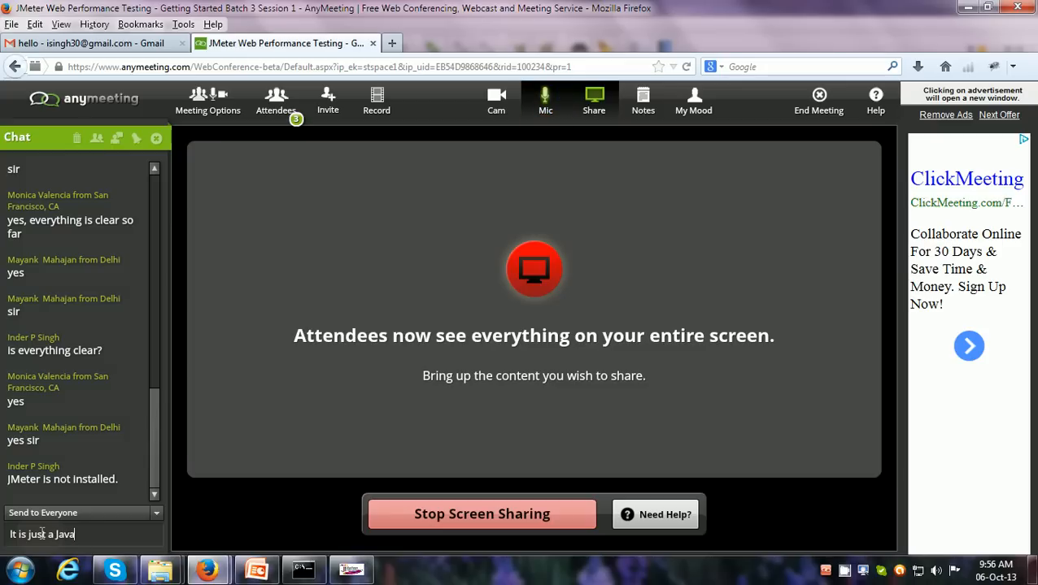
type("m an")
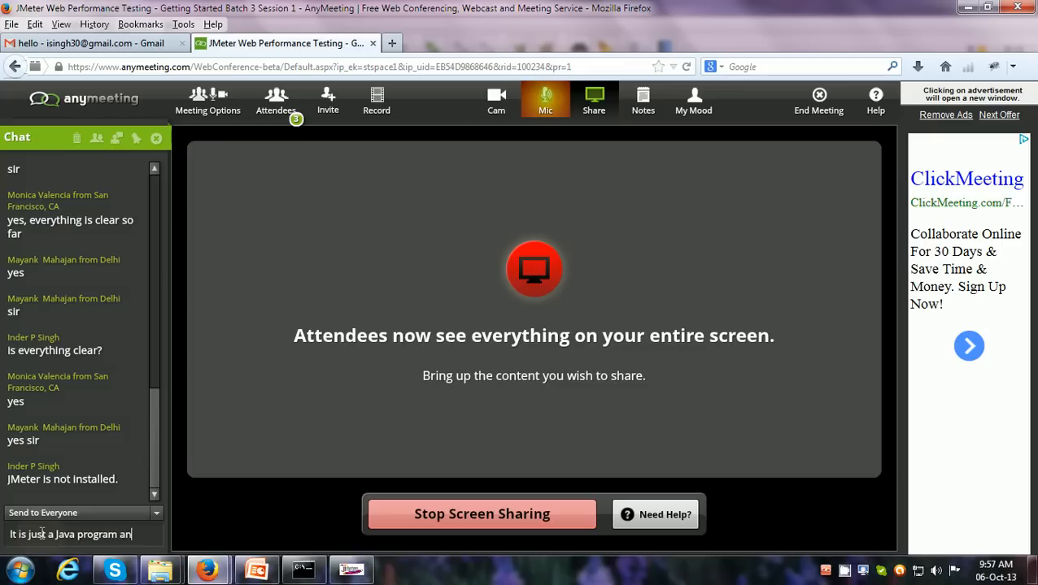
type("d you laun")
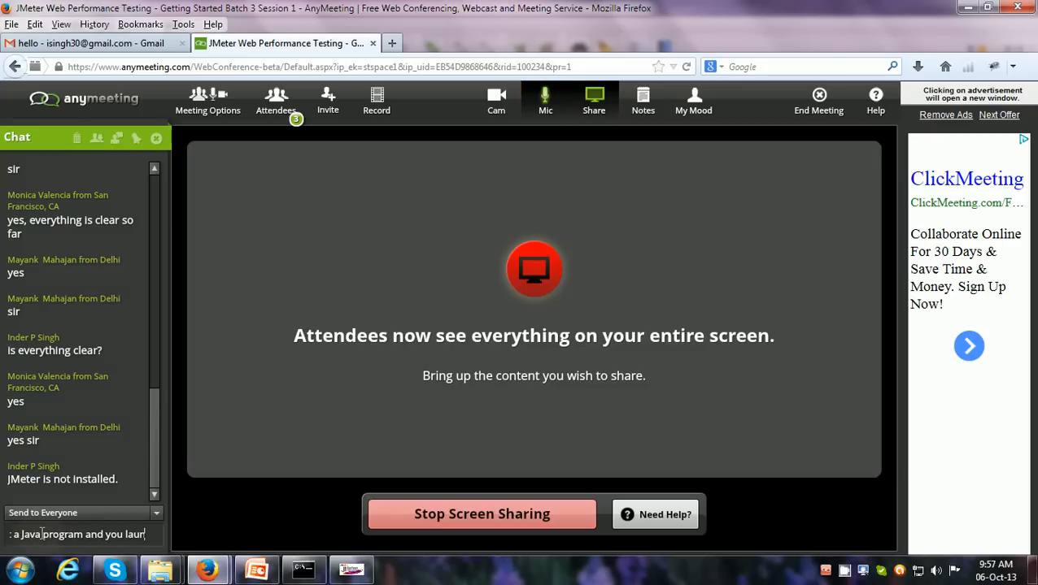
type("ch it by")
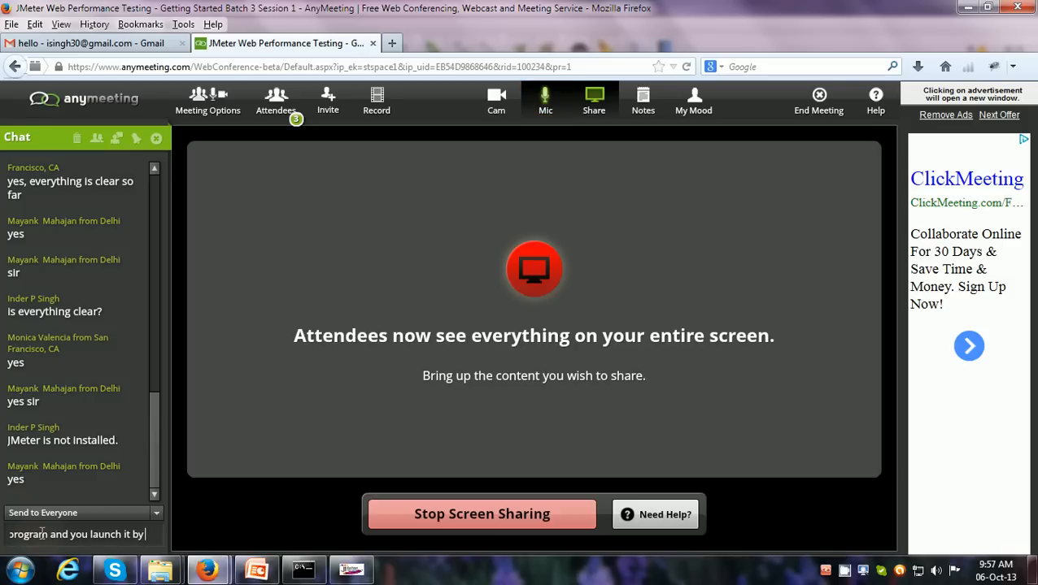
type(" double click")
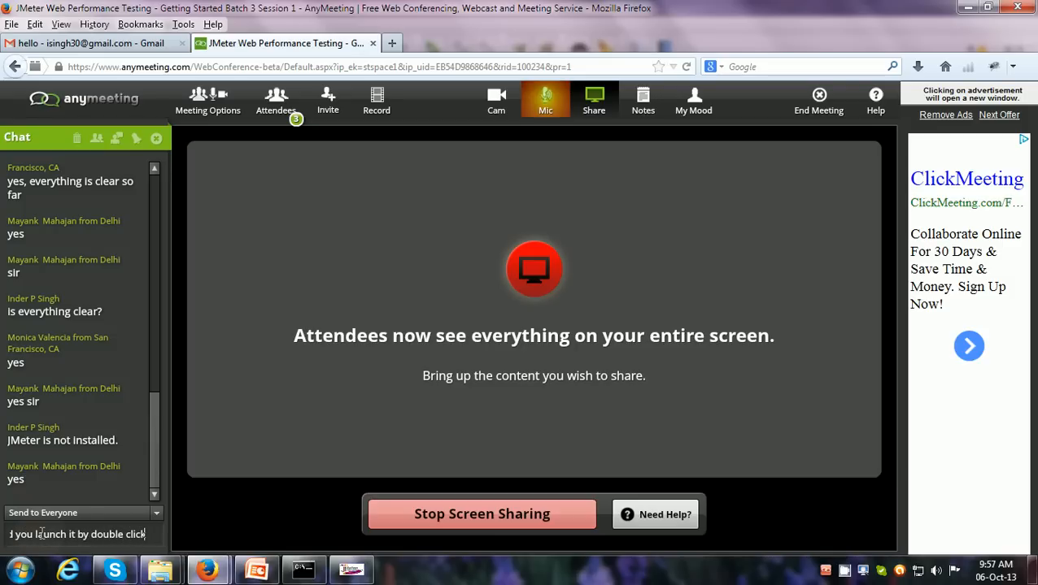
type("ing JM")
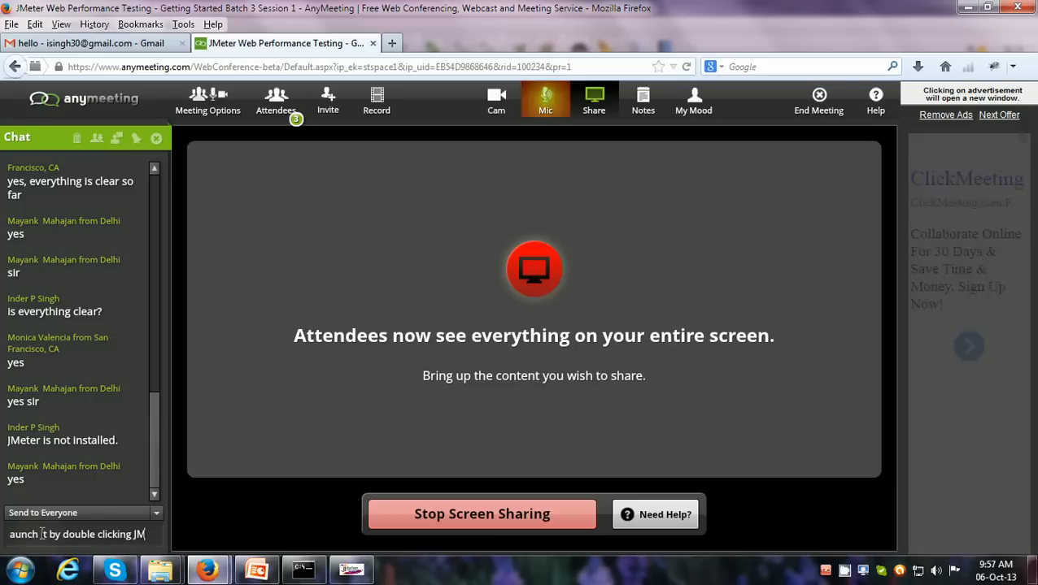
type("eter.bat")
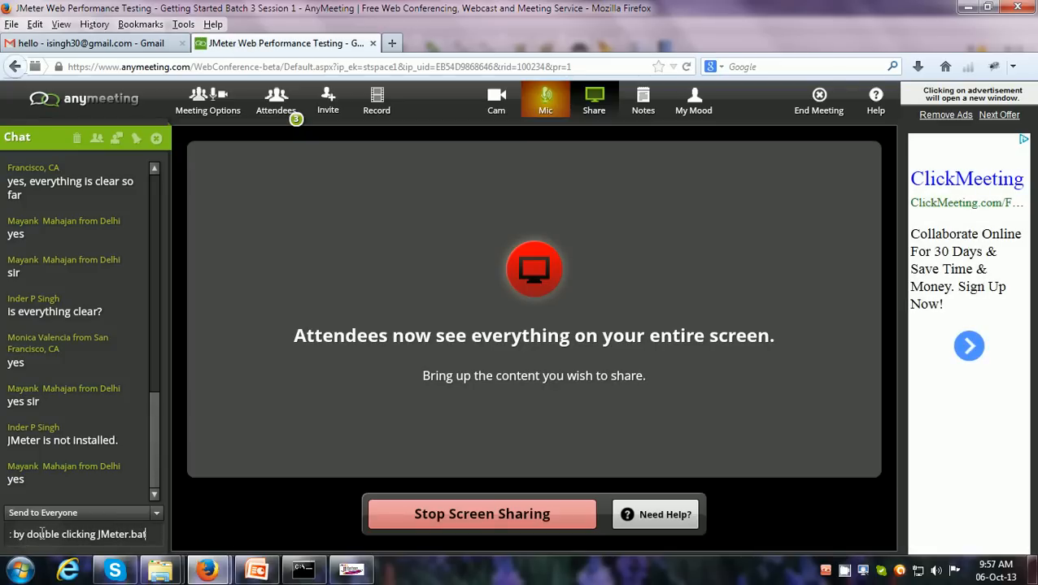
type(" file")
key("Return")
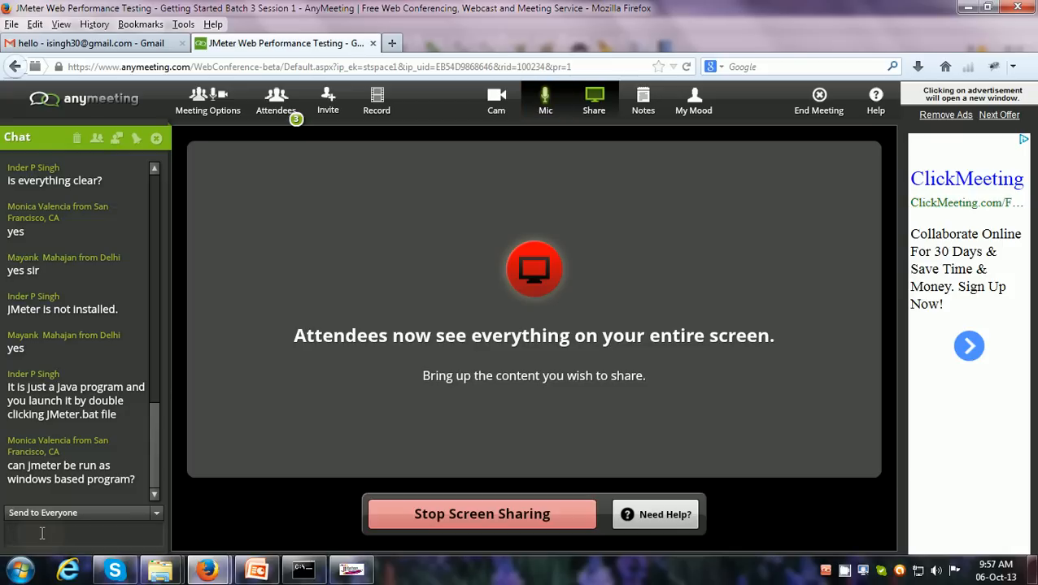
View the JMeter bin folder in Windows Explorer and the running JMeter window, and return to the AnyMeeting chat in Firefox
left_click(21, 571)
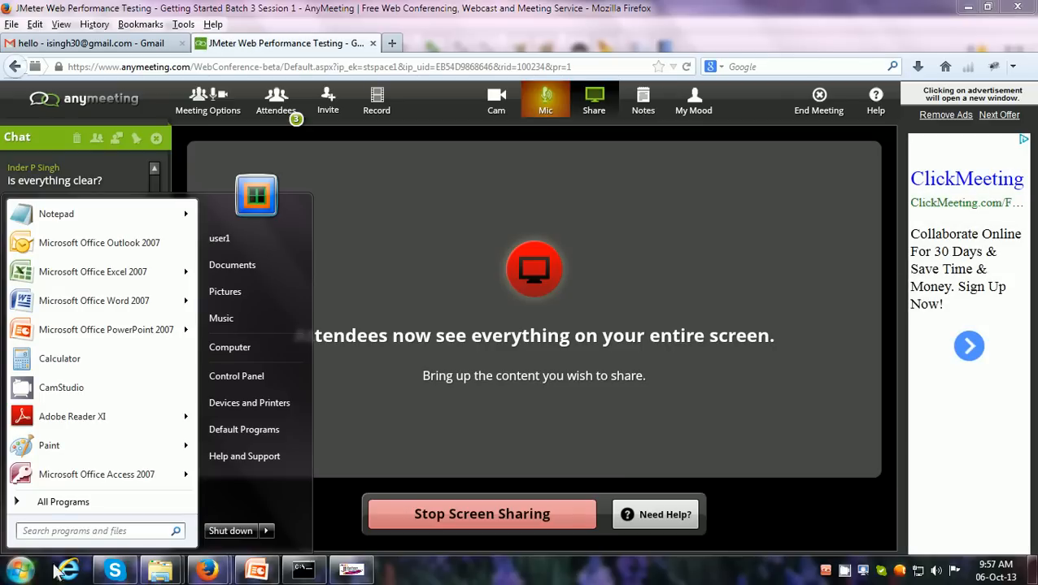
left_click(160, 571)
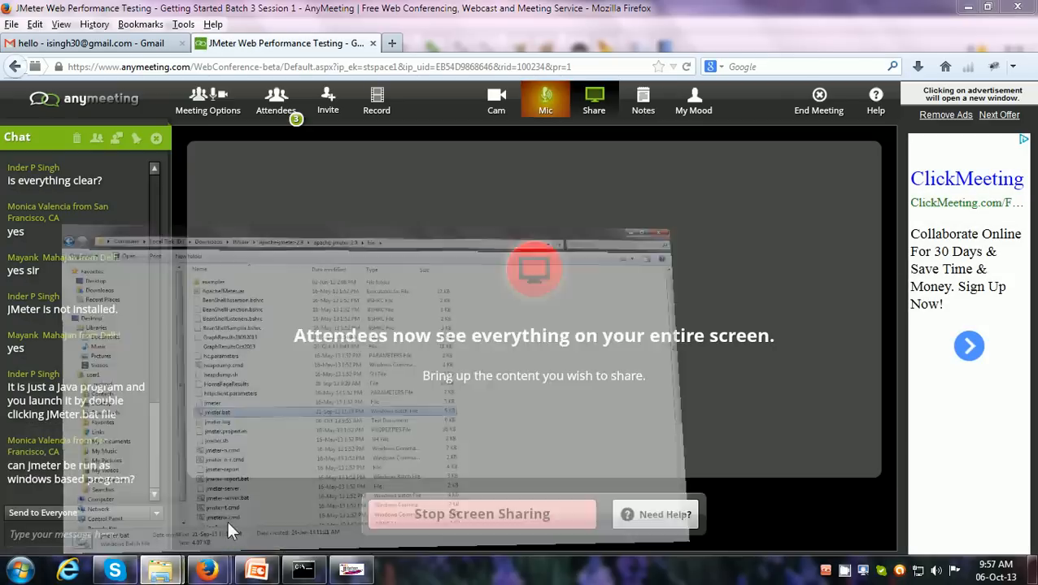
left_click(231, 533)
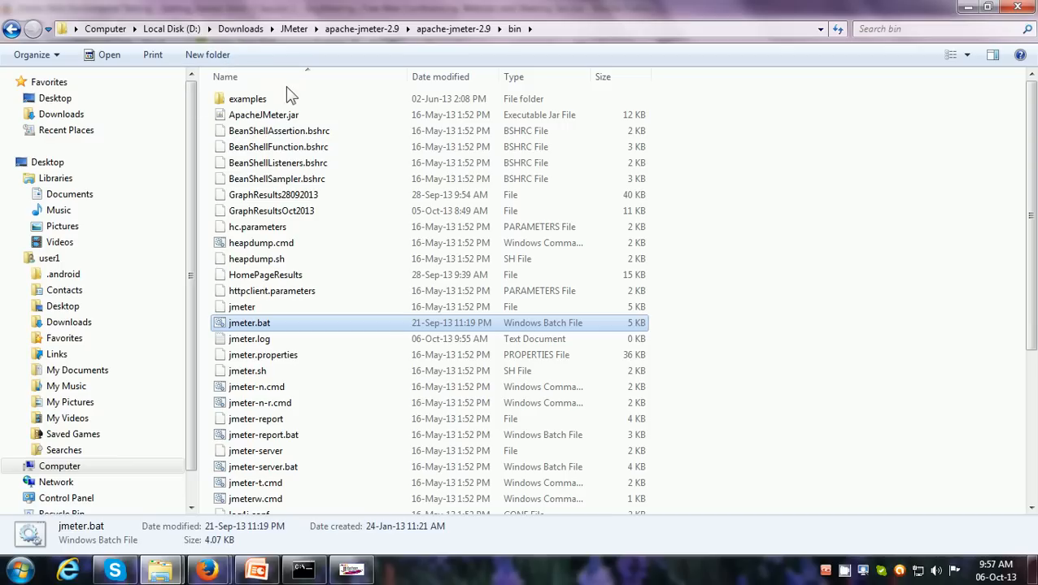
left_click(352, 570)
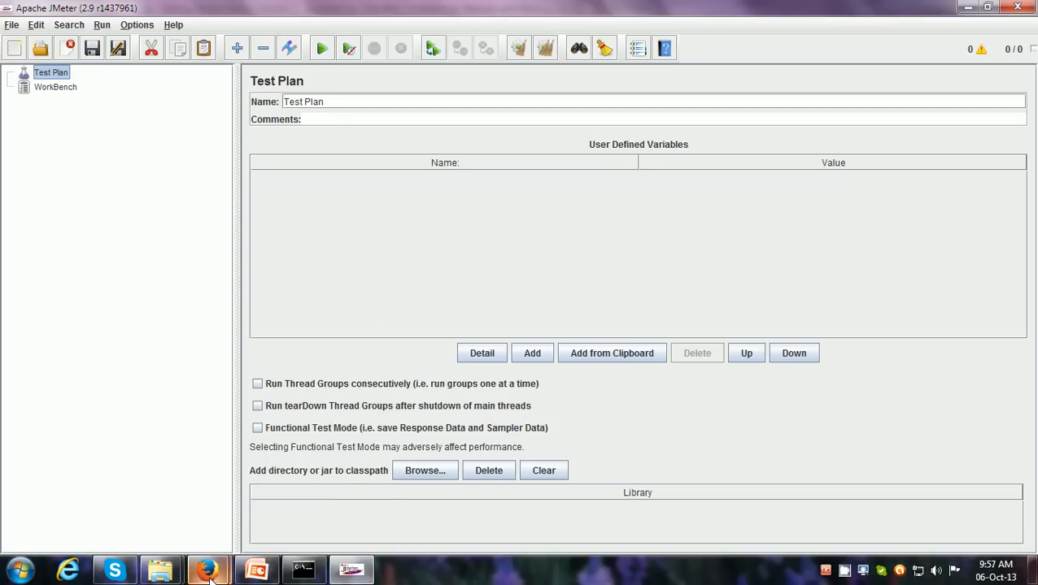
mouse_move(208, 572)
left_click(254, 530)
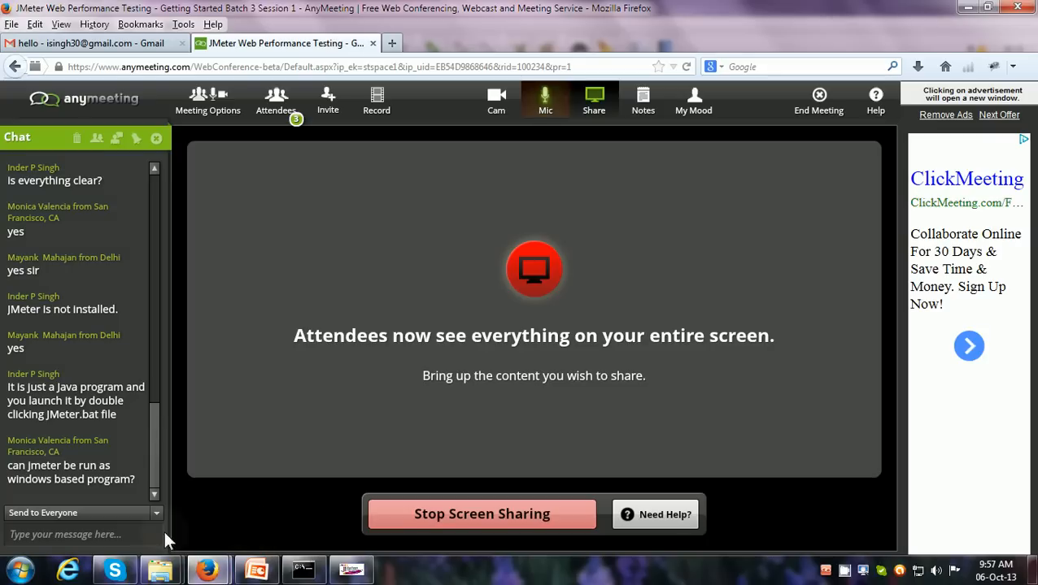
left_click(126, 531)
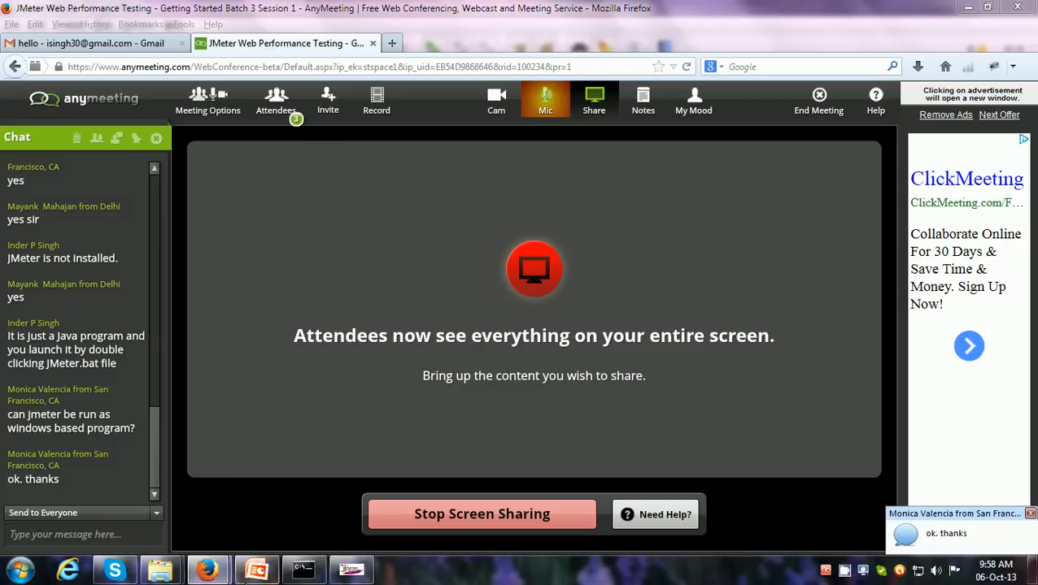
Switch to the JMeter.pptx presentation in PowerPoint and show the User Interface slide
left_click(256, 569)
left_click(266, 426)
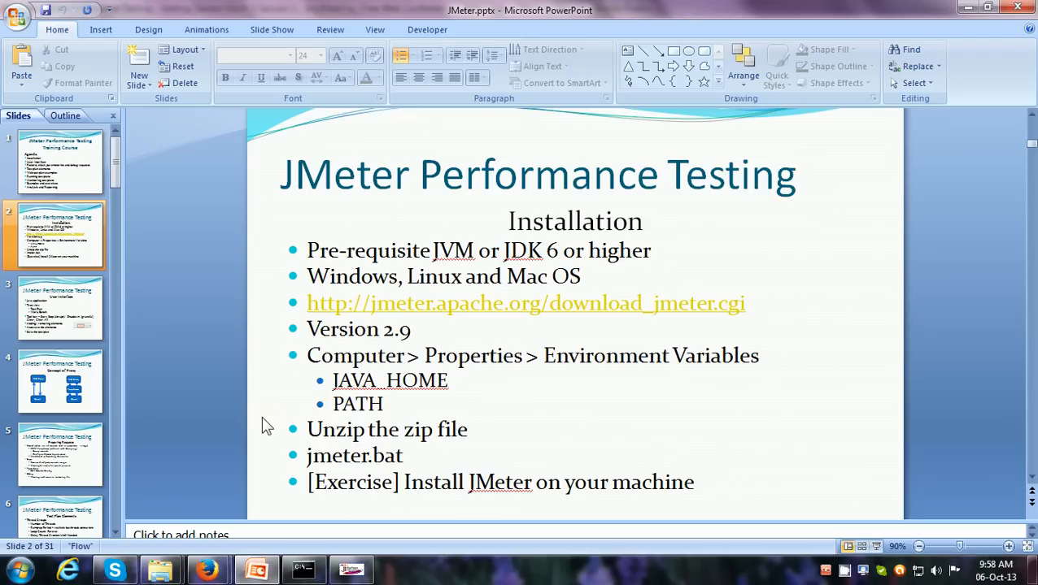
key("Page_Down")
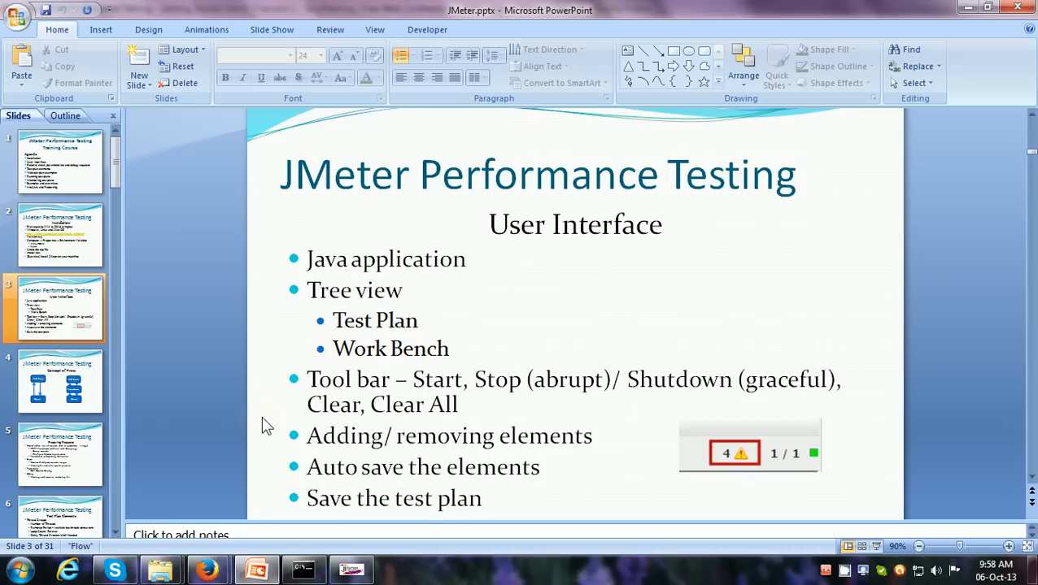
Switch to JMeter, examine the Name and Comments fields of the Test Plan and WorkBench, and reselect the Test Plan
left_click(362, 572)
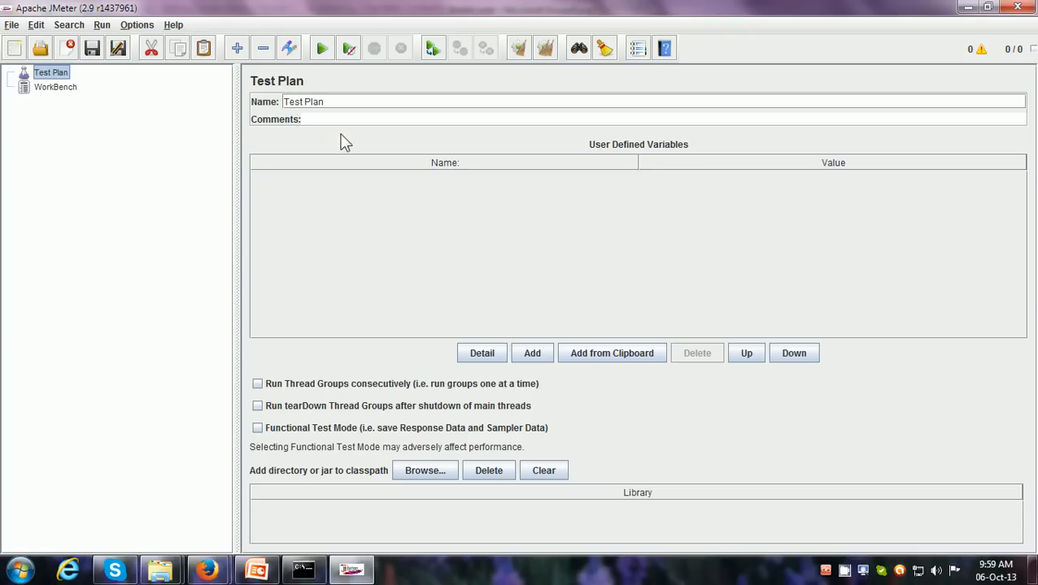
left_click(339, 103)
left_click(307, 120)
left_click(64, 91)
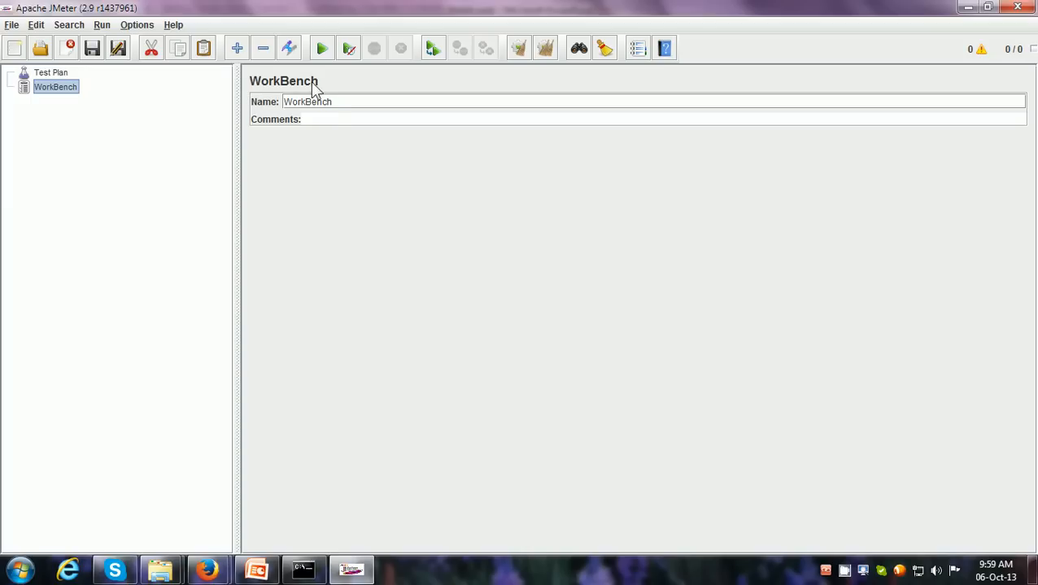
left_click_drag(342, 102, 270, 98)
left_click(315, 119)
left_click(42, 74)
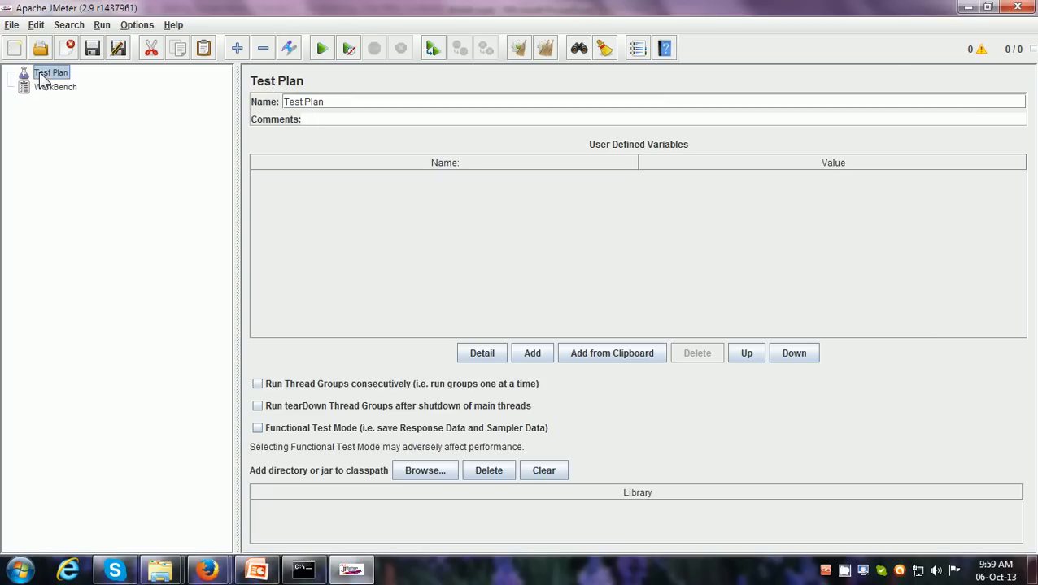
Look over the JMeter commands from File to Help, and narrow the test tree pane beside the Test Plan settings
left_click(11, 25)
mouse_move(32, 30)
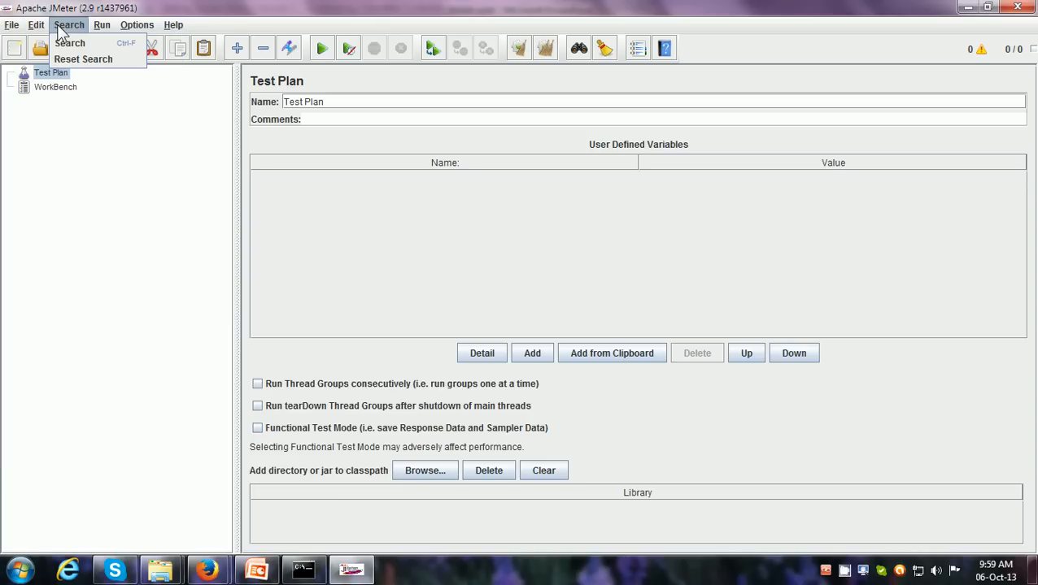
mouse_move(172, 32)
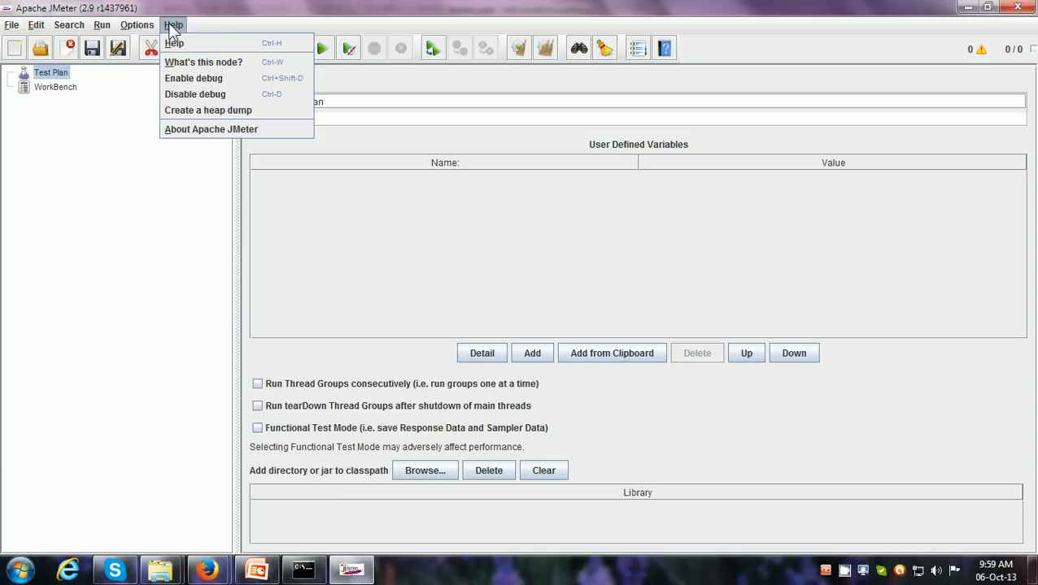
left_click(246, 22)
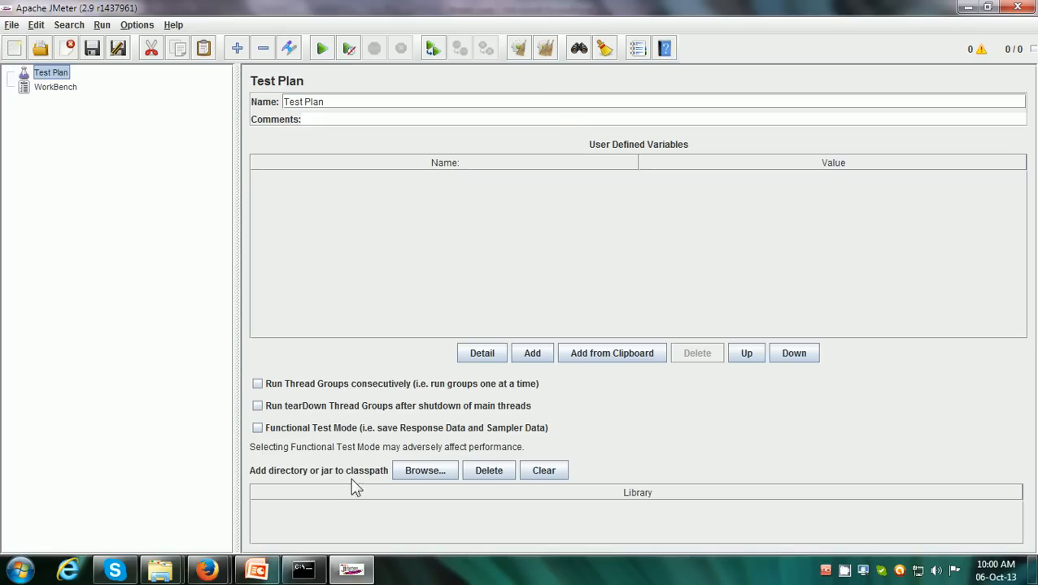
left_click_drag(234, 473, 188, 478)
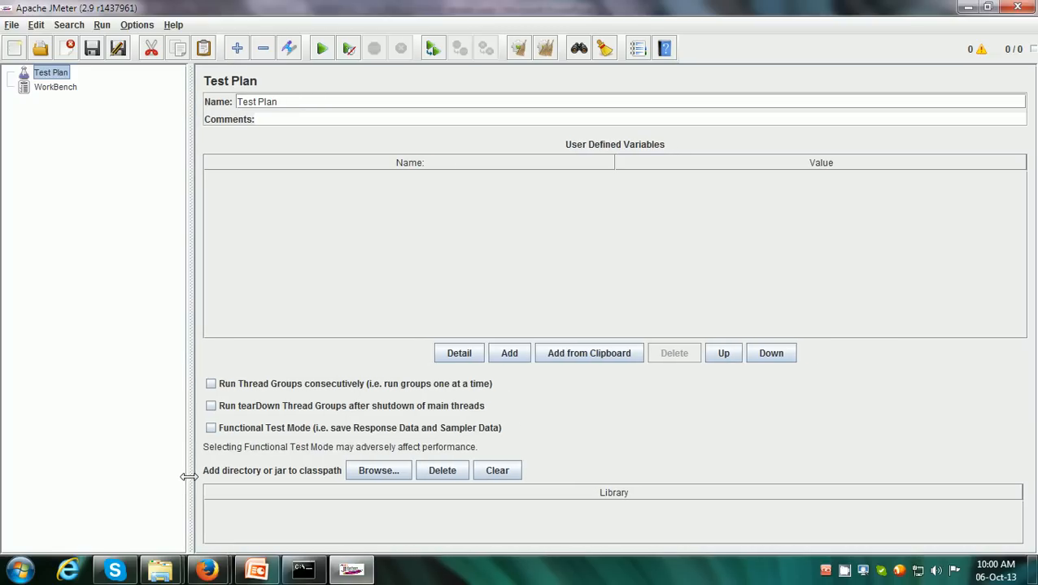
right_click(213, 572)
left_click(185, 458)
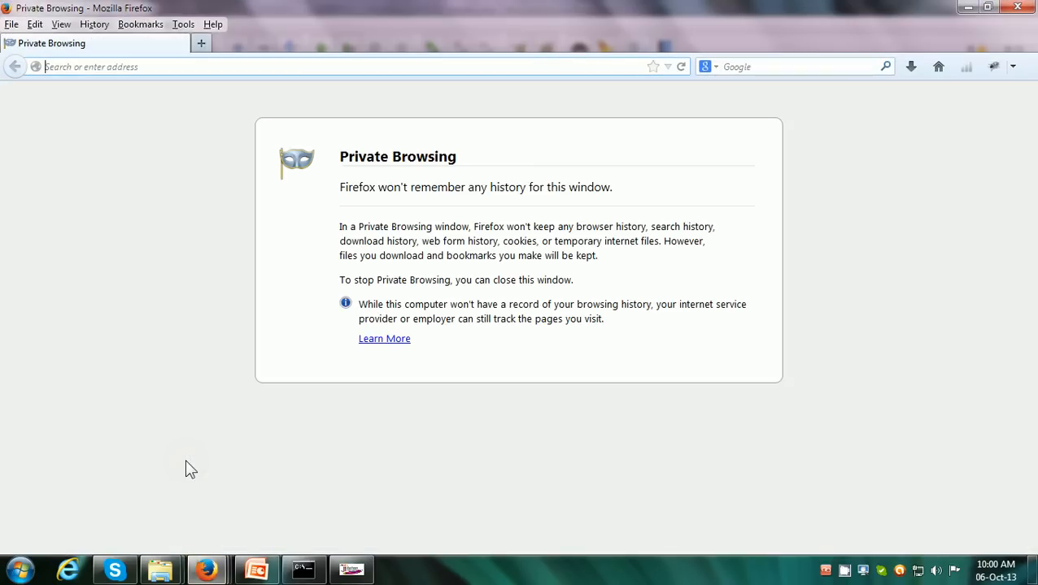
type("http:/")
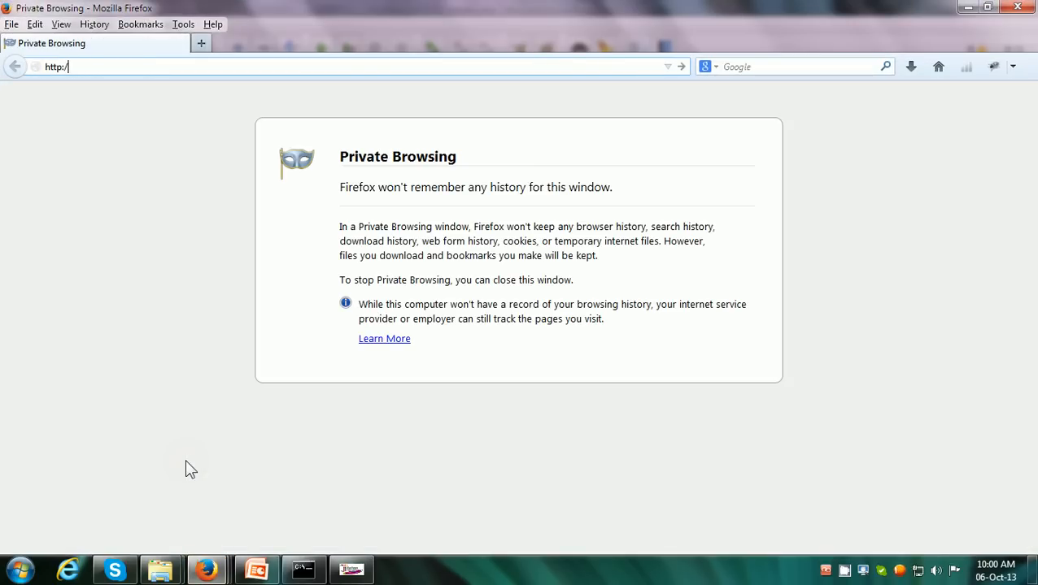
type("/inderpsingh.blo")
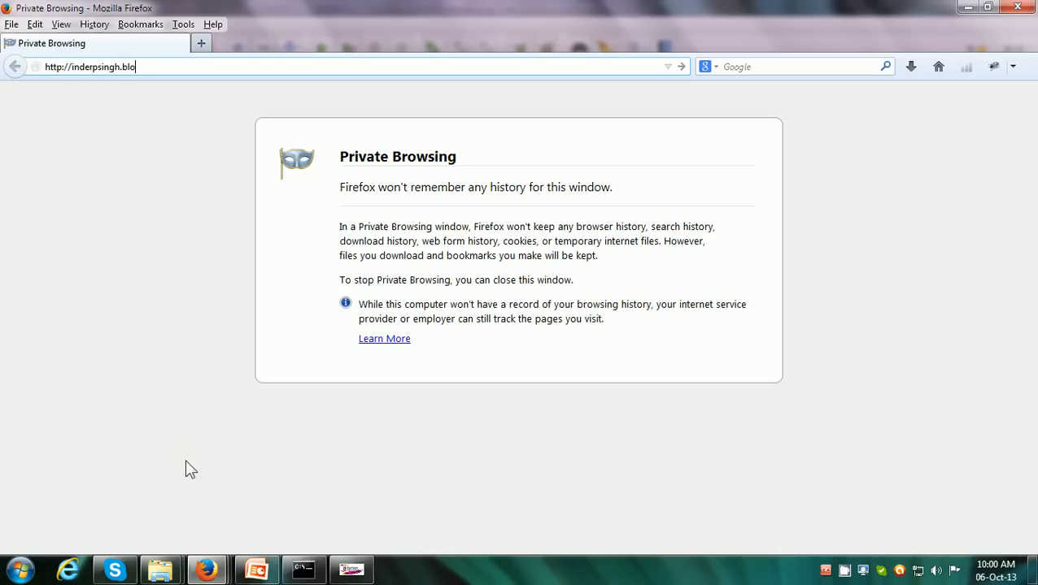
type("gspot.com/")
key("ctrl+a")
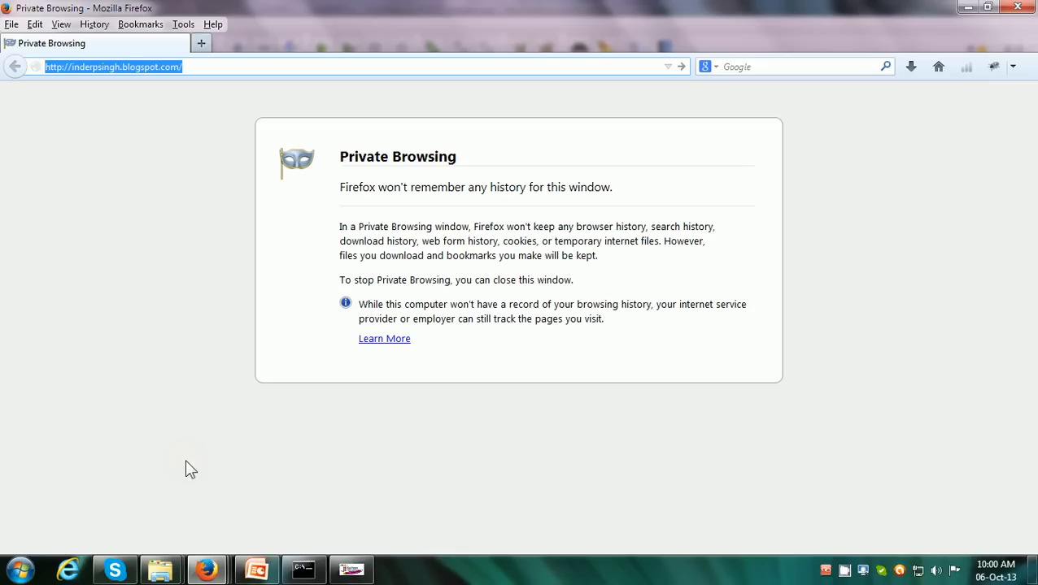
key("Return")
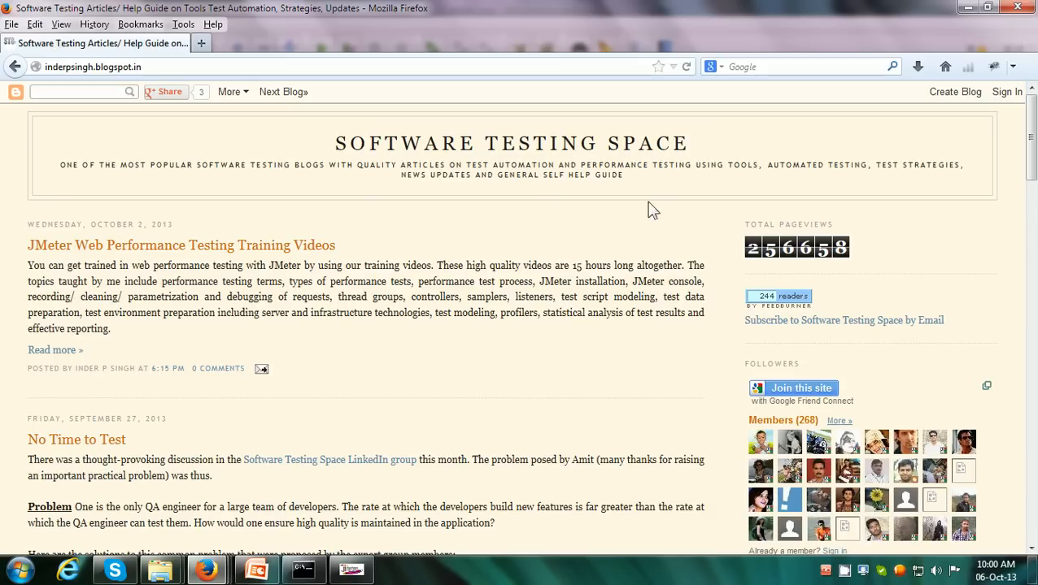
Look through the posts on the blog's home page and open the Performance and Load Testing category
scroll(391, 259, "down", 5)
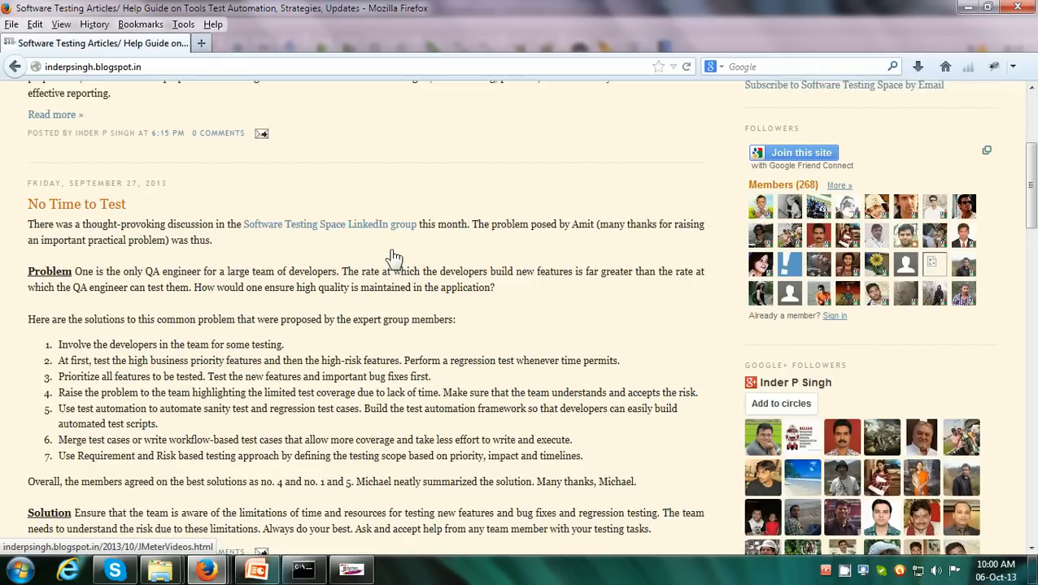
scroll(394, 259, "down", 10)
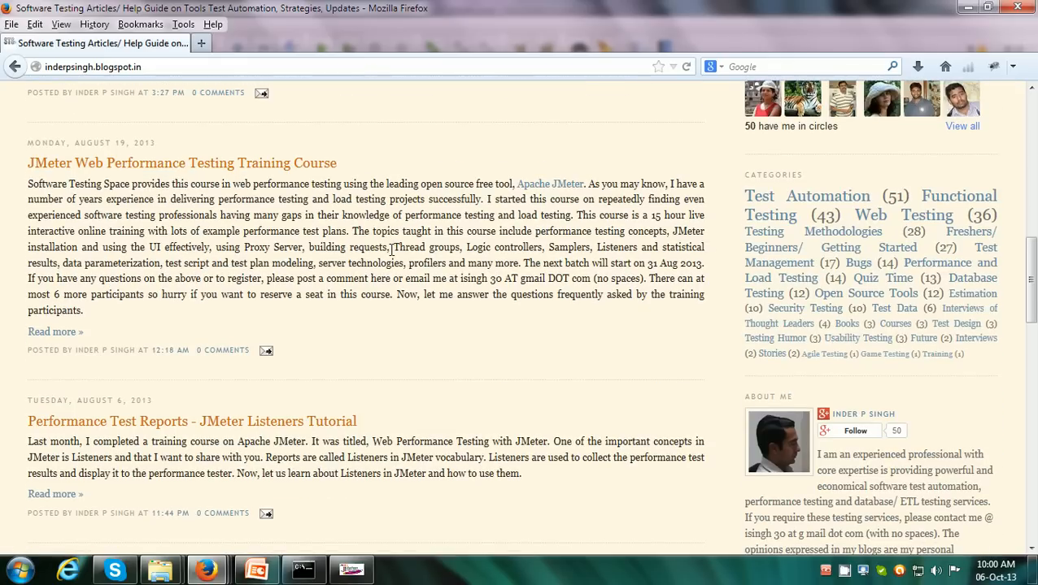
scroll(391, 251, "down", 20)
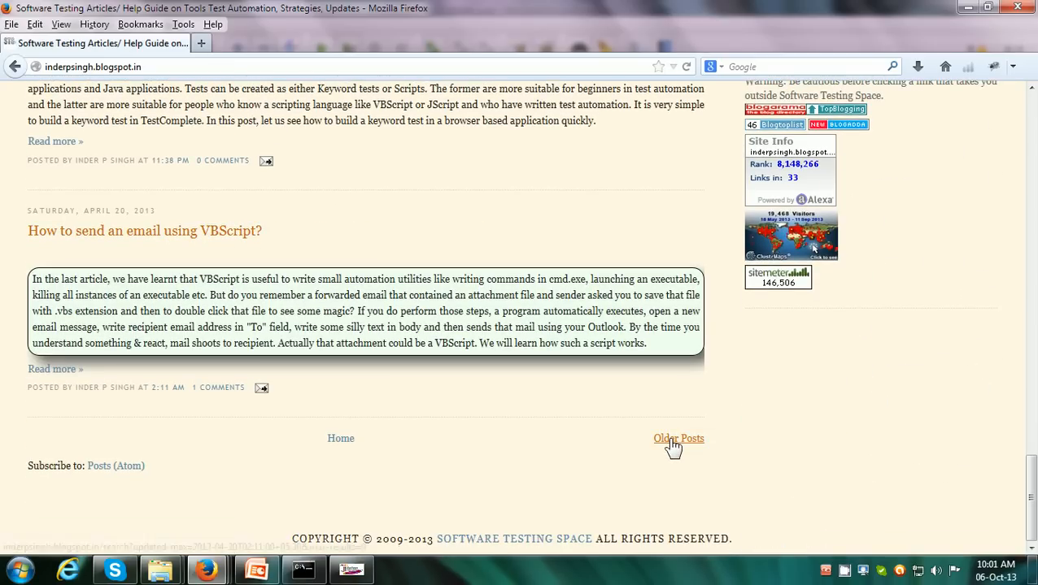
scroll(673, 443, "up", 15)
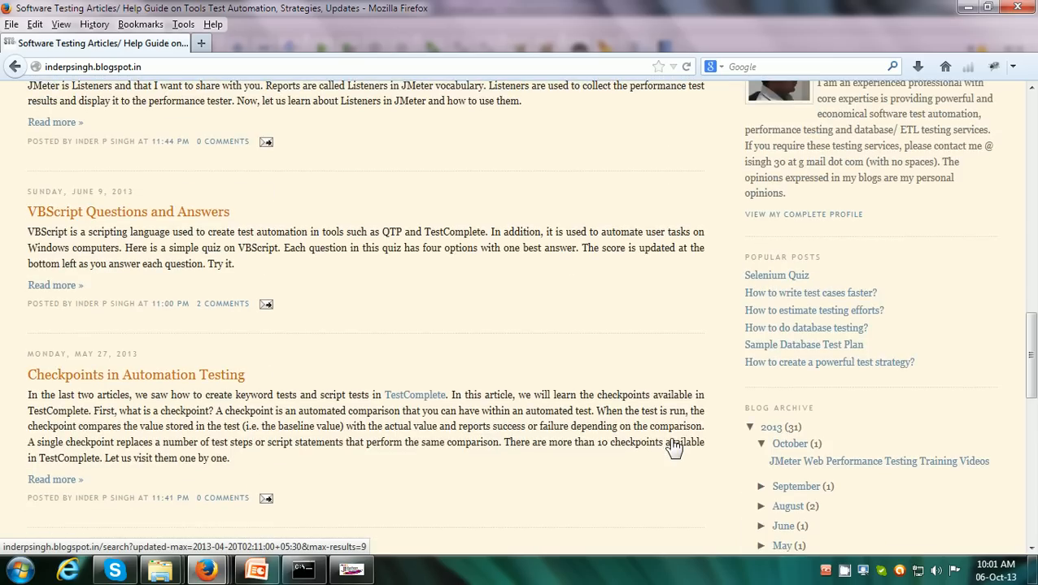
scroll(672, 440, "up", 5)
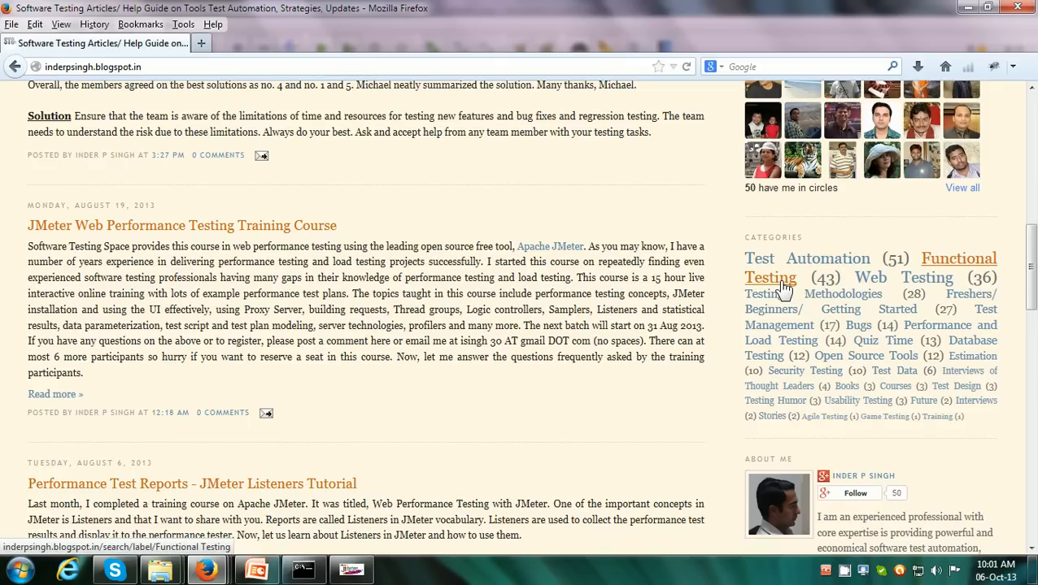
left_click(926, 330)
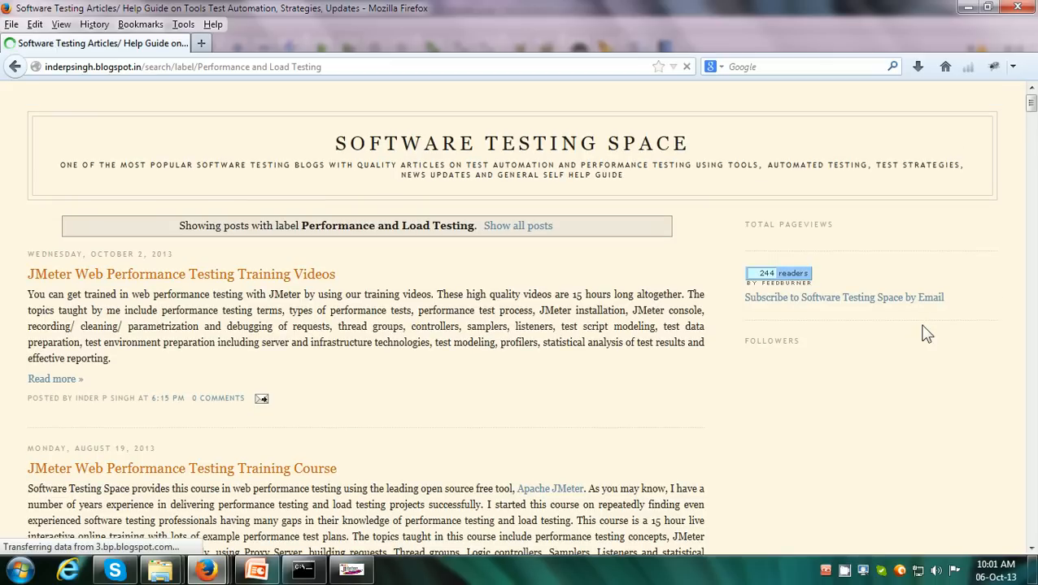
Look through the Performance and Load Testing posts, close the private Firefox window and return to JMeter
scroll(926, 331, "down", 10)
scroll(926, 333, "down", 5)
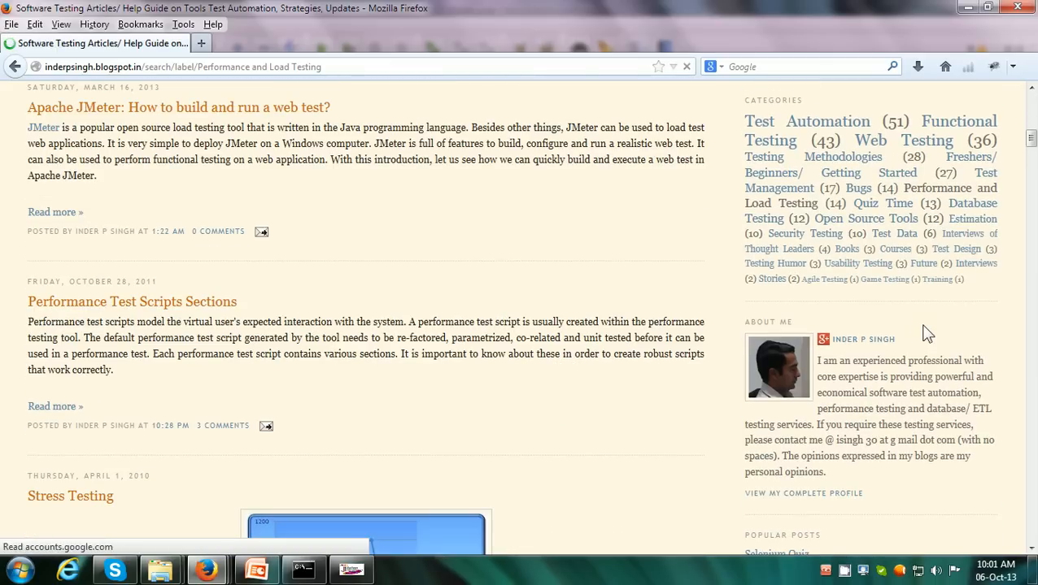
scroll(927, 334, "down", 12)
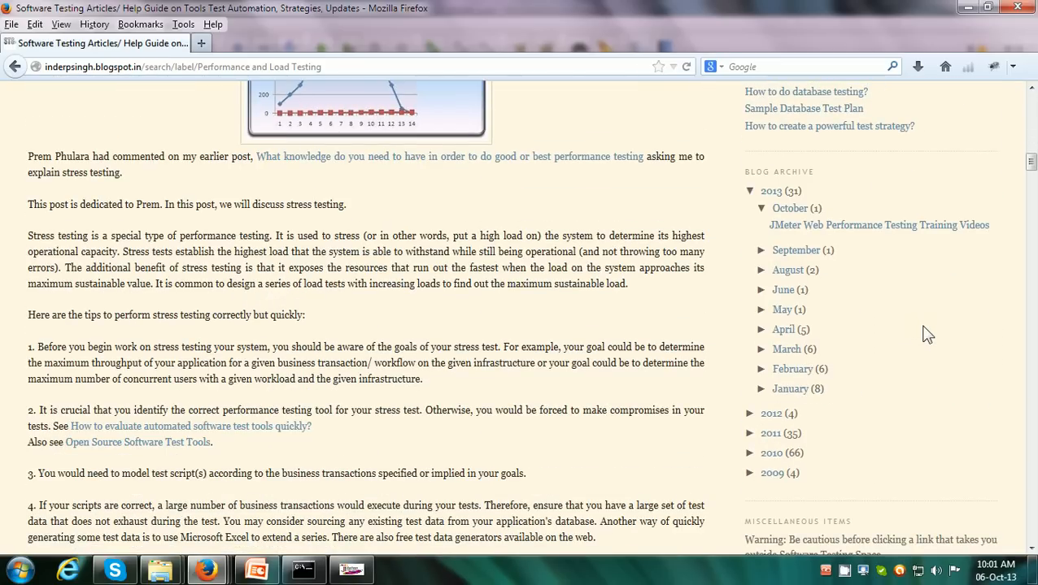
left_click(1018, 8)
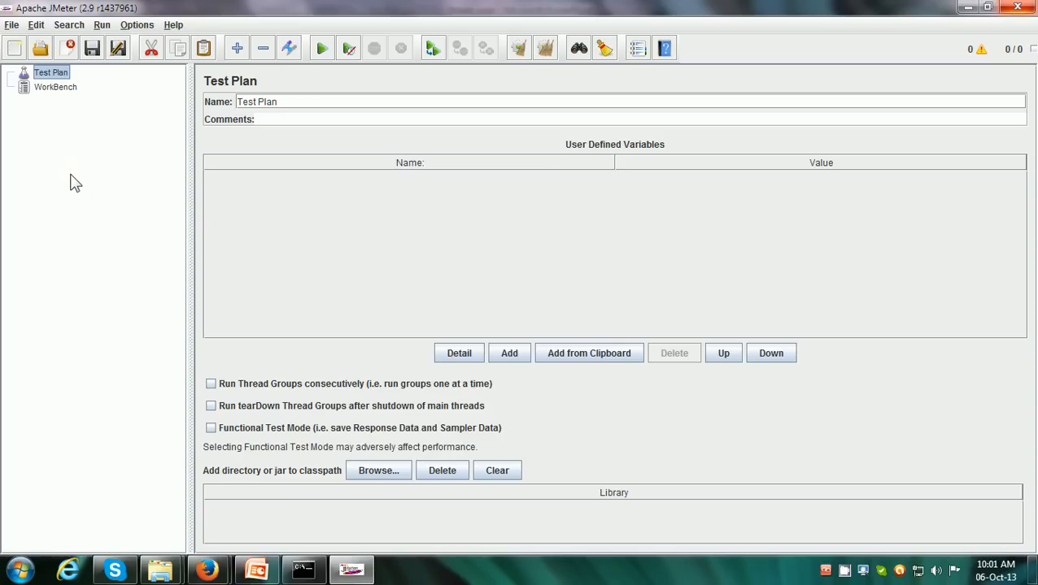
Add a Thread Group to the Test Plan and examine its Number of Threads (users) setting
right_click(59, 80)
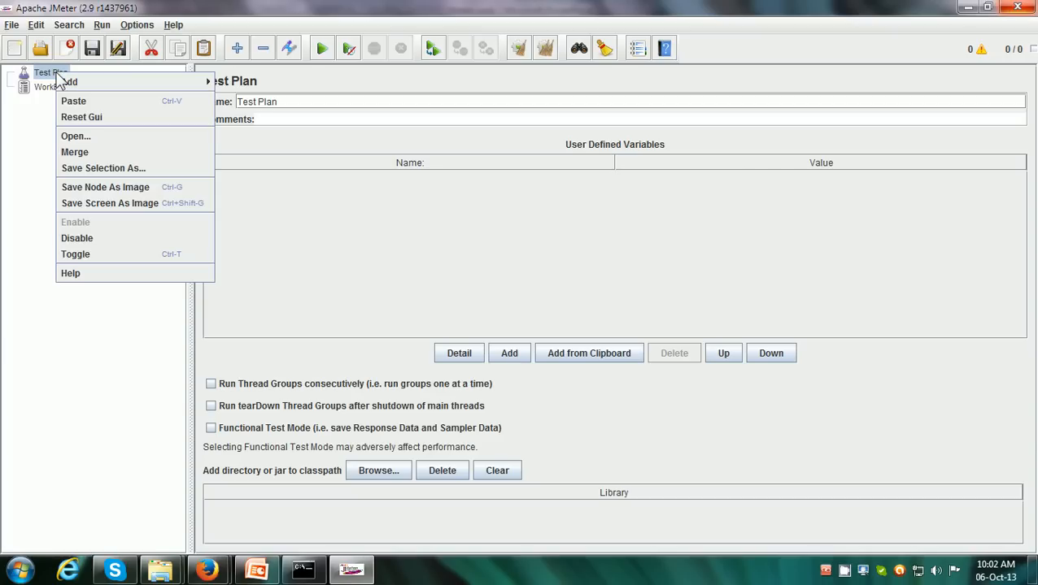
mouse_move(70, 89)
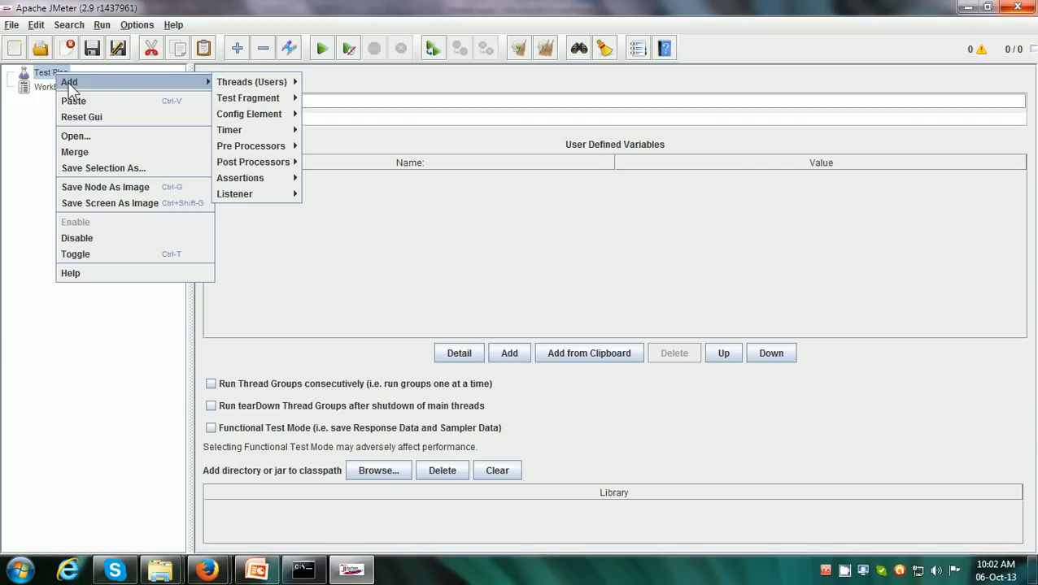
mouse_move(239, 87)
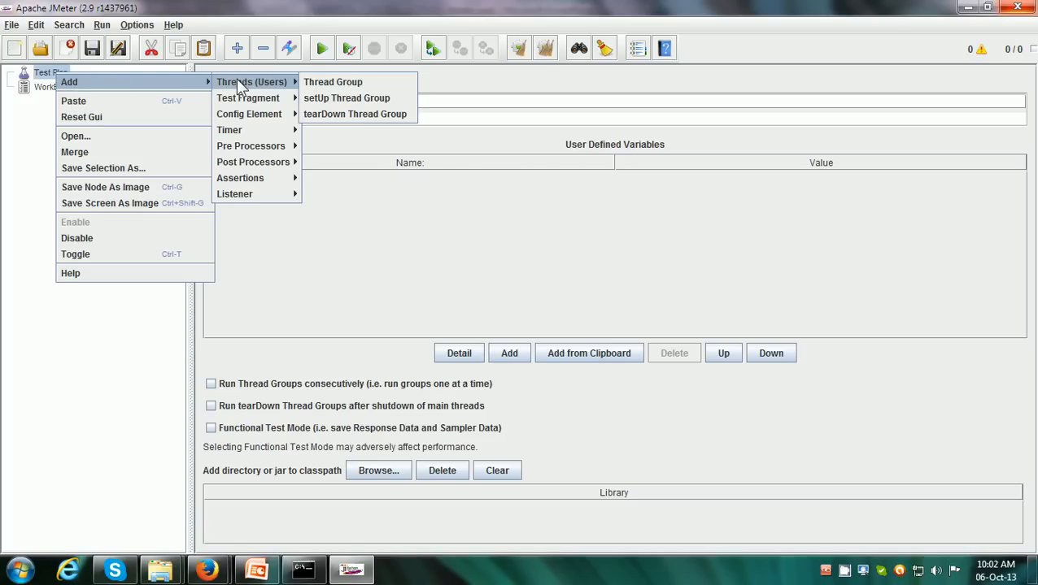
left_click(325, 85)
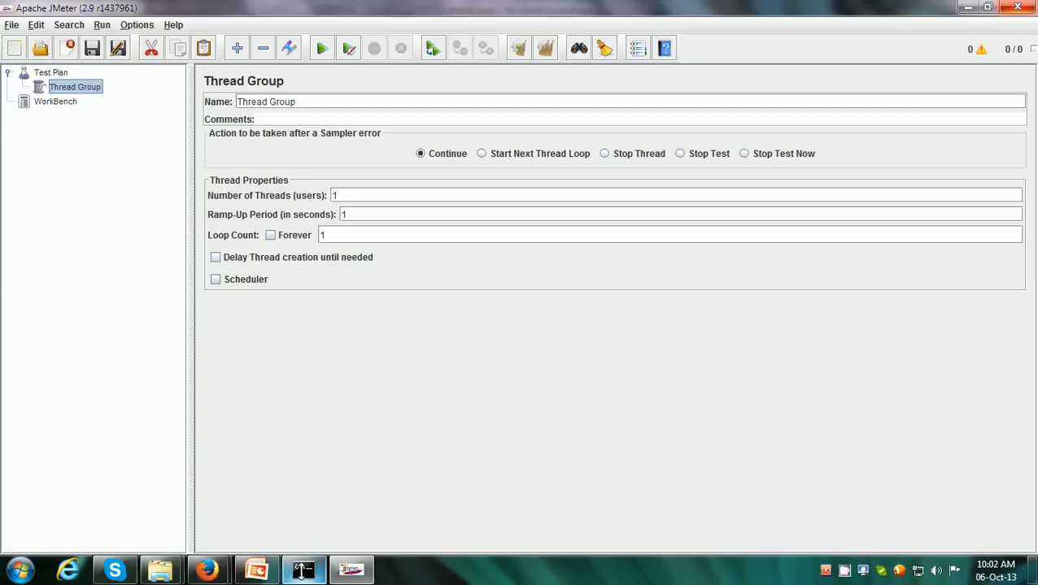
mouse_move(303, 571)
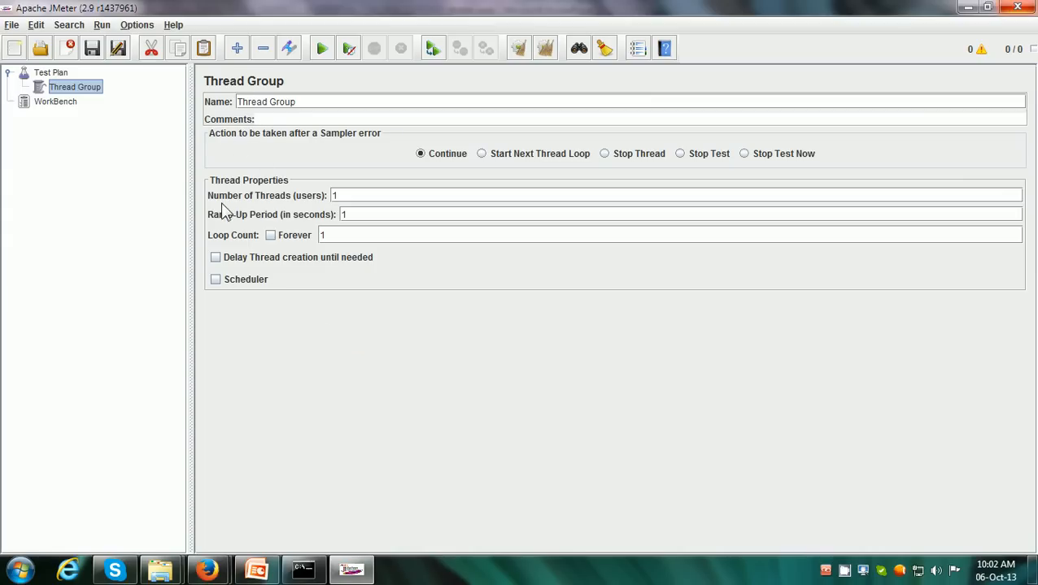
double_click(338, 195)
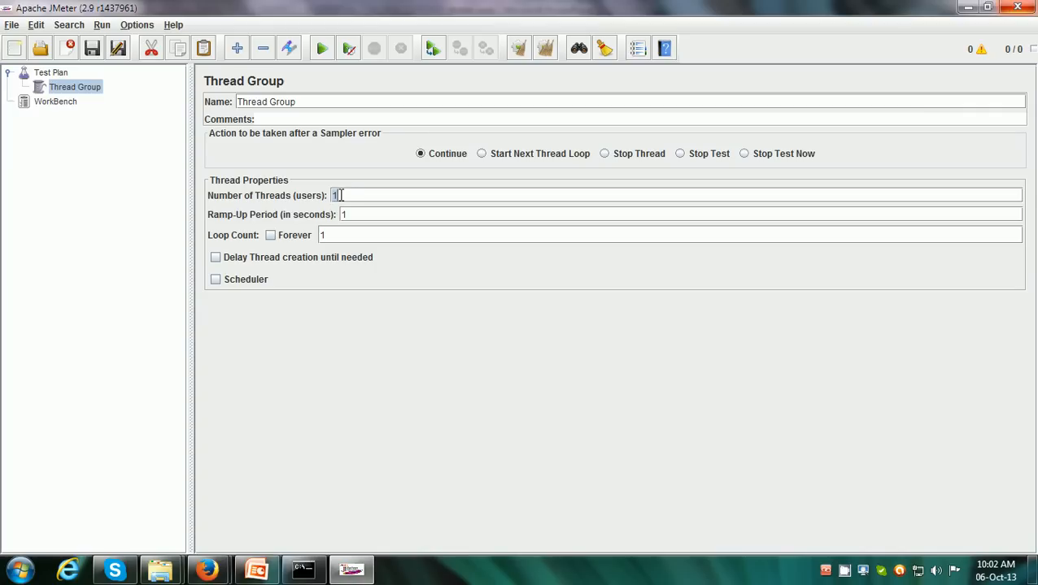
Add an HTTP Request sampler to the Thread Group
left_click(71, 87)
right_click(78, 95)
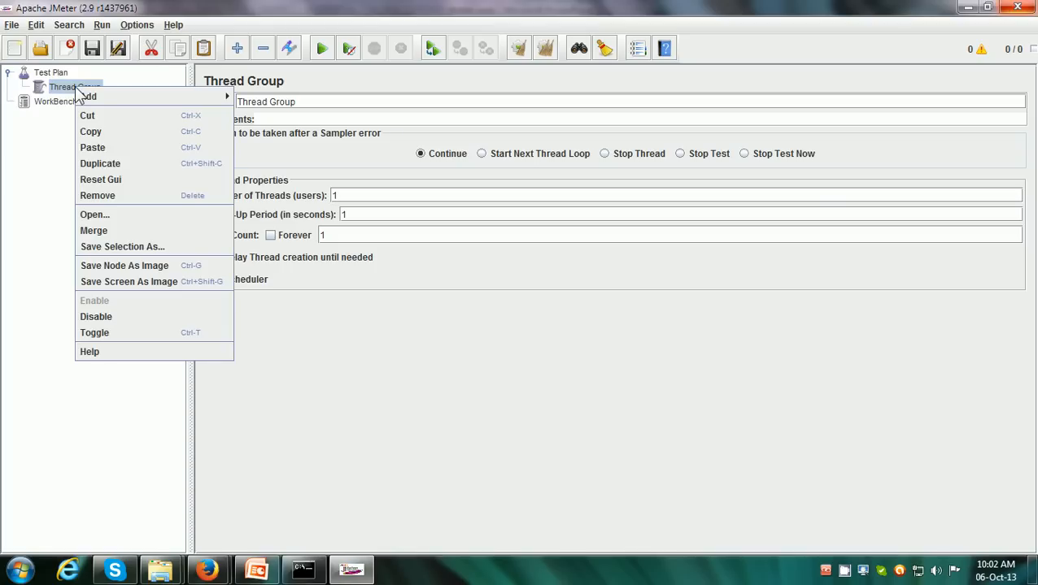
mouse_move(88, 101)
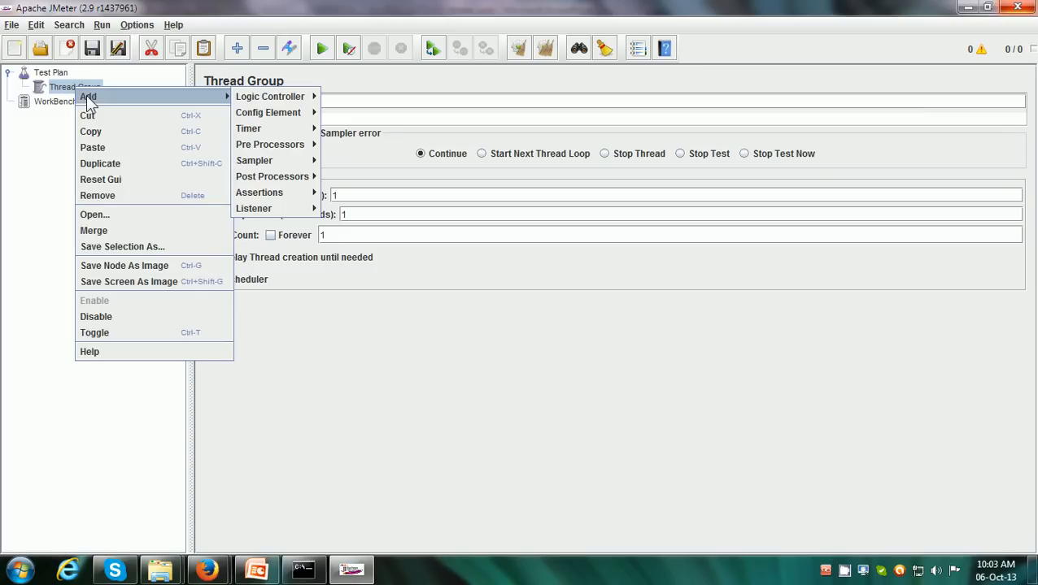
mouse_move(270, 165)
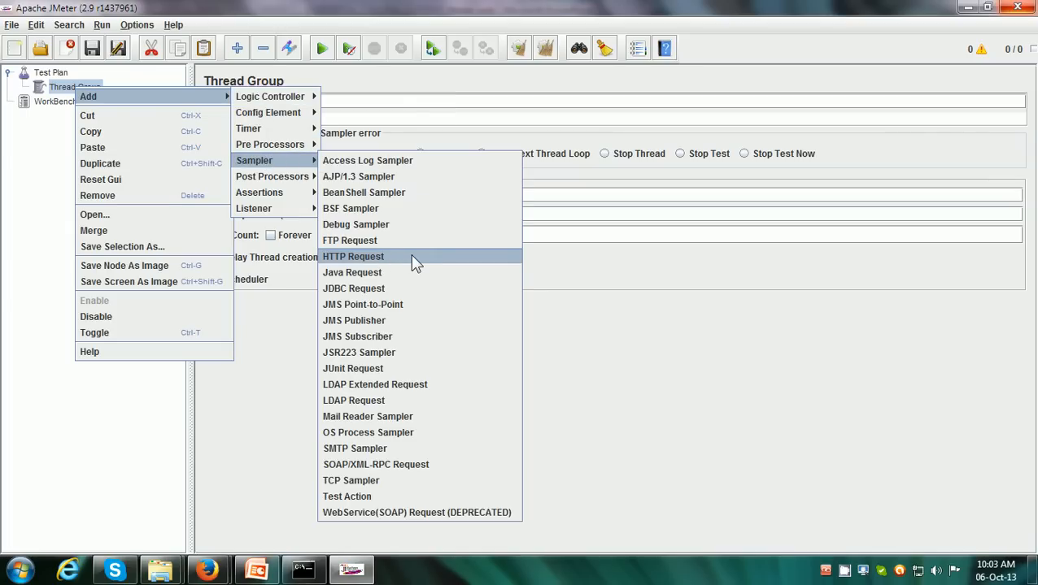
left_click(410, 257)
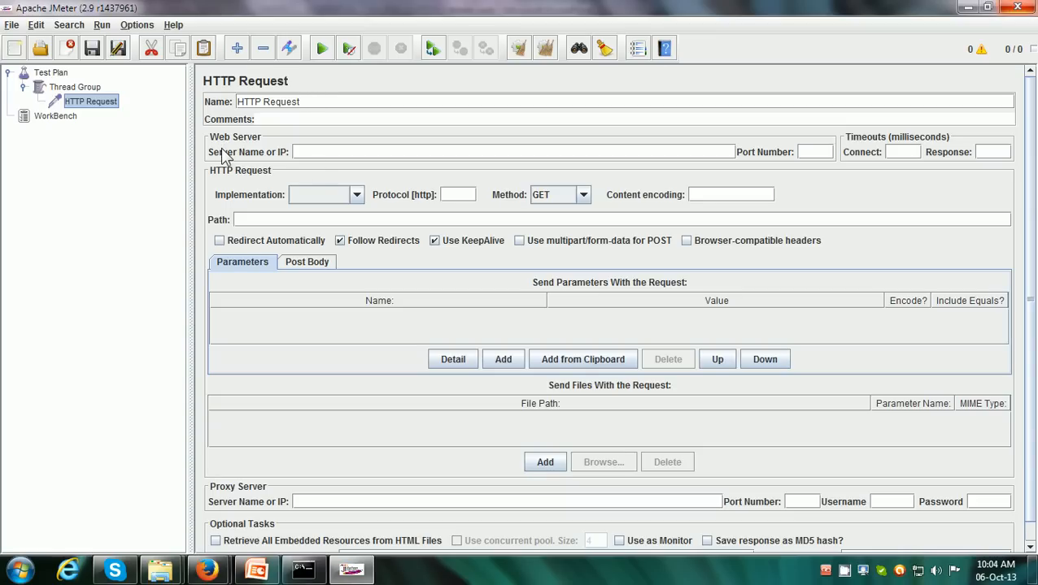
Paste the copied blog address as the HTTP Request's web server name and trim it to inderpsingh.blogspot.com
left_click(309, 155)
type("http://inderpsingh.blogspot.com/")
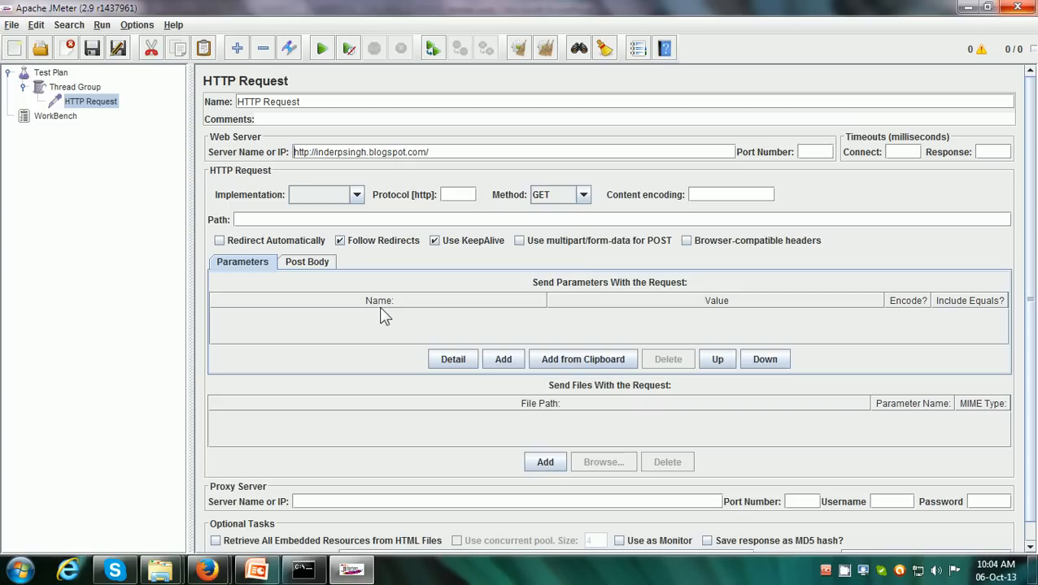
key("shift+Right")
key("shift+Right")
key("shift+Right")
key("shift+Right")
key("shift+Right")
key("shift+Right")
key("shift+Right")
key("BackSpace")
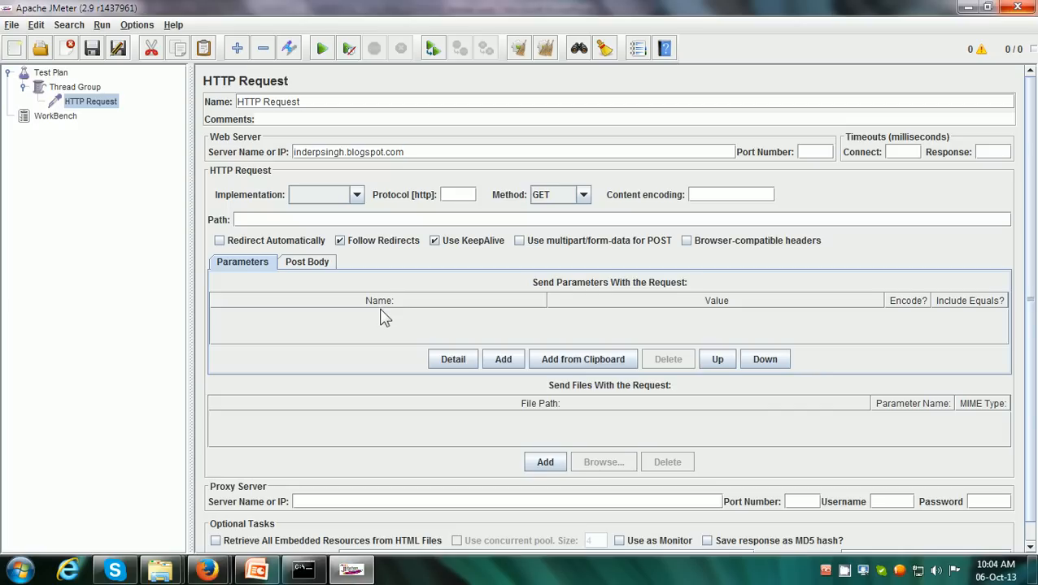
Set the HTTP Request's Path to / and review it together with the web server name
left_click(290, 215)
type("/")
left_click_drag(422, 155, 288, 152)
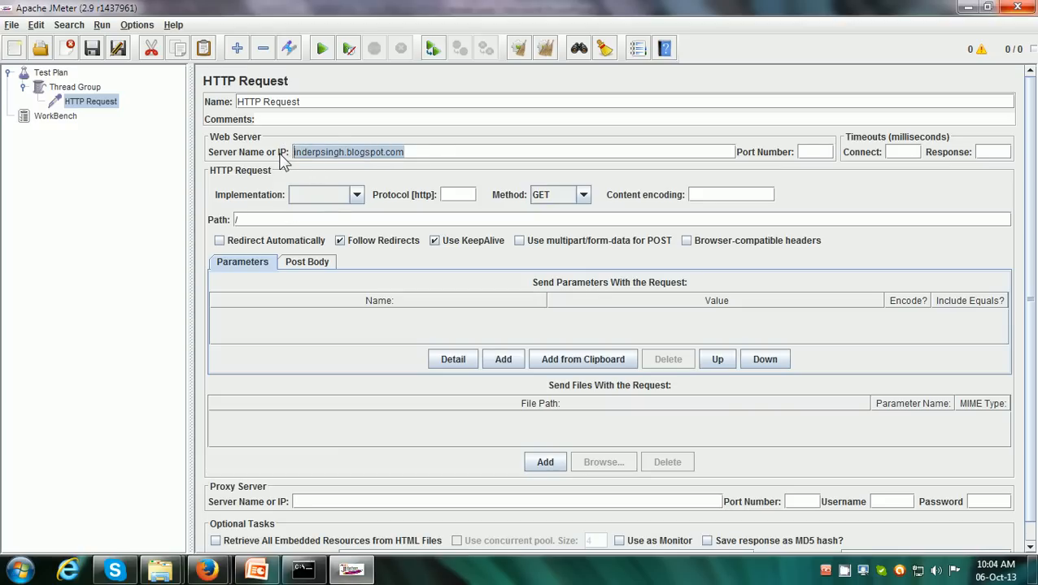
left_click(251, 220)
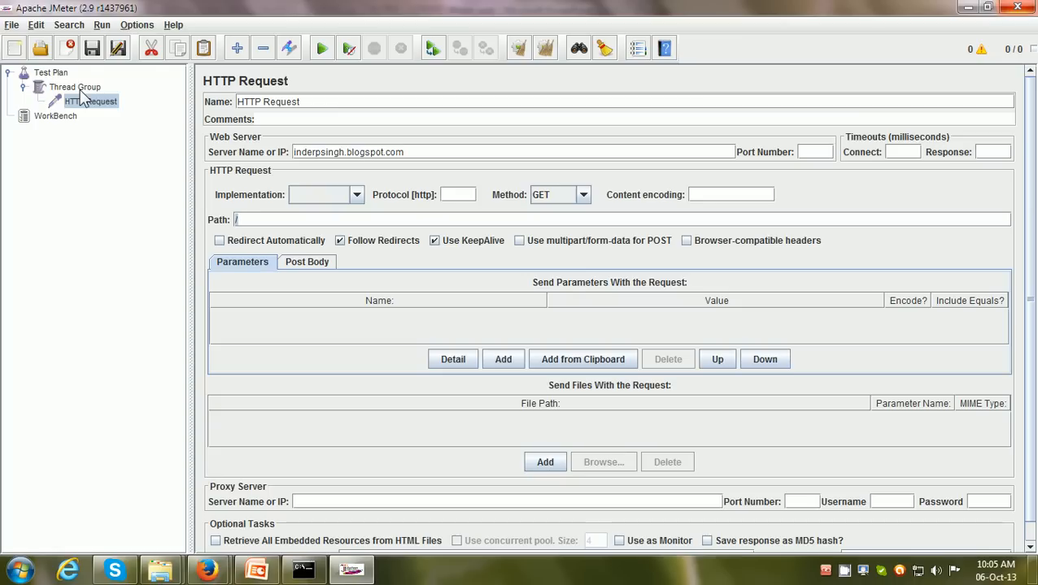
type("/")
Add a View Results in Table listener to the Thread Group
right_click(82, 91)
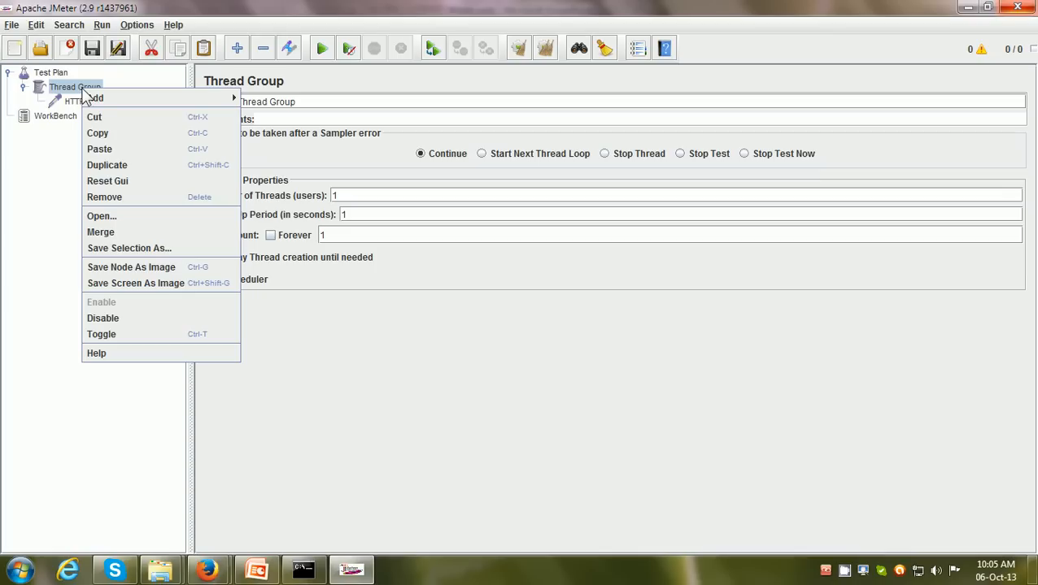
mouse_move(101, 98)
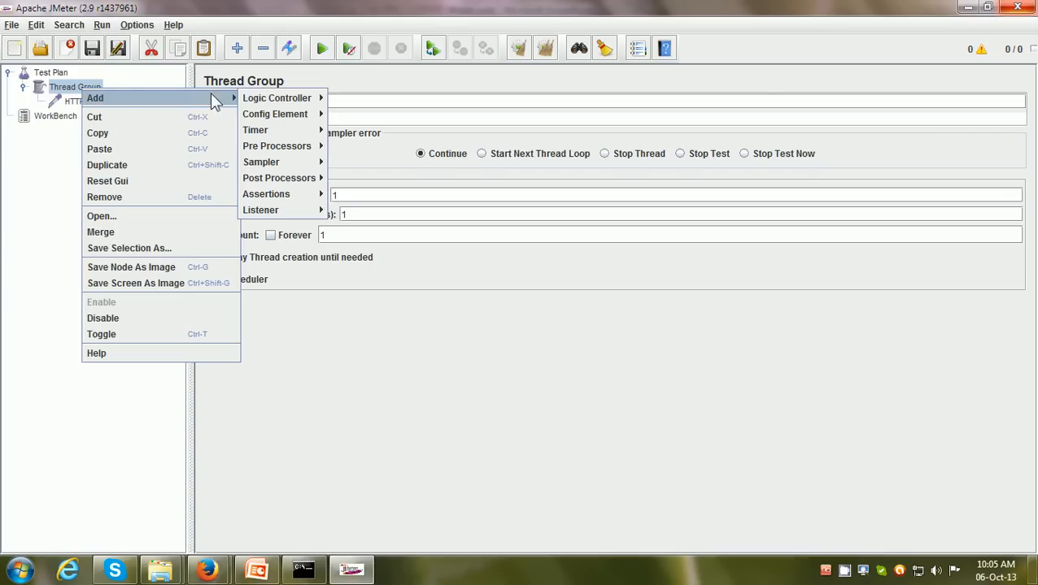
mouse_move(275, 99)
mouse_move(273, 219)
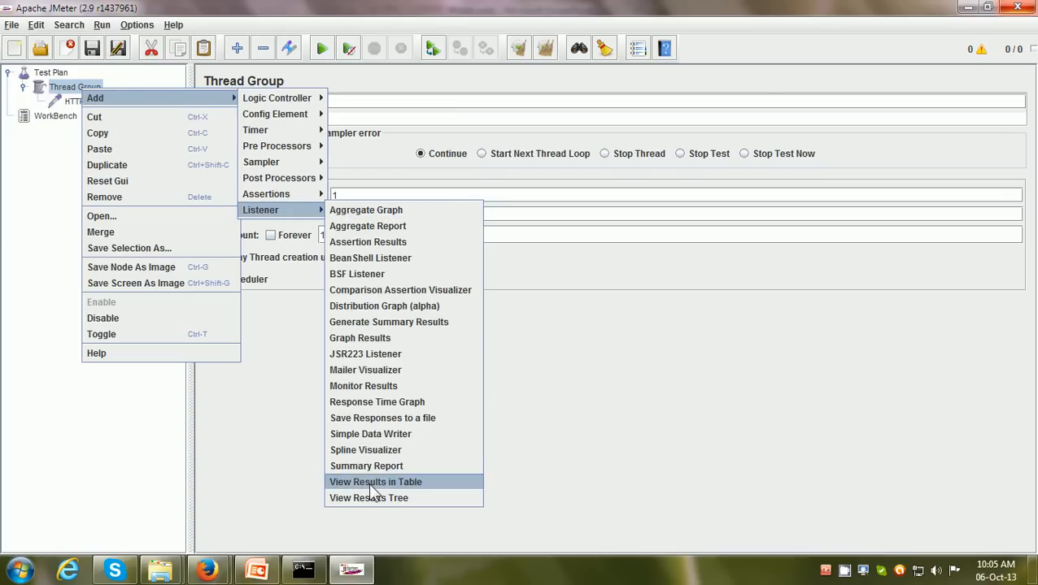
left_click(430, 486)
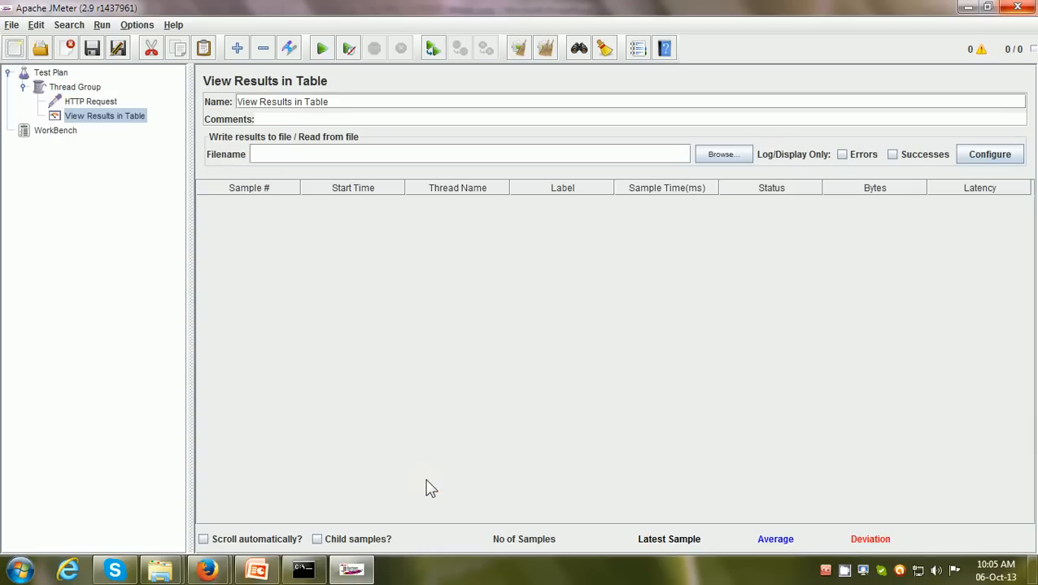
Review the Thread Group settings, the HTTP Request's web server name and path, and the View Results in Table listener
left_click(82, 88)
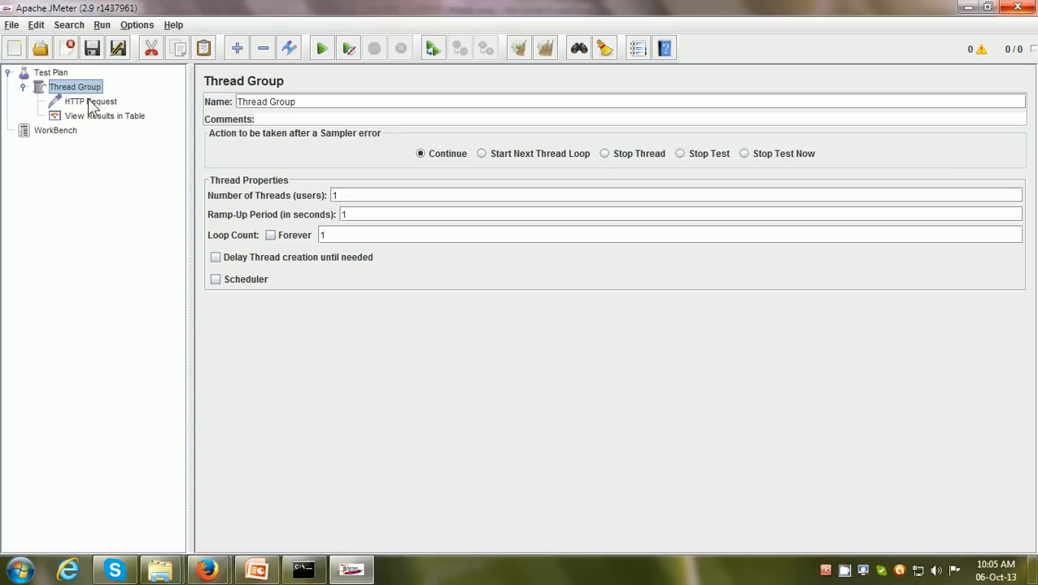
left_click(92, 108)
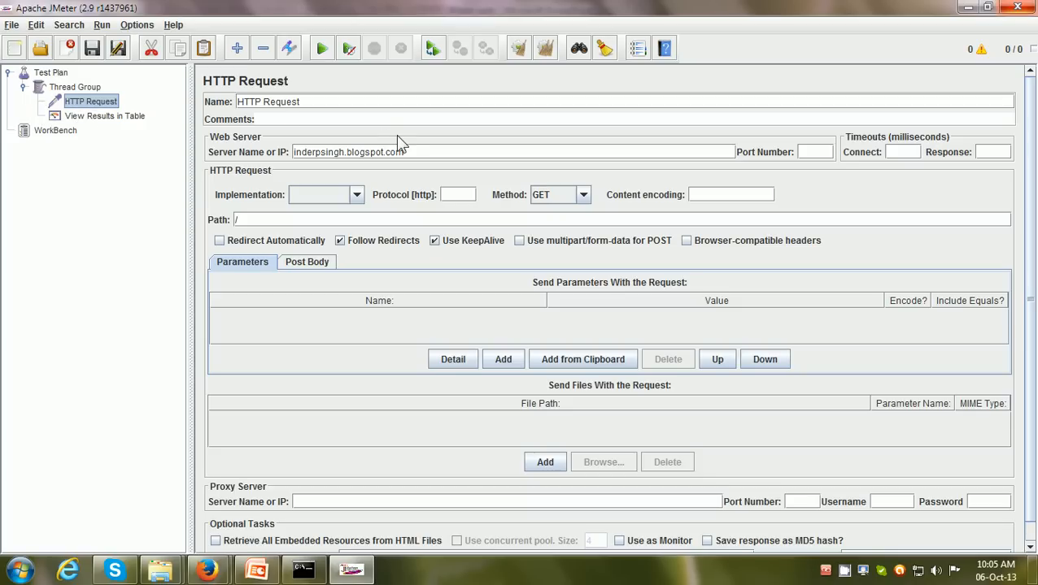
left_click(409, 152)
left_click_drag(409, 152, 292, 152)
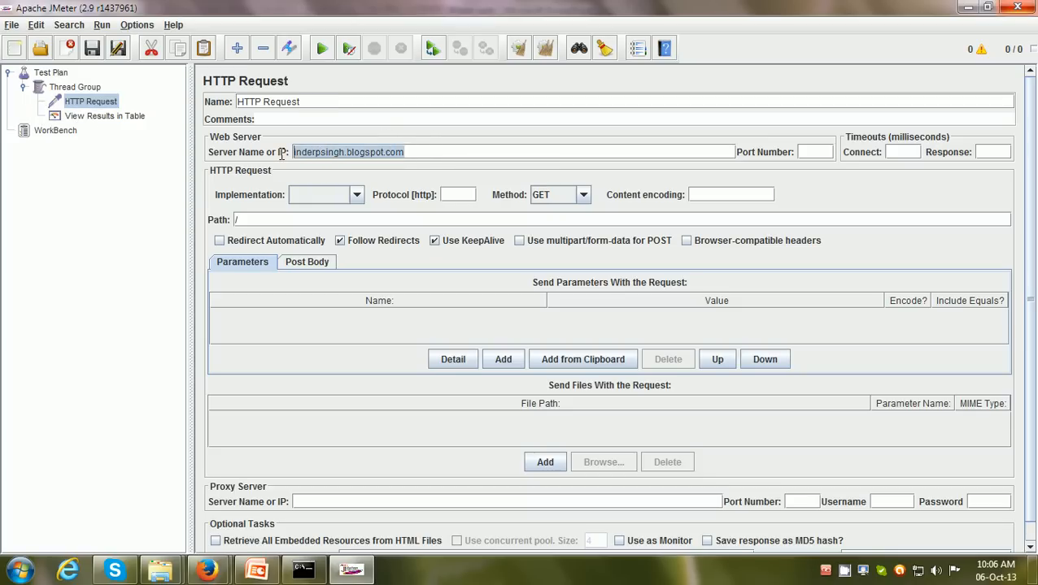
left_click(239, 220)
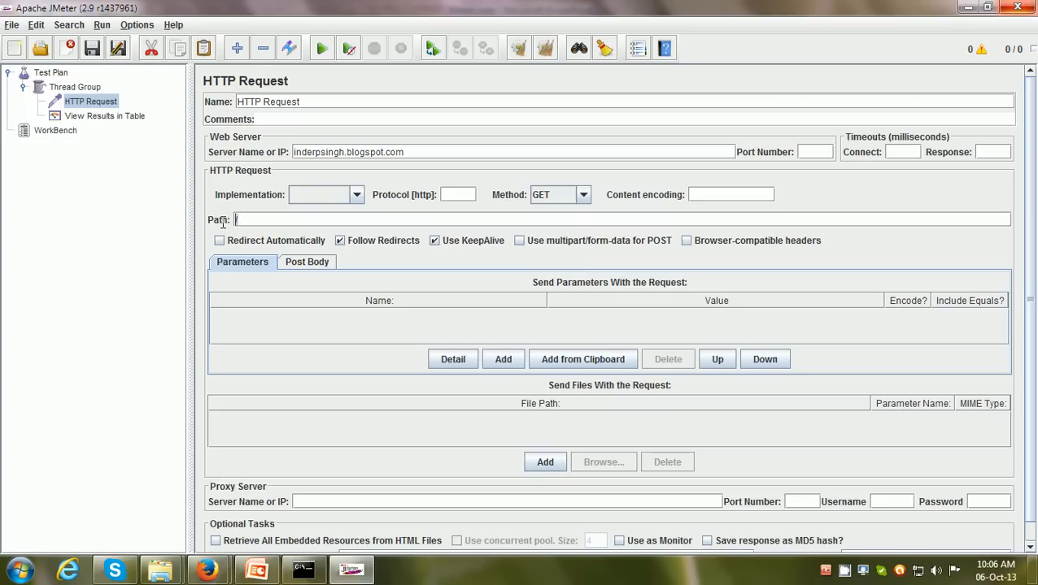
type("/")
left_click(122, 119)
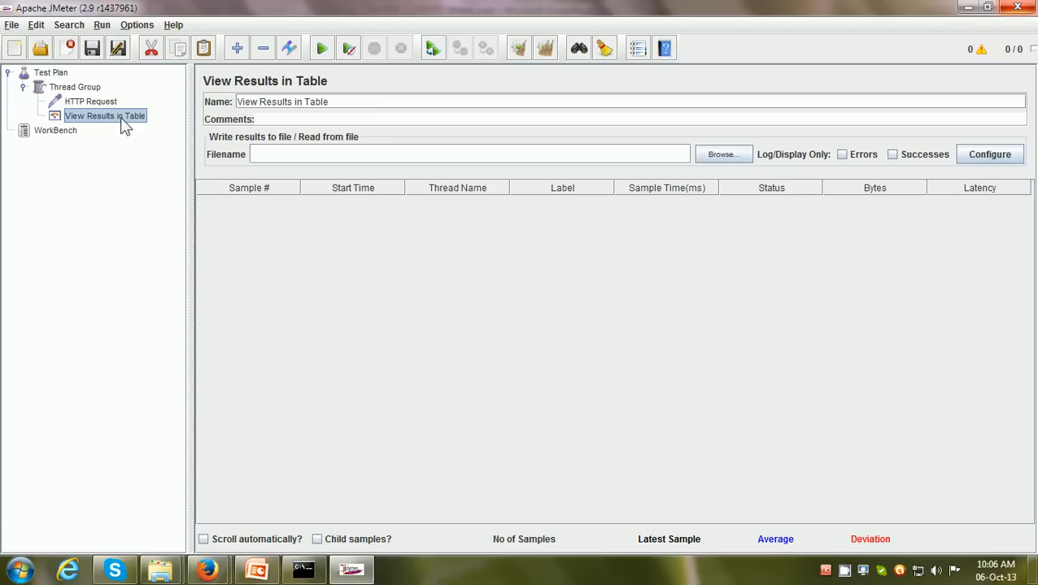
left_click(82, 88)
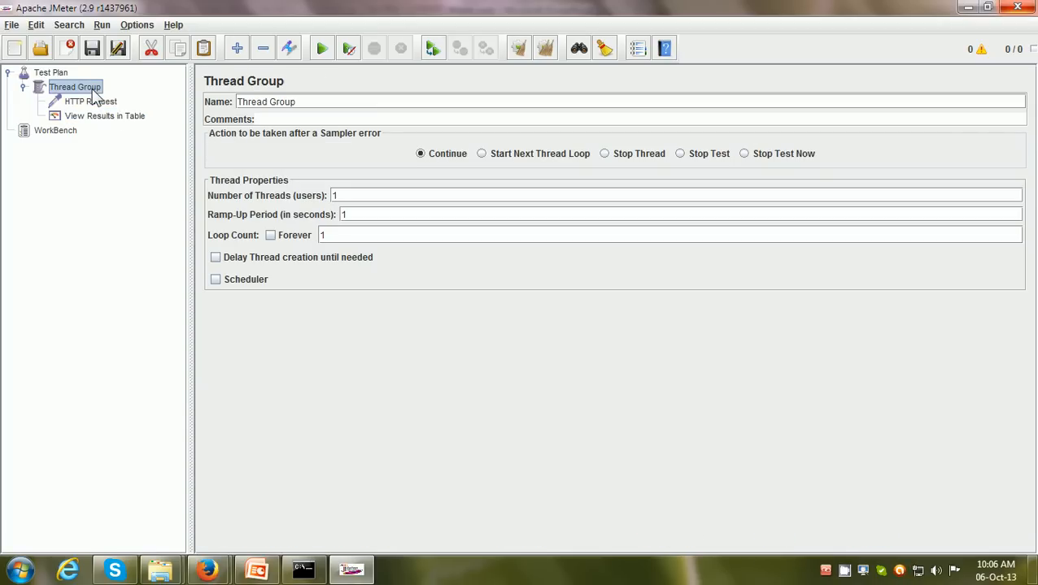
Start saving the Test Plan and browse to the E:\Training\JMeter\Tests folder
left_click(54, 75)
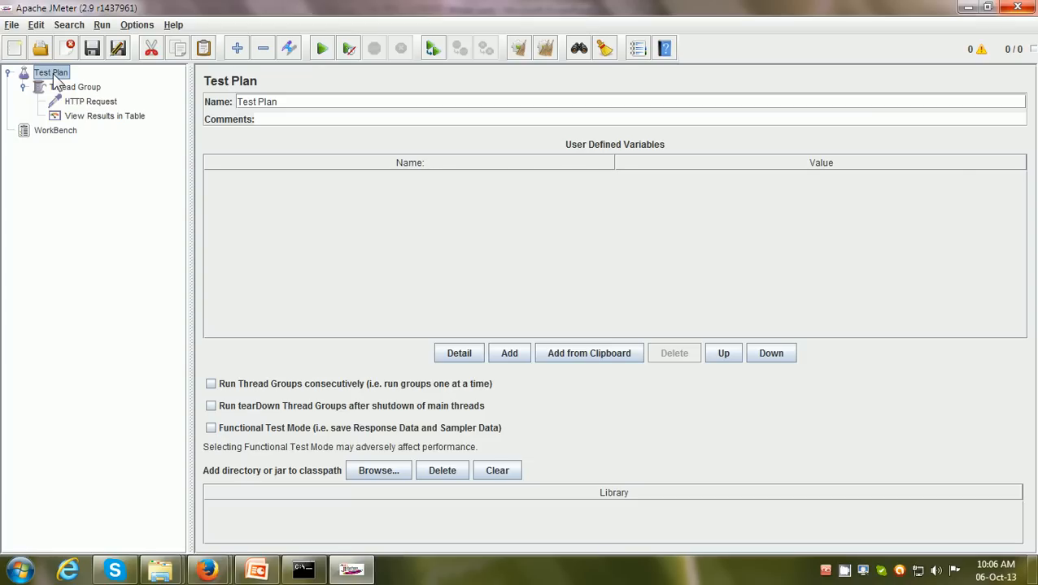
left_click(12, 25)
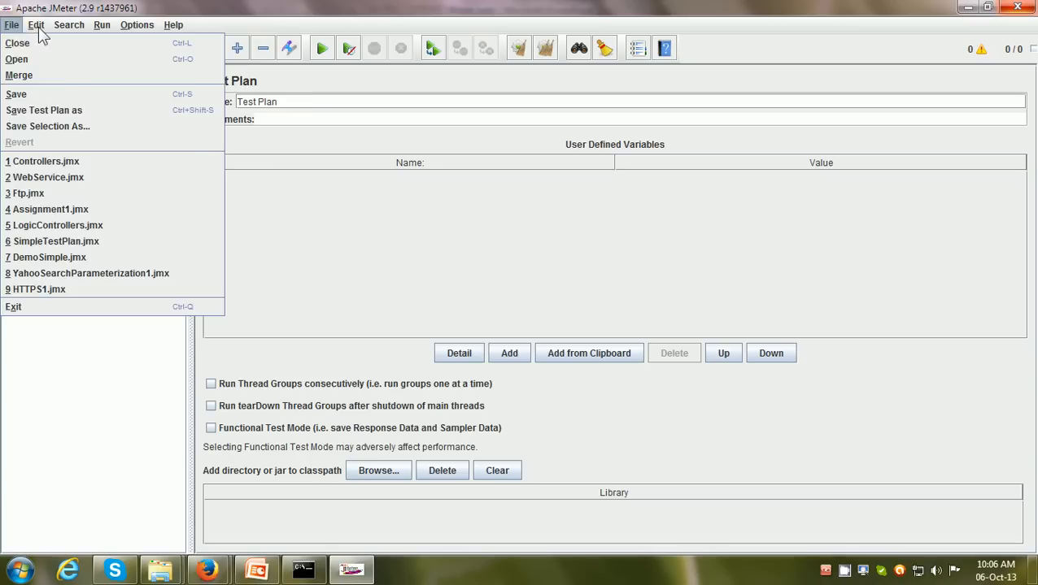
left_click(222, 31)
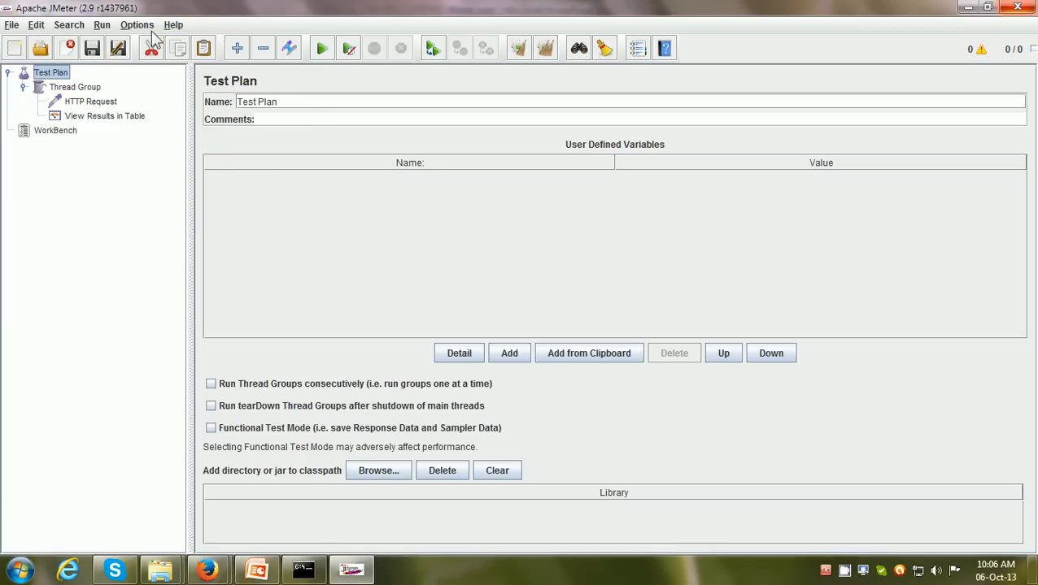
left_click(94, 50)
left_click(418, 182)
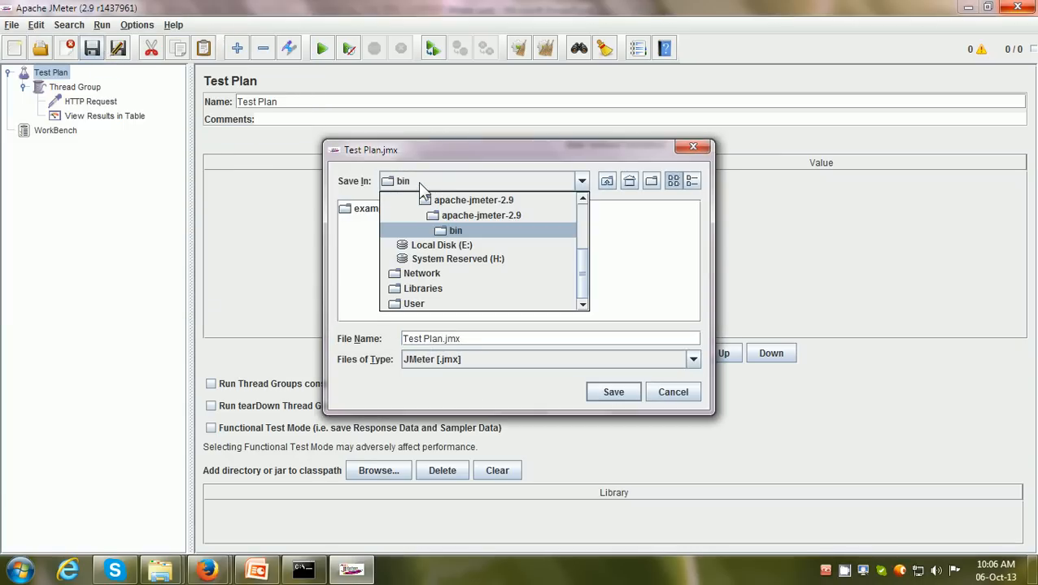
left_click(425, 246)
double_click(376, 240)
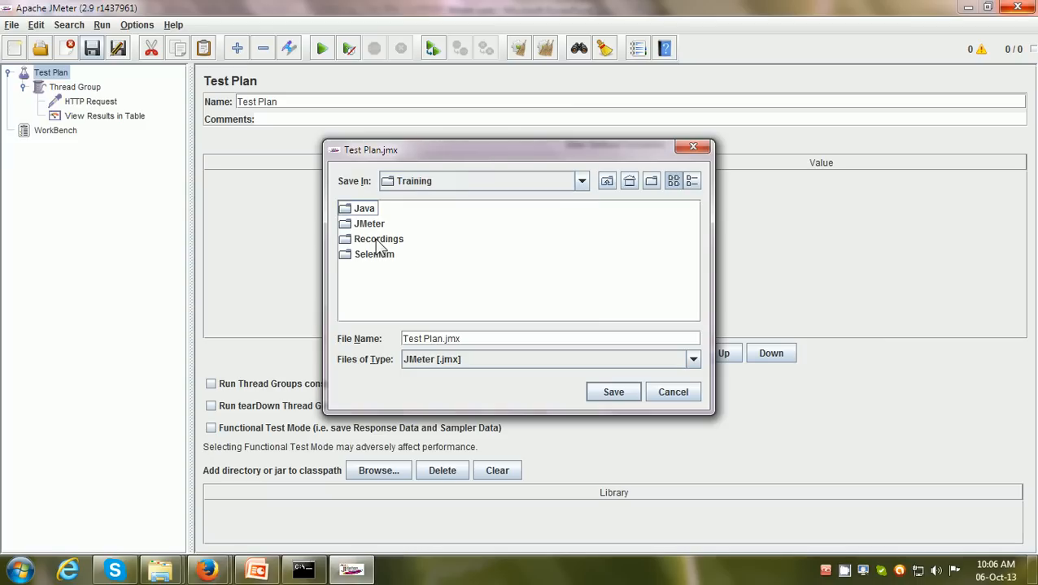
double_click(371, 225)
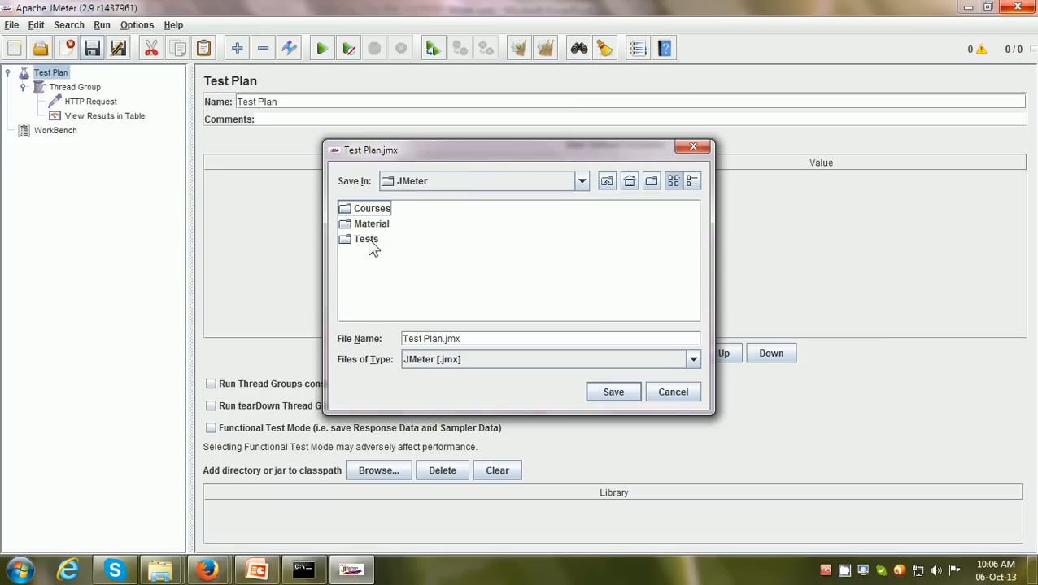
double_click(371, 240)
Save the Test Plan as HelloWorldPlan.jmx in the Tests folder, overwriting the existing file
left_click(500, 340)
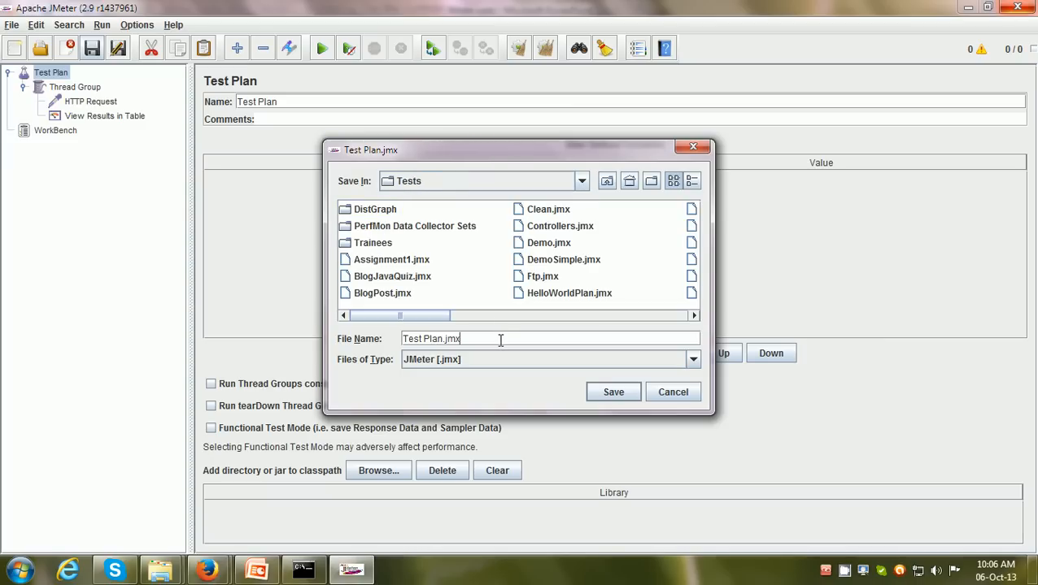
key("shift+Right")
key("shift+Right")
key("shift+Right")
key("shift+Right")
key("shift+Right")
key("shift+Right")
key("shift+Right")
key("shift+Right")
key("shift+Right")
left_click(538, 295)
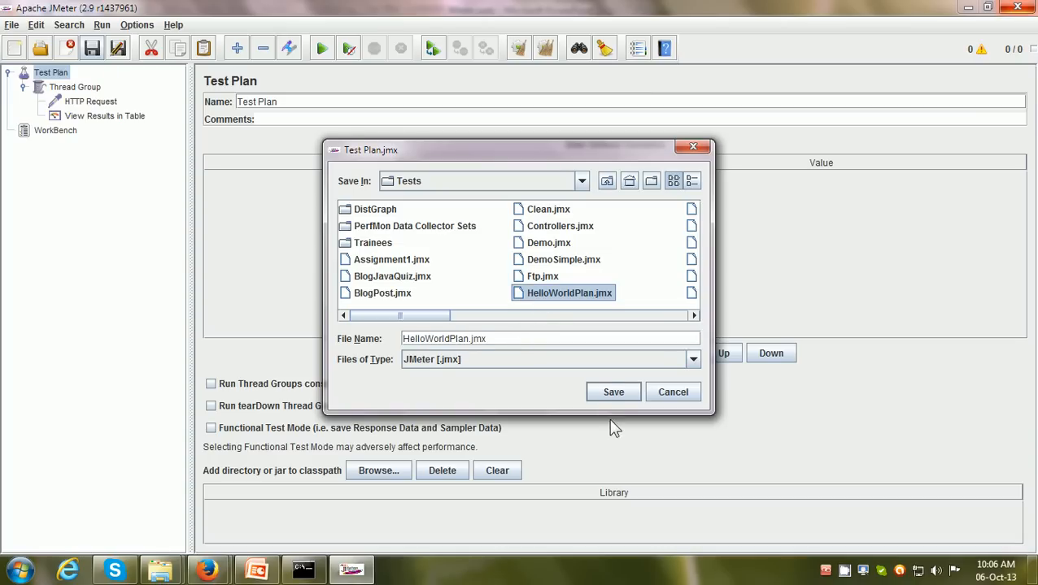
left_click(612, 393)
left_click(502, 304)
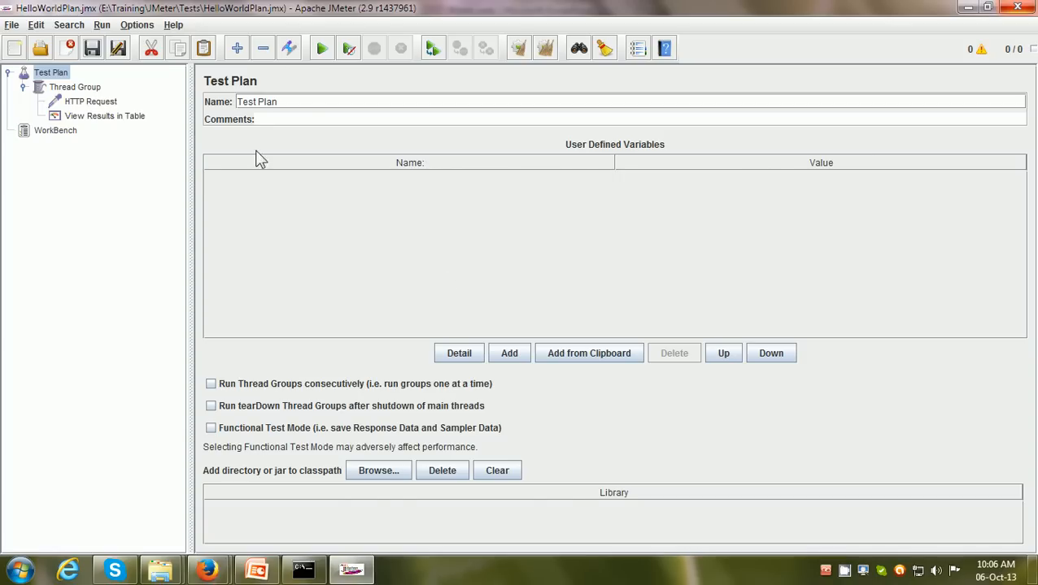
Run the Test Plan twice, display the View Results in Table listener and widen its results area
left_click(323, 50)
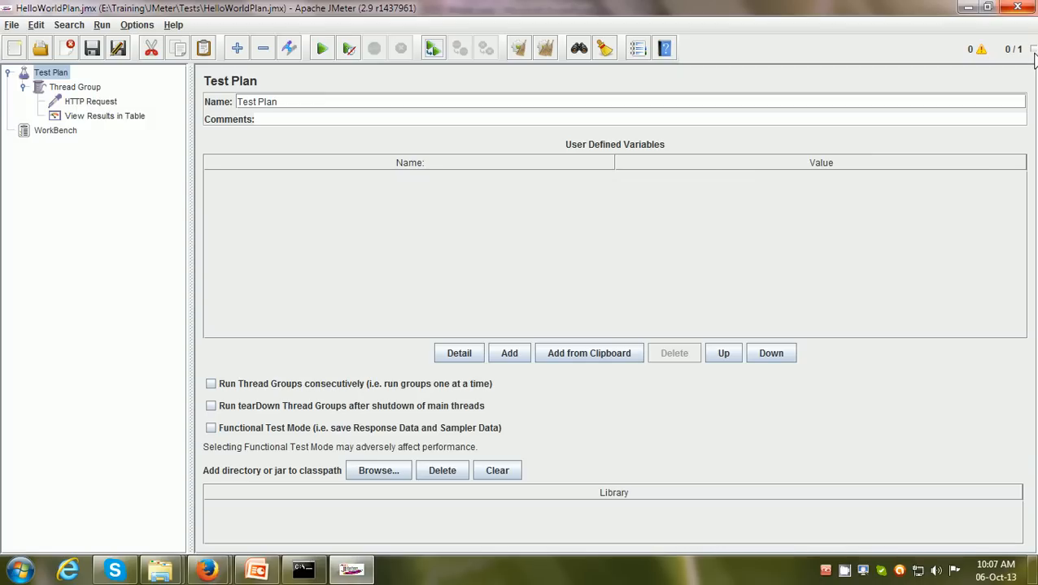
left_click(323, 50)
left_click(103, 120)
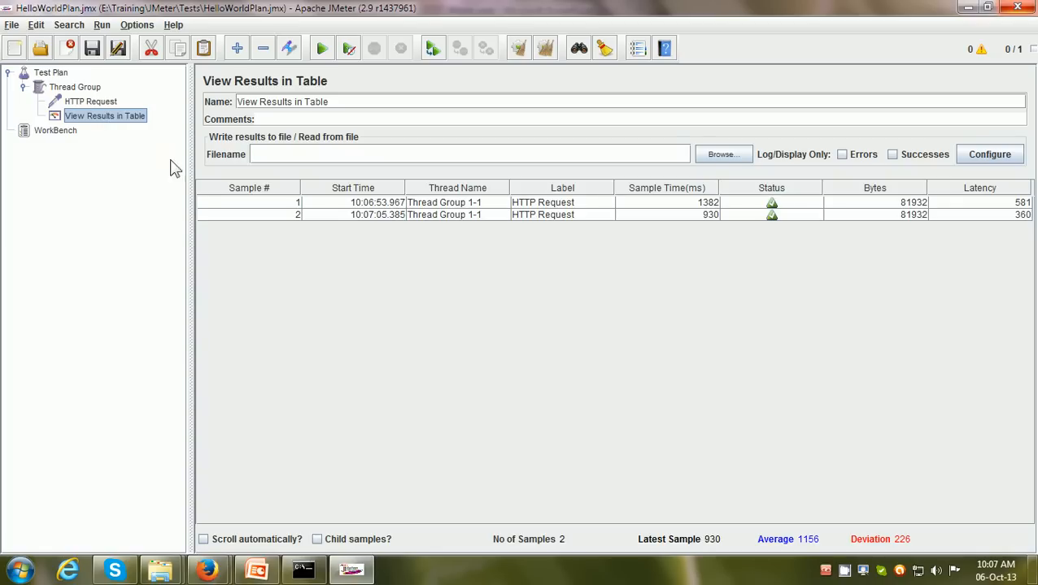
left_click_drag(192, 200, 163, 201)
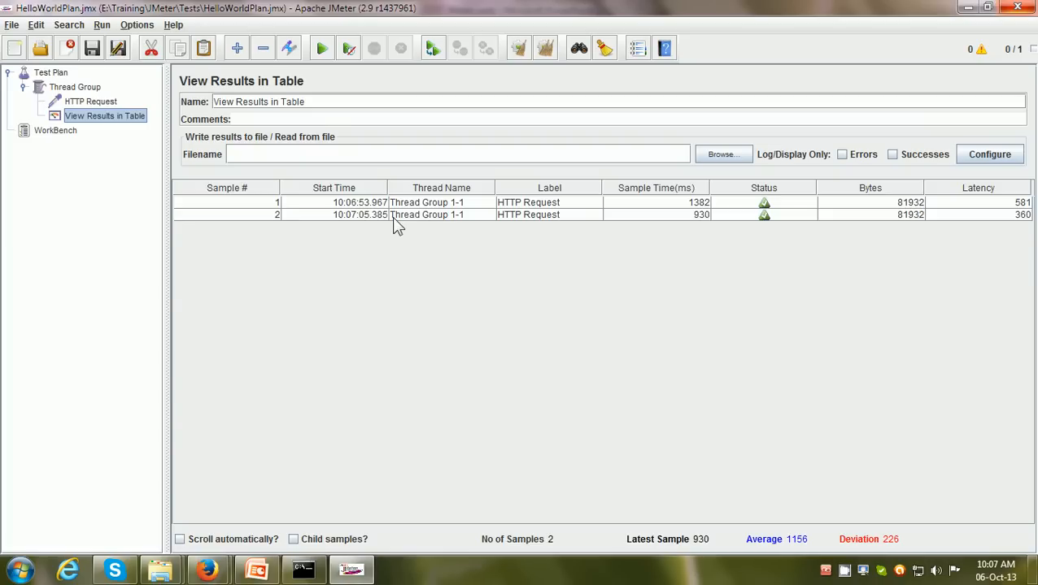
Clear all results, run the Test Plan once more and select the sample row in the results table
left_click(546, 55)
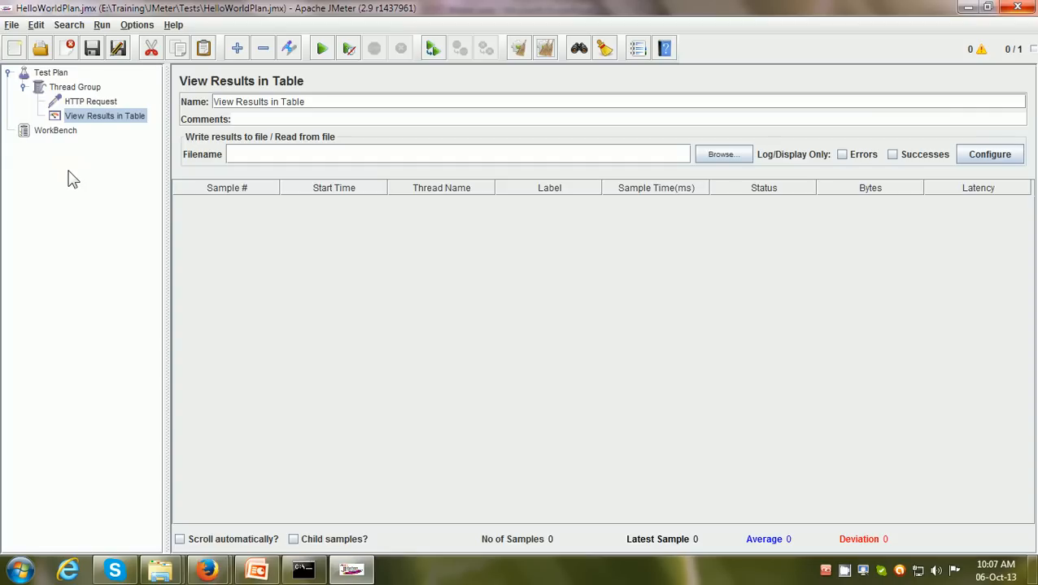
left_click(323, 49)
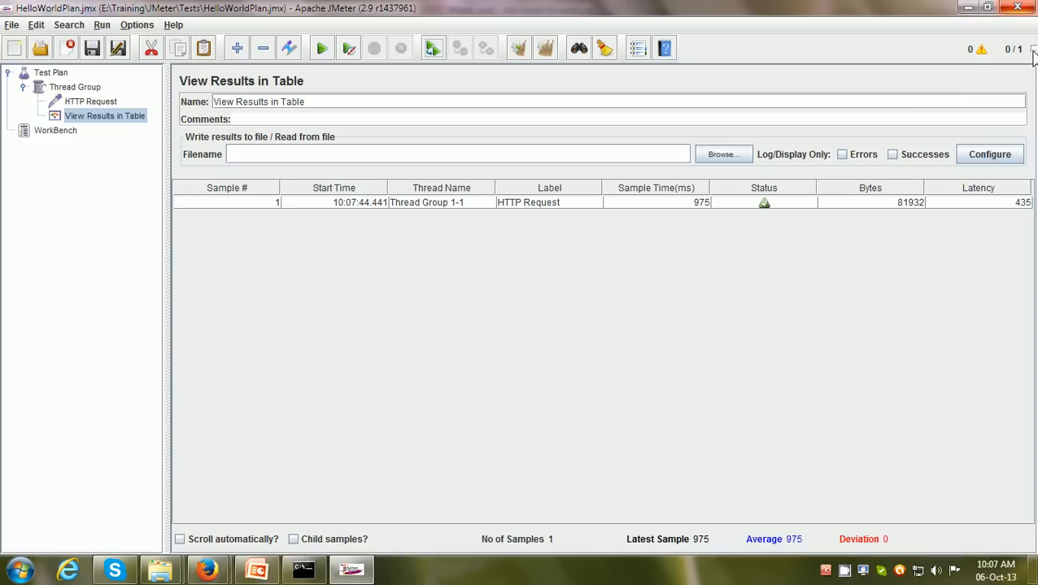
left_click(251, 210)
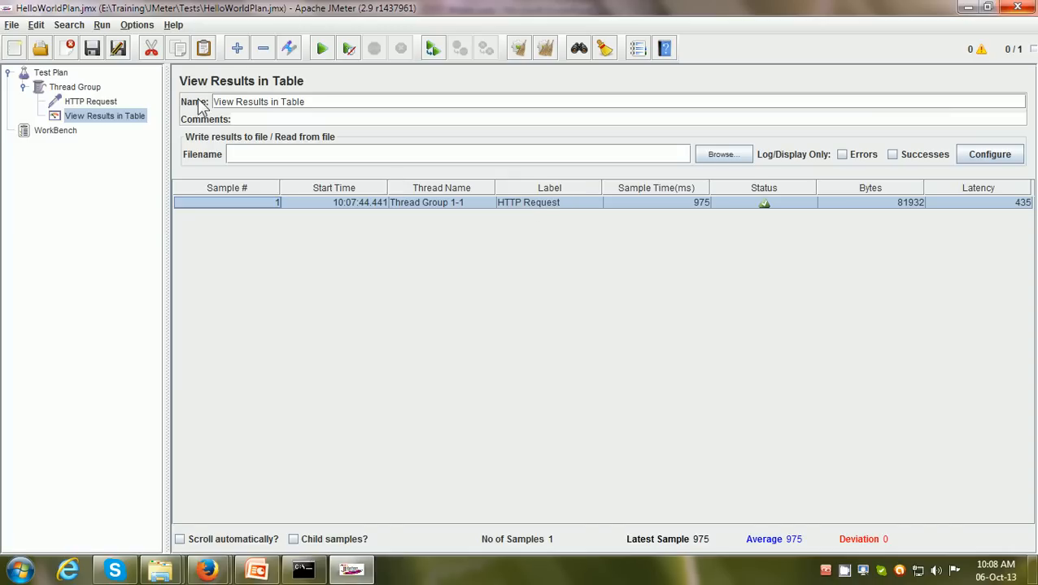
Compare the HTTP Request's name with the label shown for its sample in the results table
left_click(100, 104)
left_click_drag(303, 107, 192, 95)
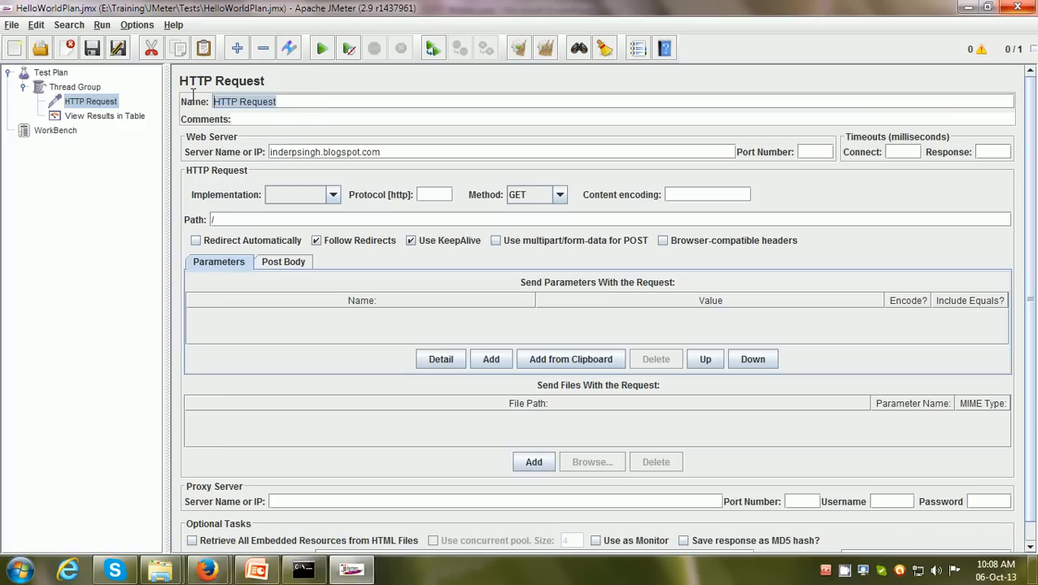
left_click(106, 116)
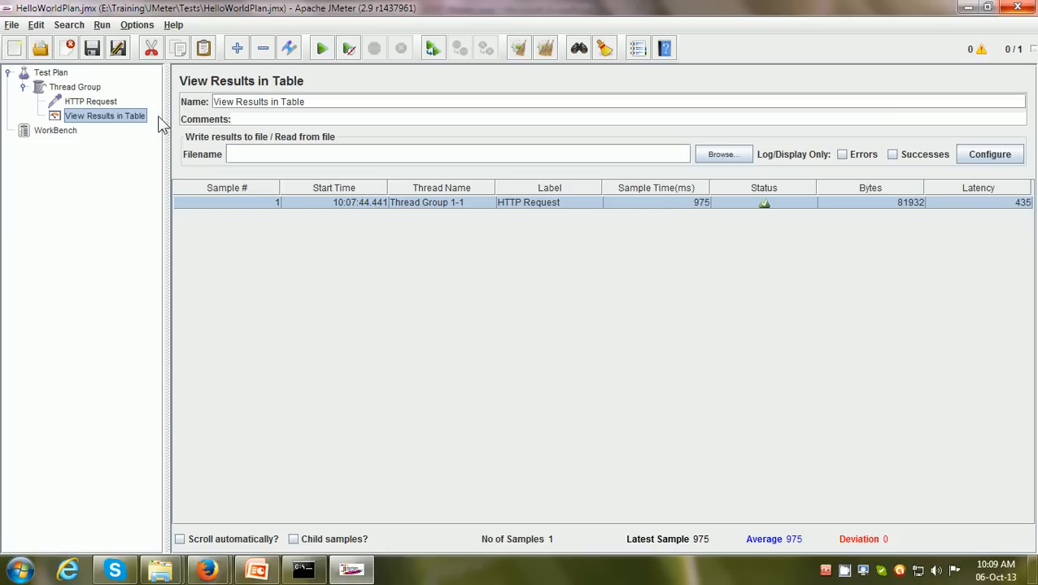
Rename the Thread Group as BlogUsers
left_click(87, 92)
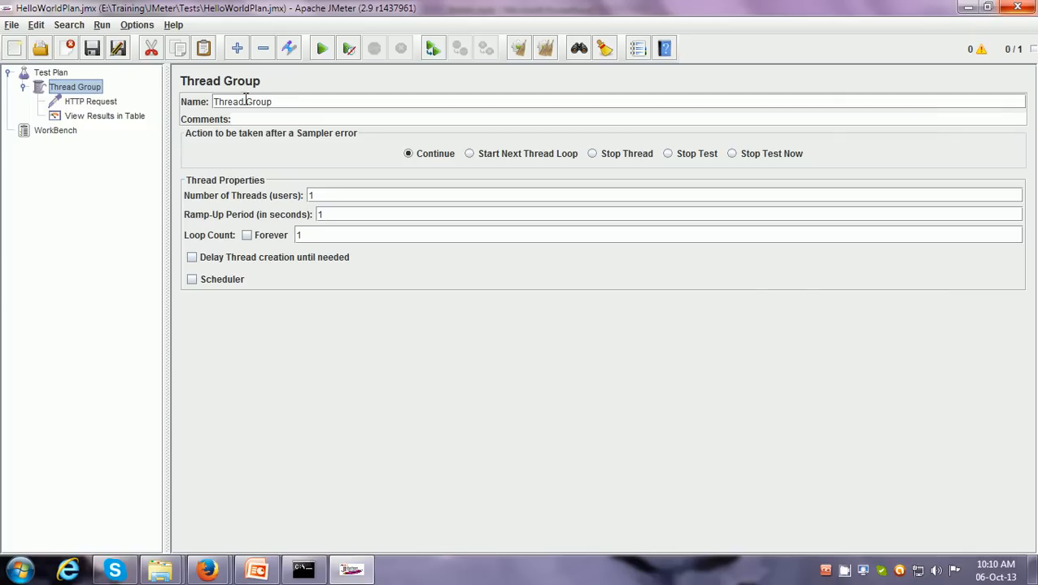
left_click_drag(285, 103, 175, 98)
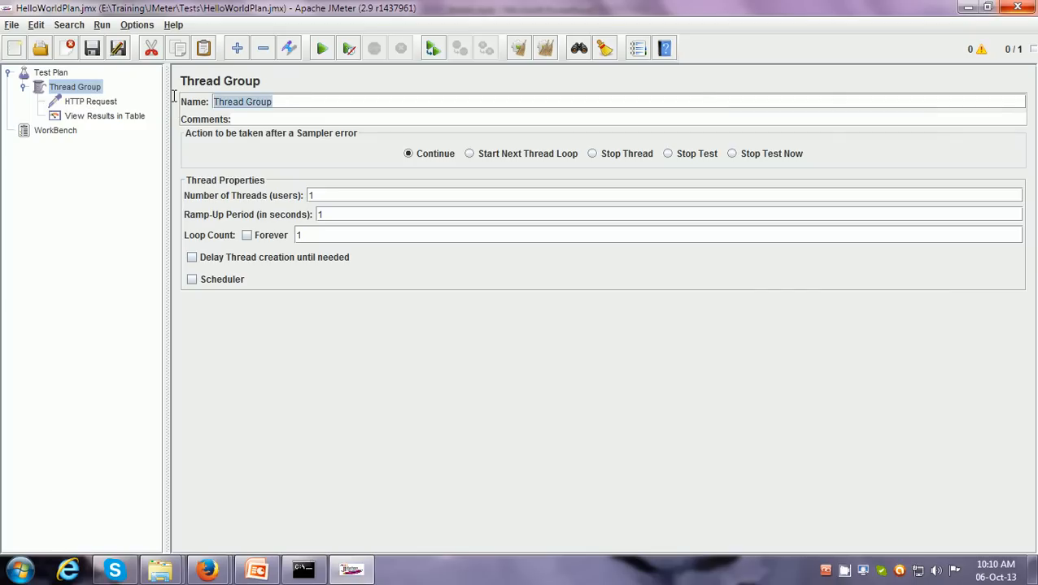
type("BlogUsers")
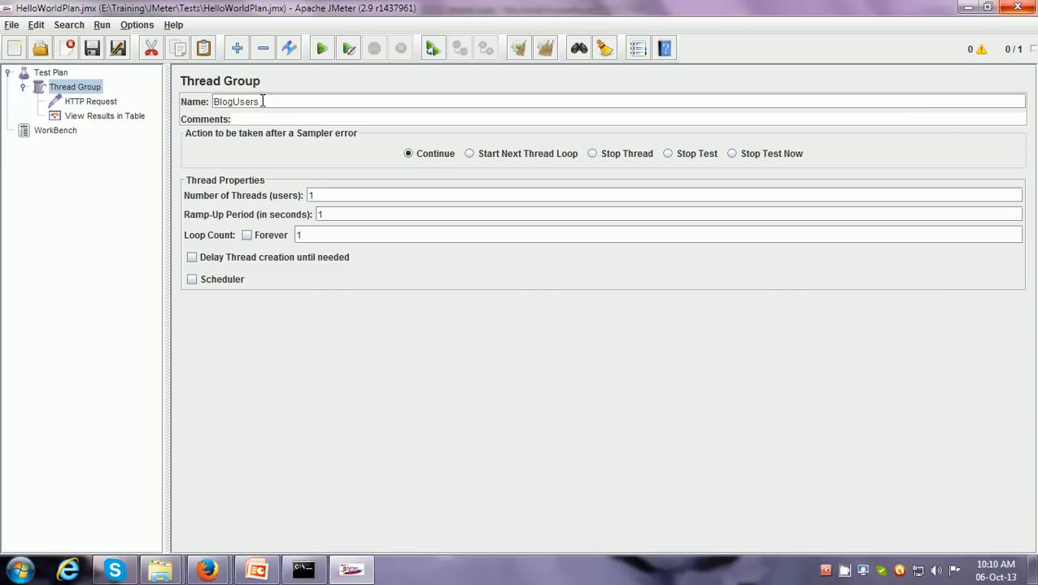
Rename the HTTP Request sampler as HomePage and return to the View Results in Table listener
left_click(92, 104)
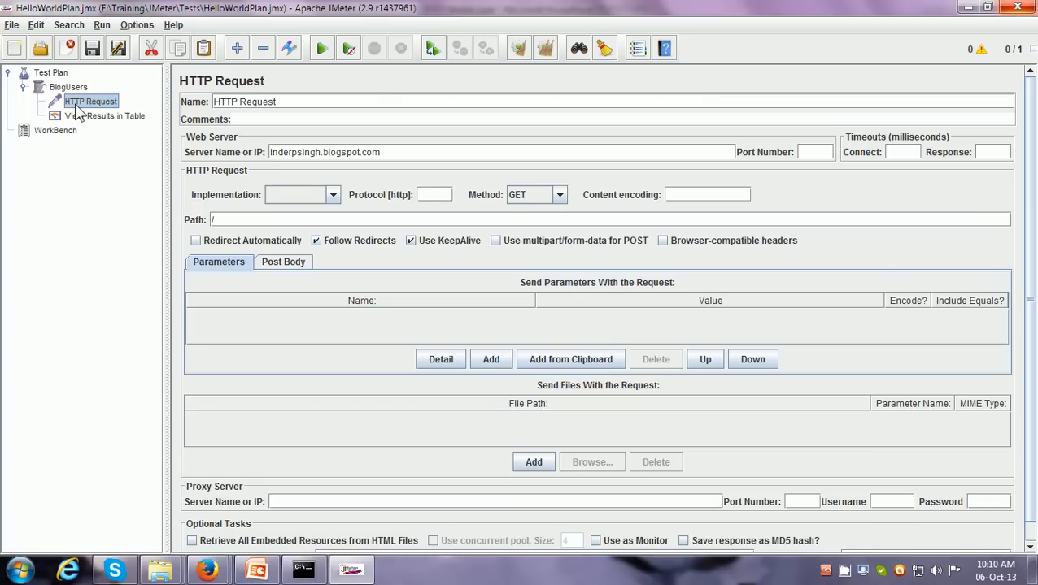
left_click(317, 102)
left_click_drag(392, 154, 261, 154)
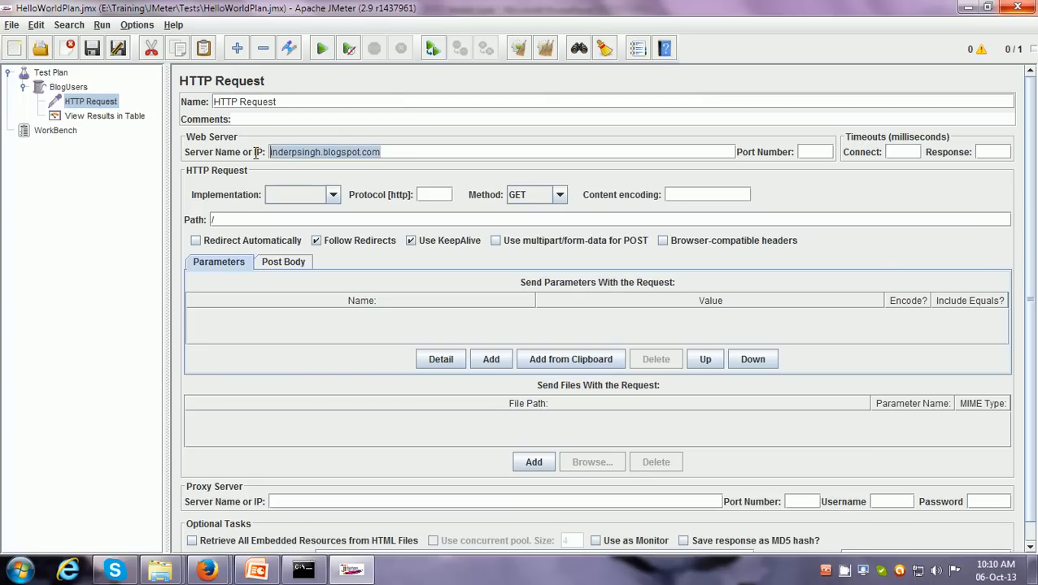
left_click(227, 221)
left_click_drag(302, 97, 140, 99)
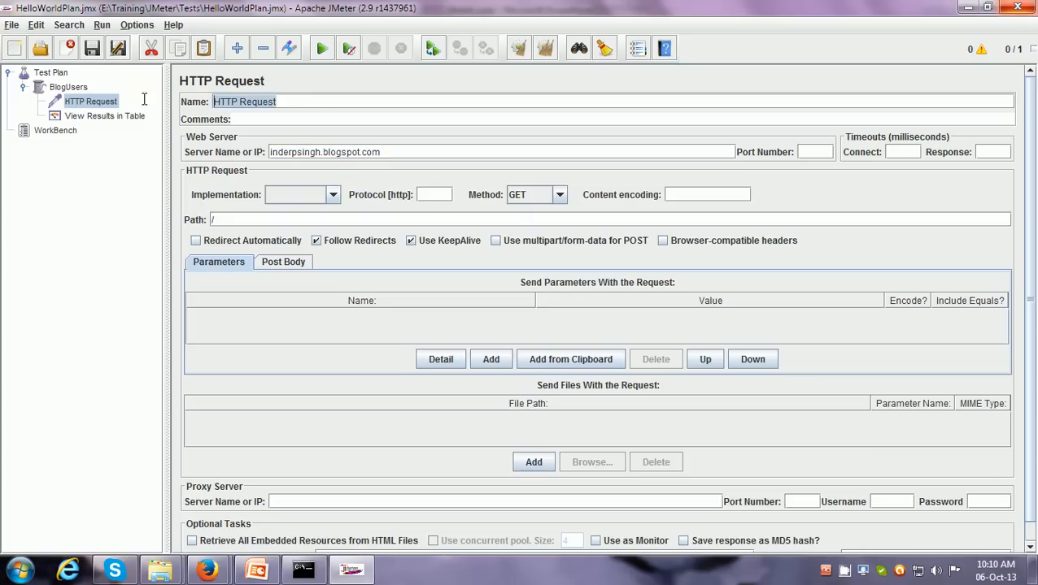
type("Homep")
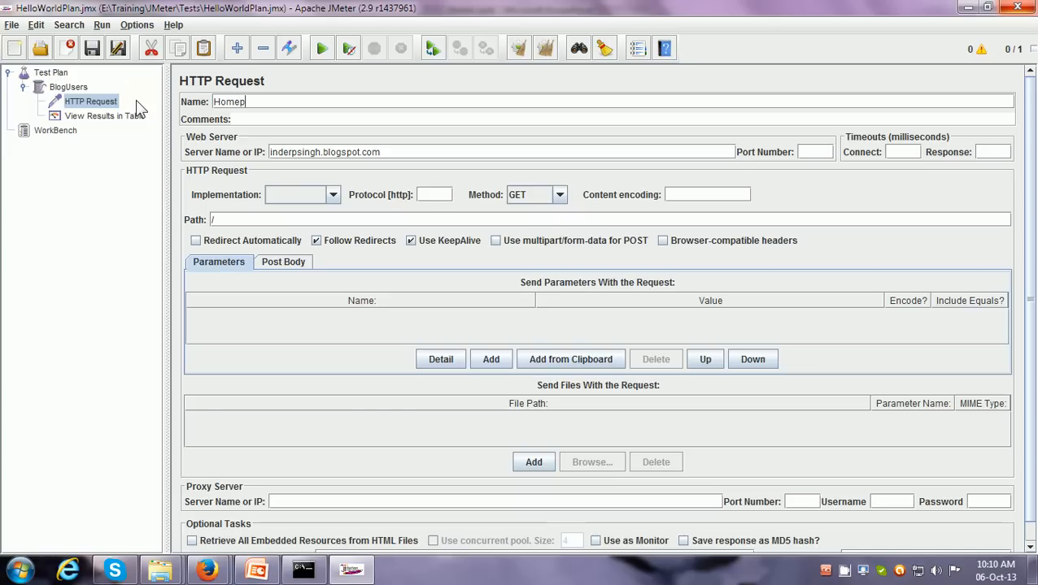
key("BackSpace")
type("Page")
left_click(133, 119)
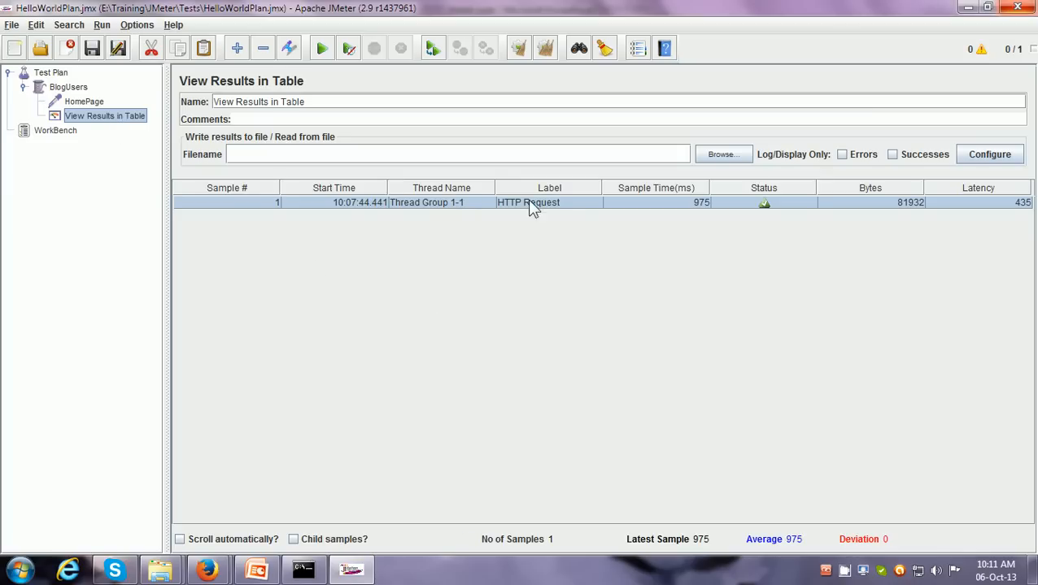
Clear all results, run the Test Plan with the renamed elements and select its sample by thread name
left_click(545, 48)
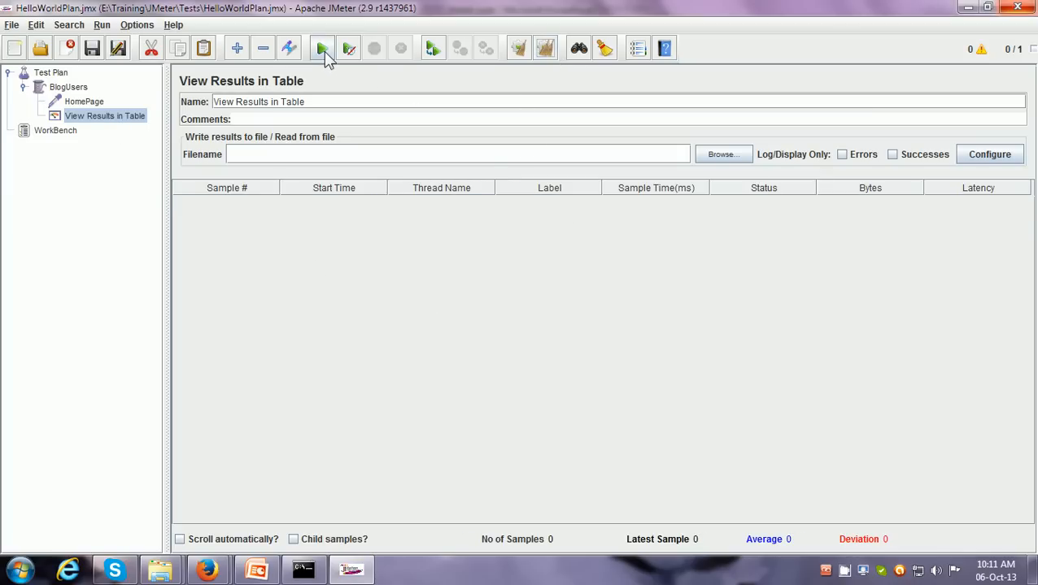
left_click(322, 48)
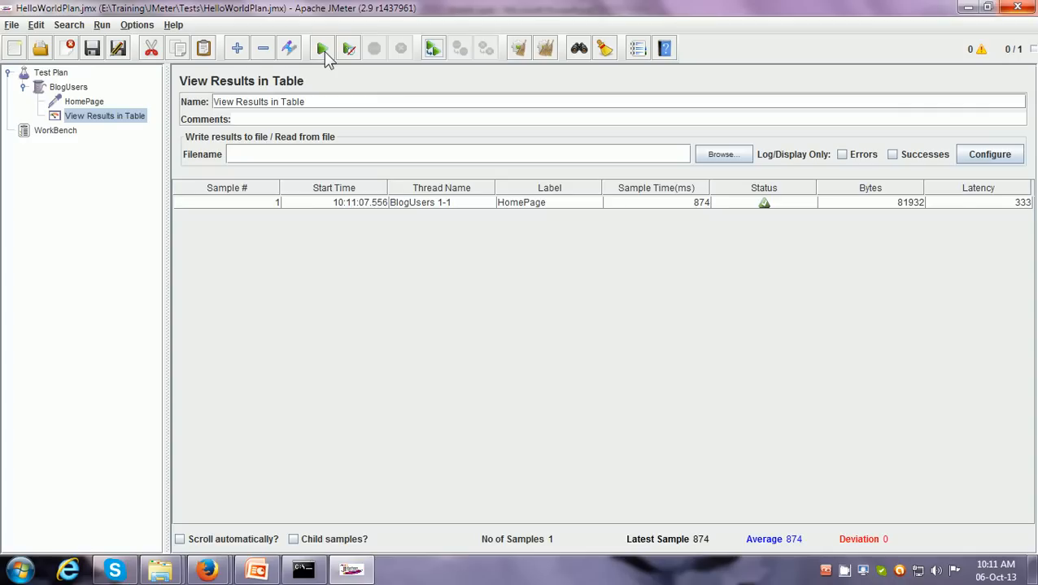
left_click(404, 209)
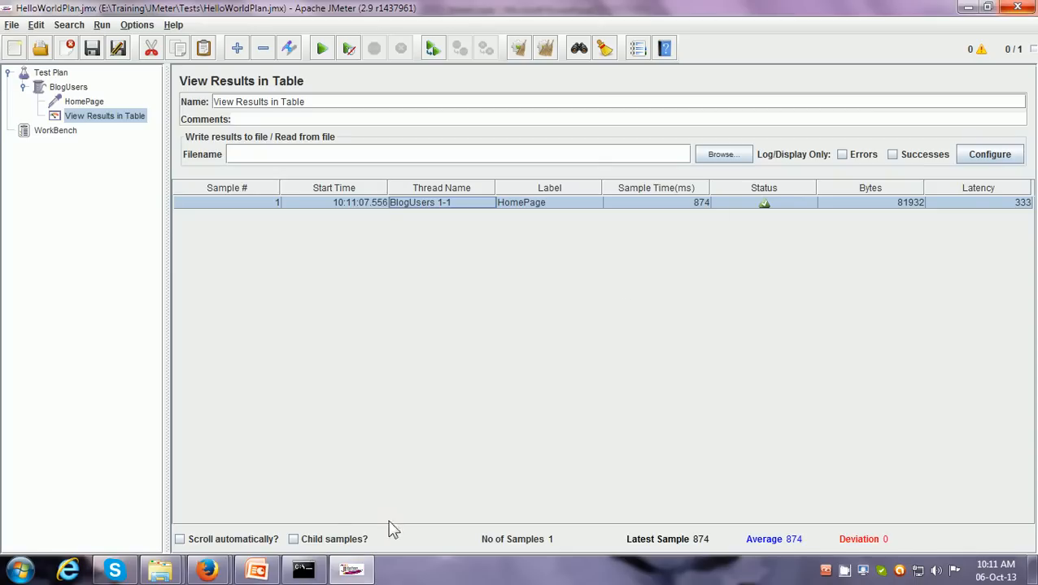
Switch to the AnyMeeting session in Firefox, dismiss the network connection tips and send "clear?" to everyone in the chat
mouse_move(222, 574)
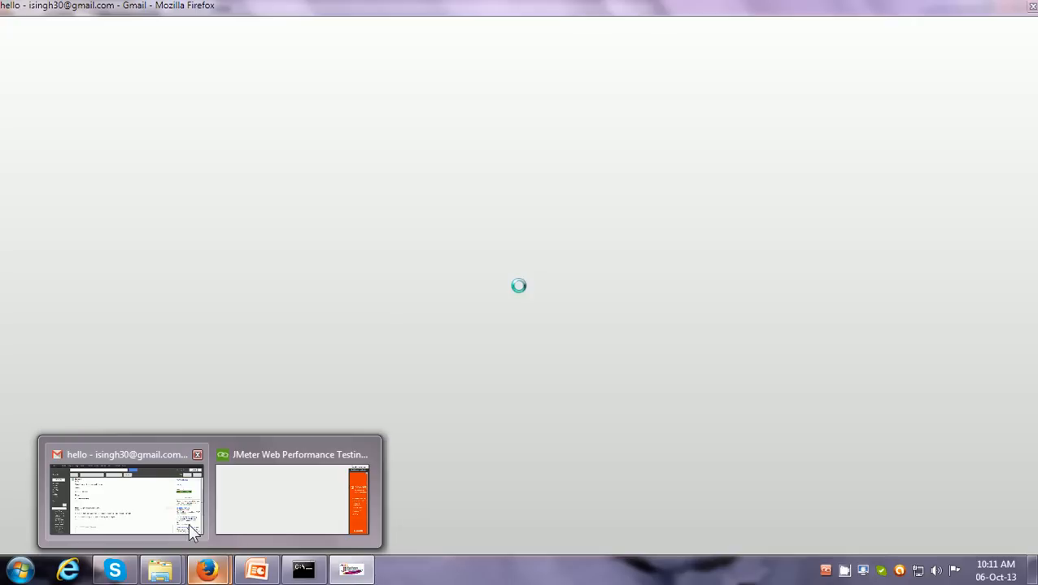
left_click(188, 524)
left_click(261, 521)
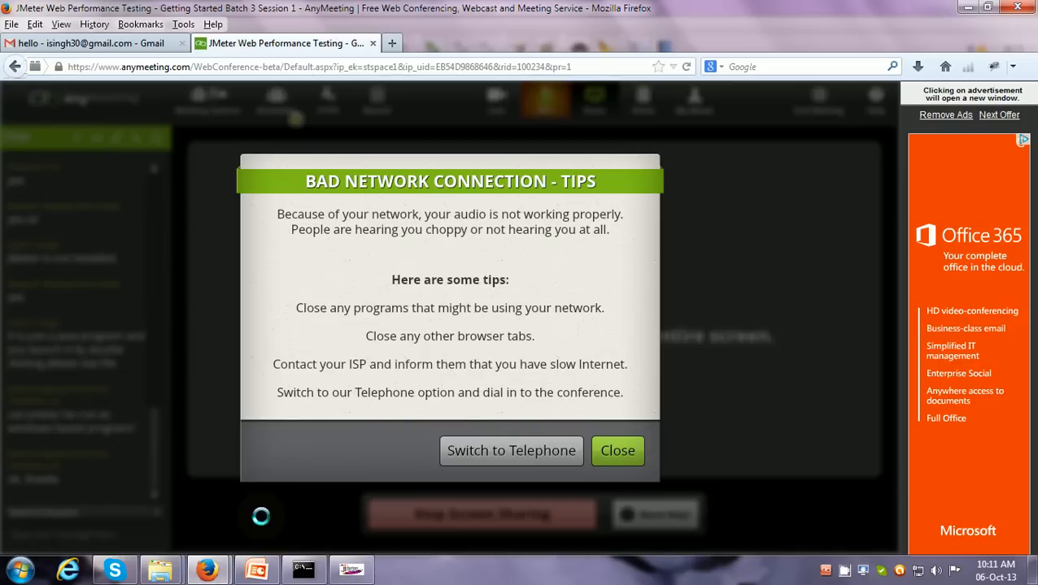
left_click(614, 449)
left_click(149, 529)
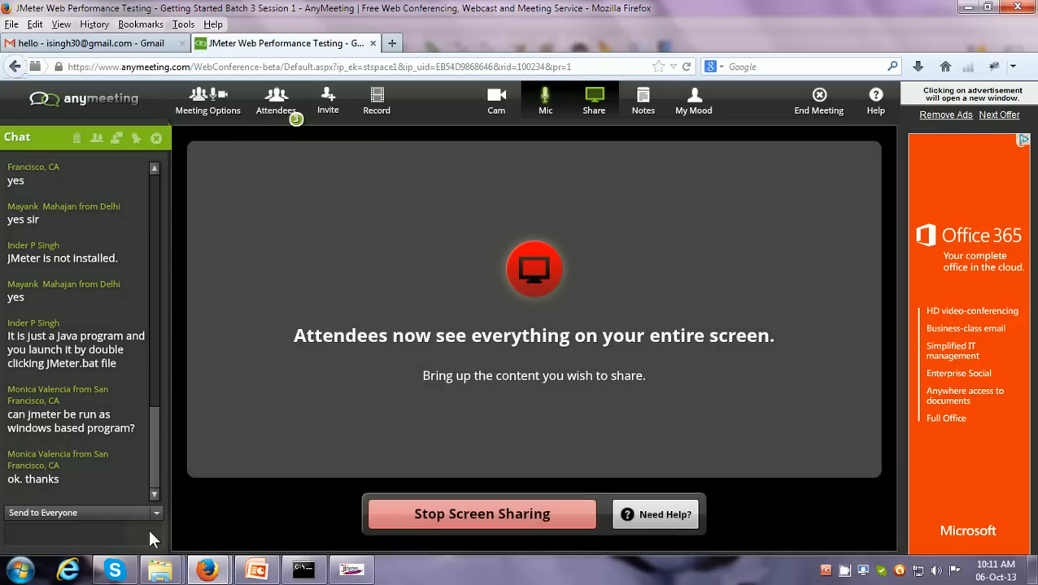
type("clear?")
key("Return")
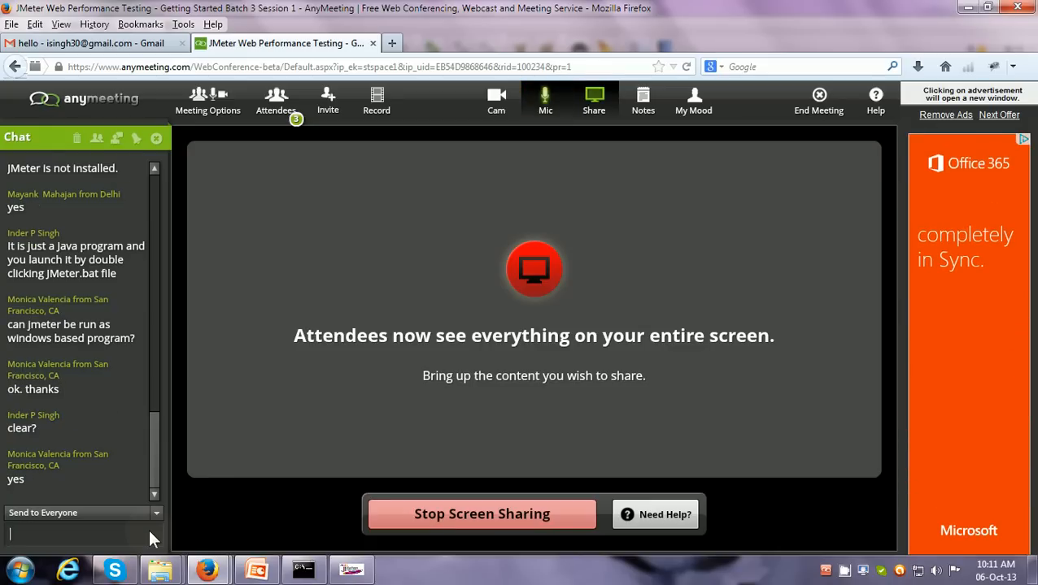
left_click(149, 533)
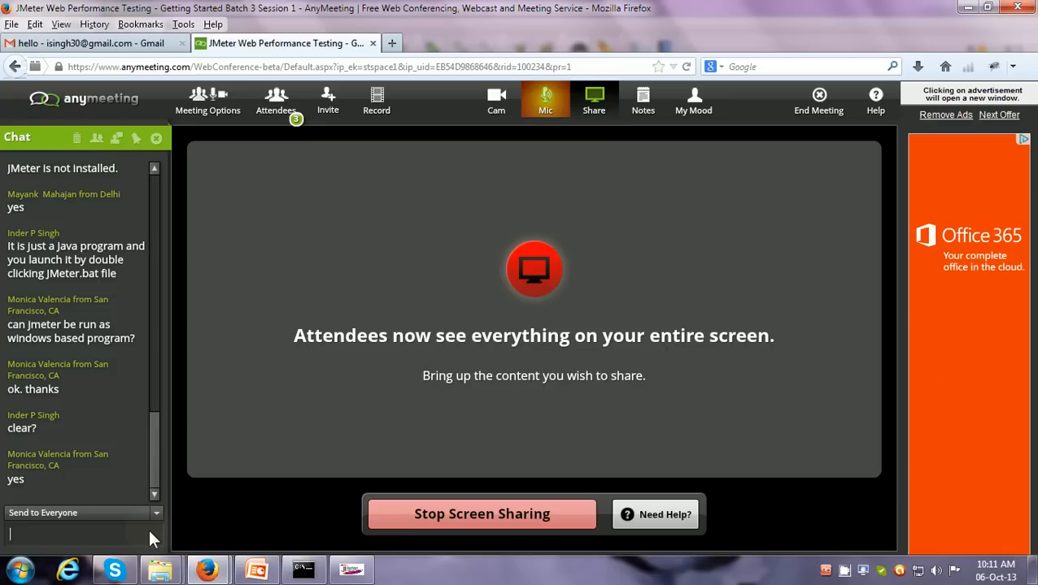
Switch back to JMeter and set the BlogUsers Thread Group's loop count to 5
left_click(346, 571)
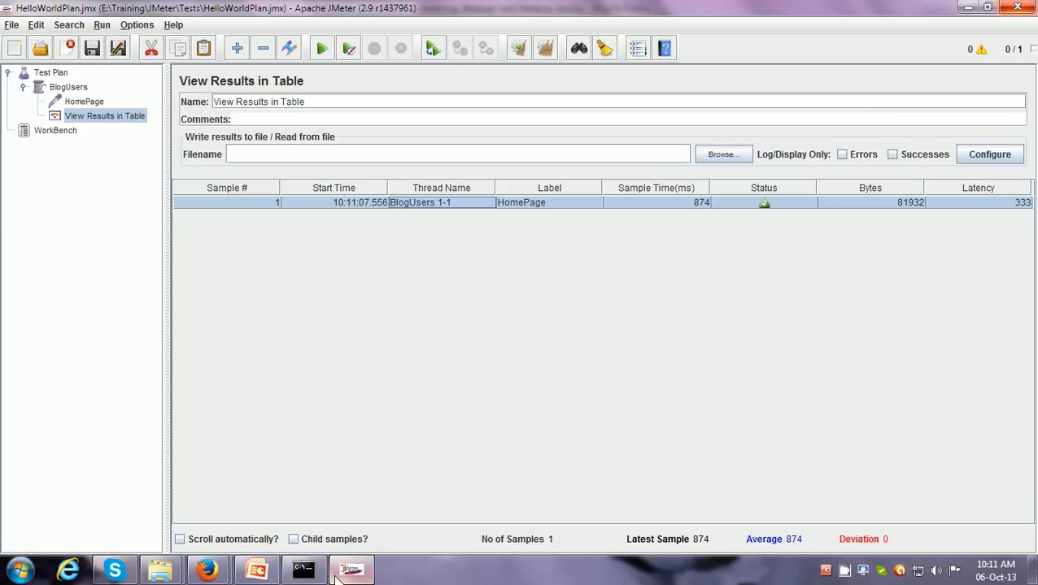
left_click(78, 88)
double_click(311, 195)
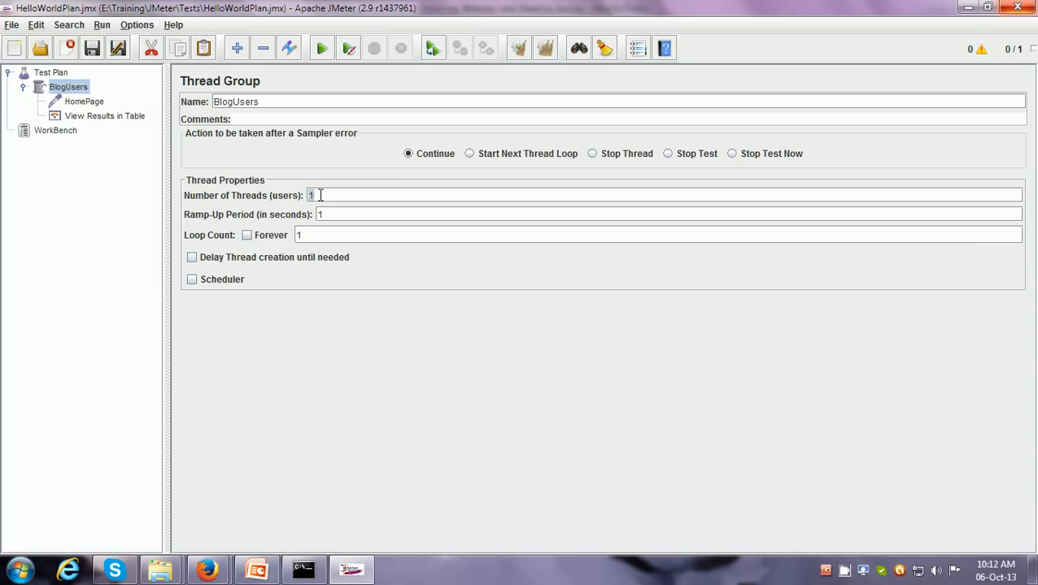
double_click(298, 235)
type("5")
Clear all results, recheck BlogUsers' thread and loop settings, and run the Test Plan from the View Results in Table listener
left_click(118, 119)
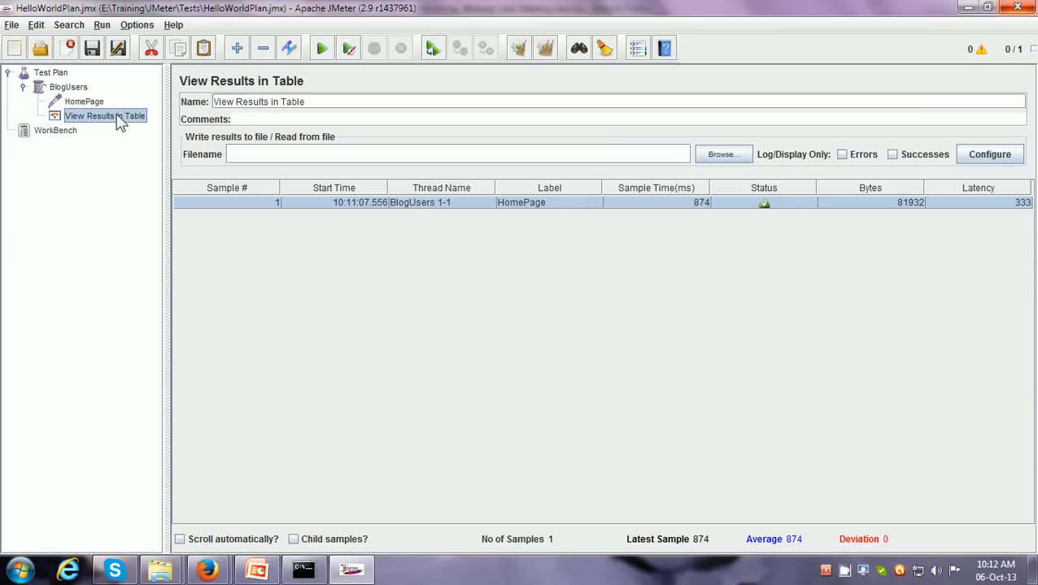
left_click(546, 51)
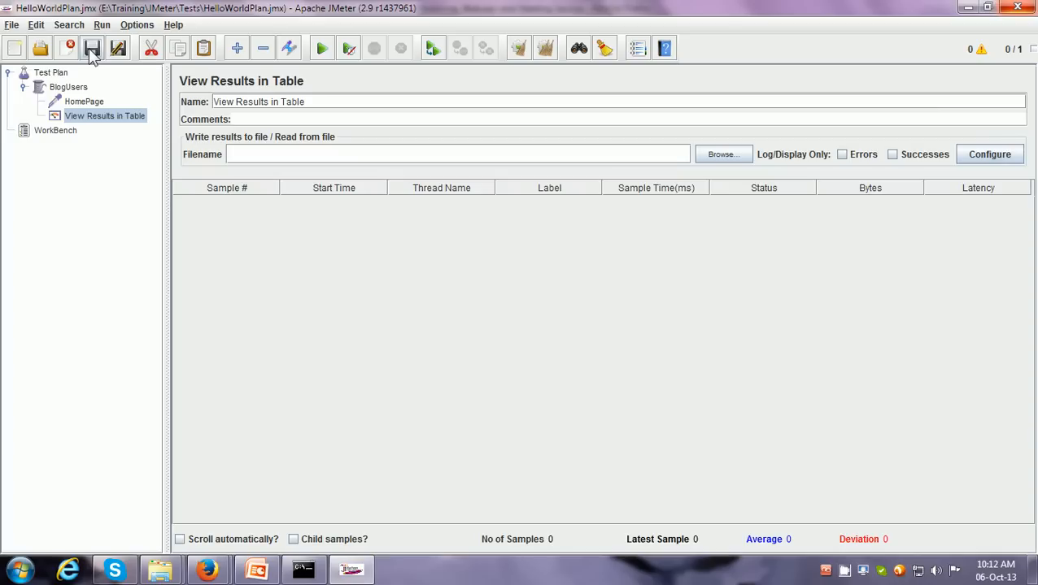
left_click(83, 88)
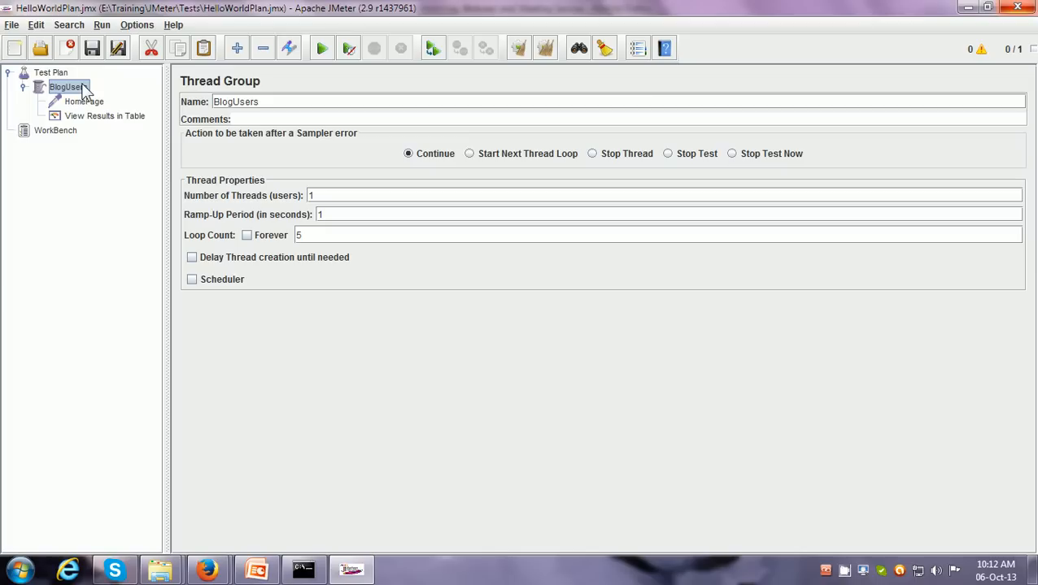
double_click(312, 196)
double_click(298, 235)
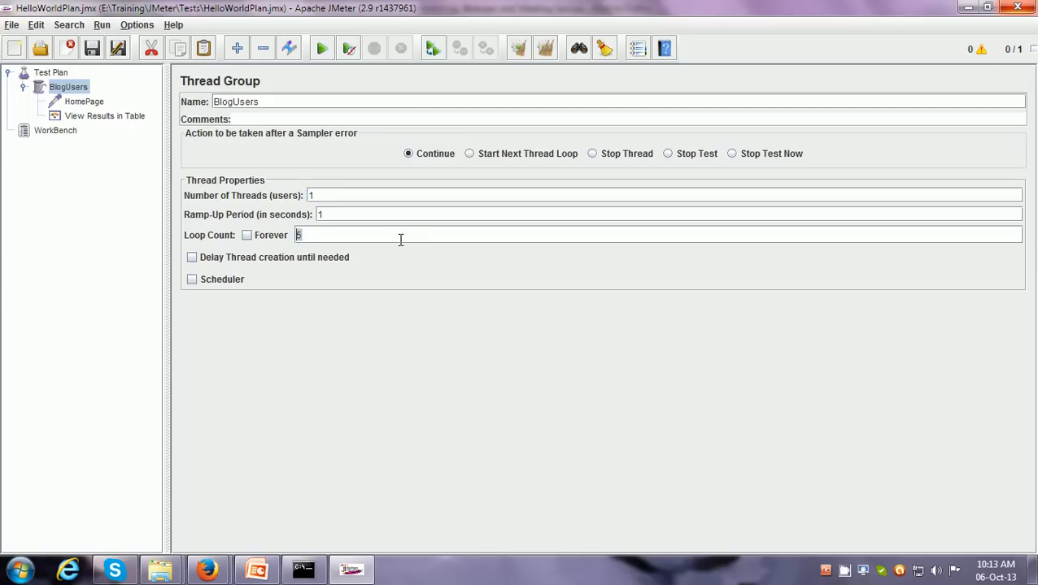
left_click(79, 118)
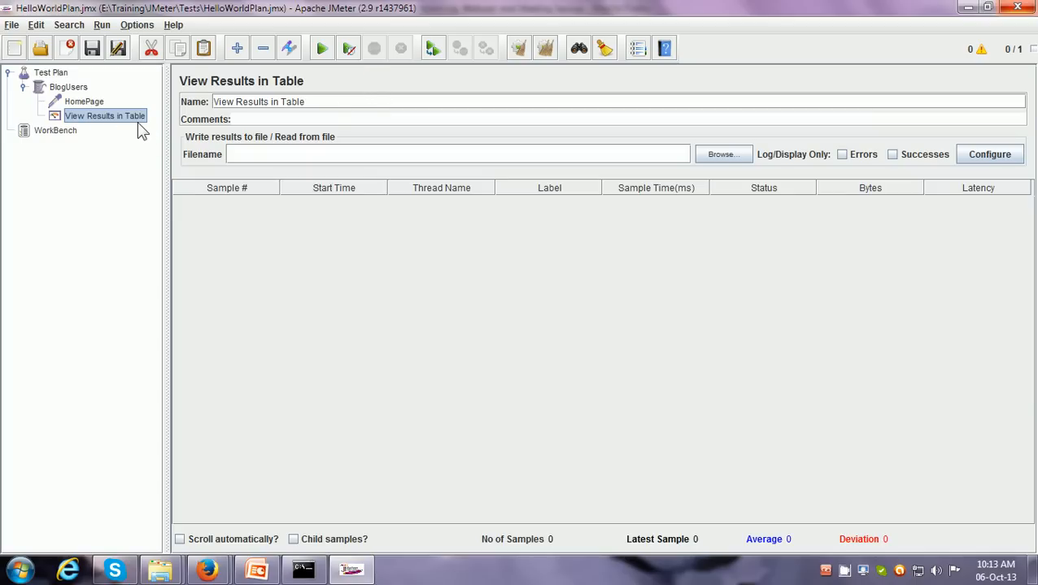
left_click(323, 52)
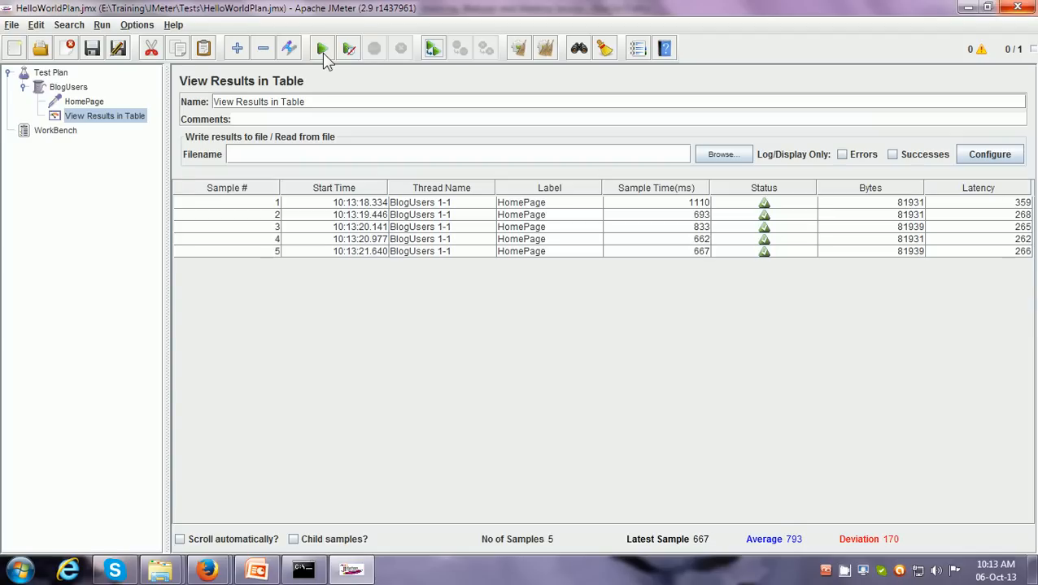
Examine the sample times of all the HomePage samples in the results table, row by row and as a whole
left_click(688, 207)
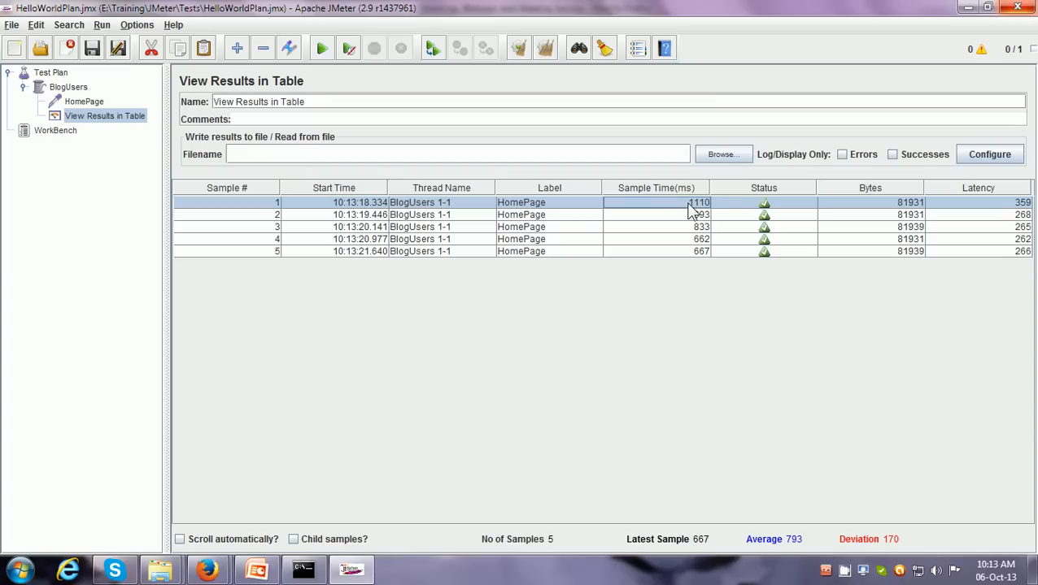
left_click(690, 216)
left_click(689, 228)
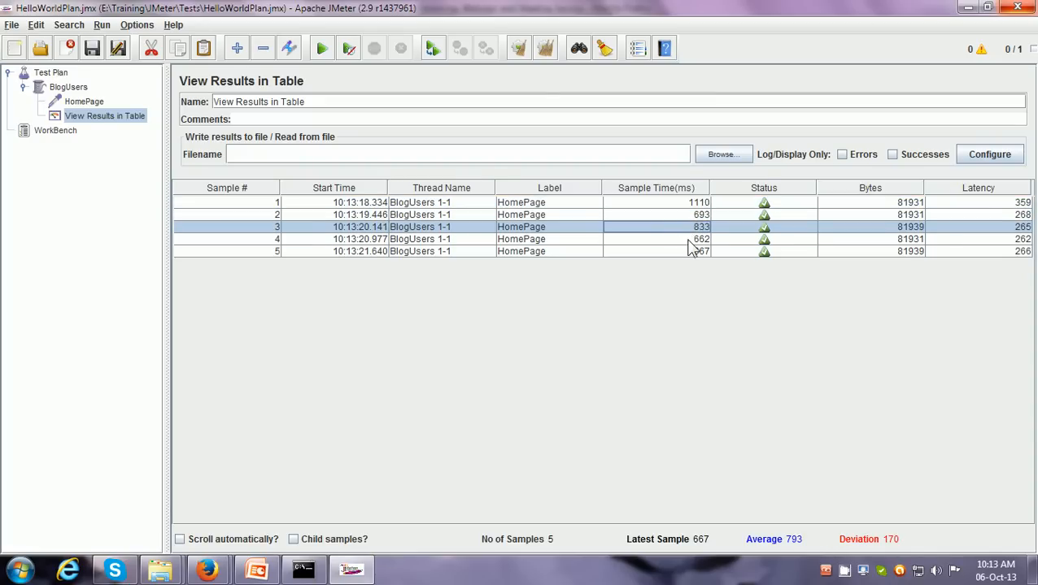
left_click(688, 241)
left_click(688, 252)
left_click(694, 204)
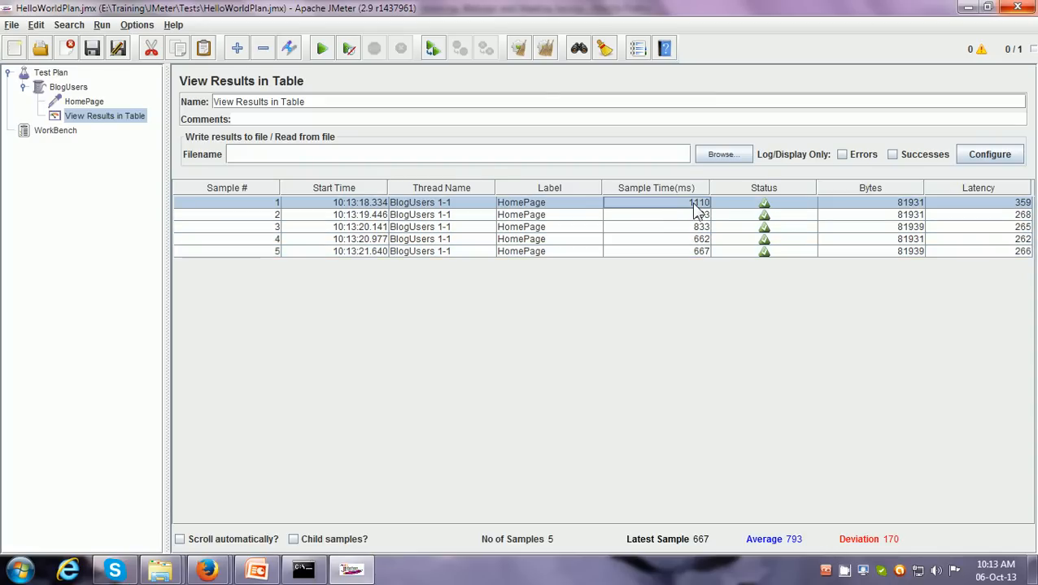
left_click(695, 216)
left_click(695, 228)
left_click(695, 242)
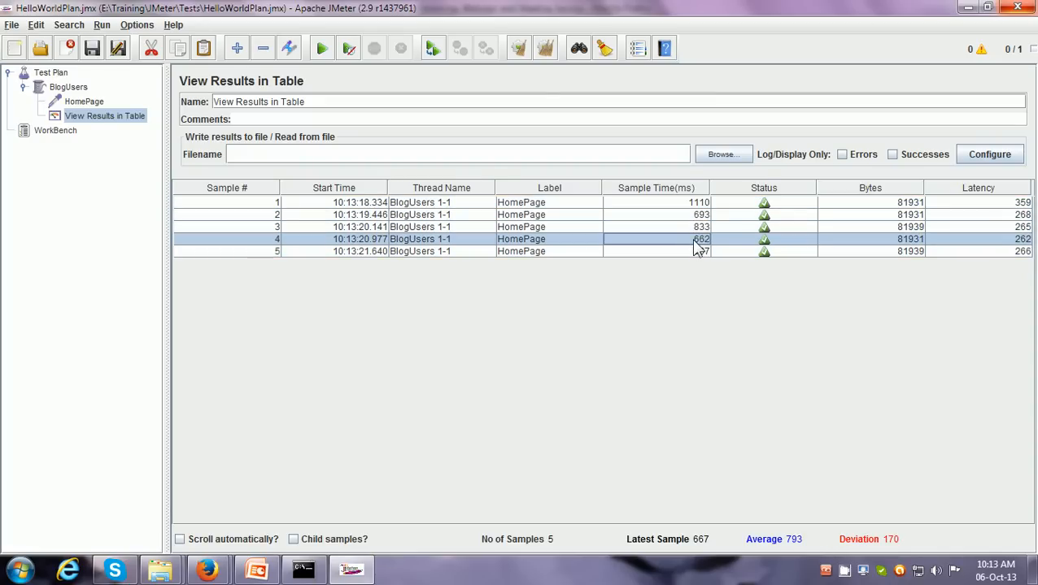
left_click(698, 205)
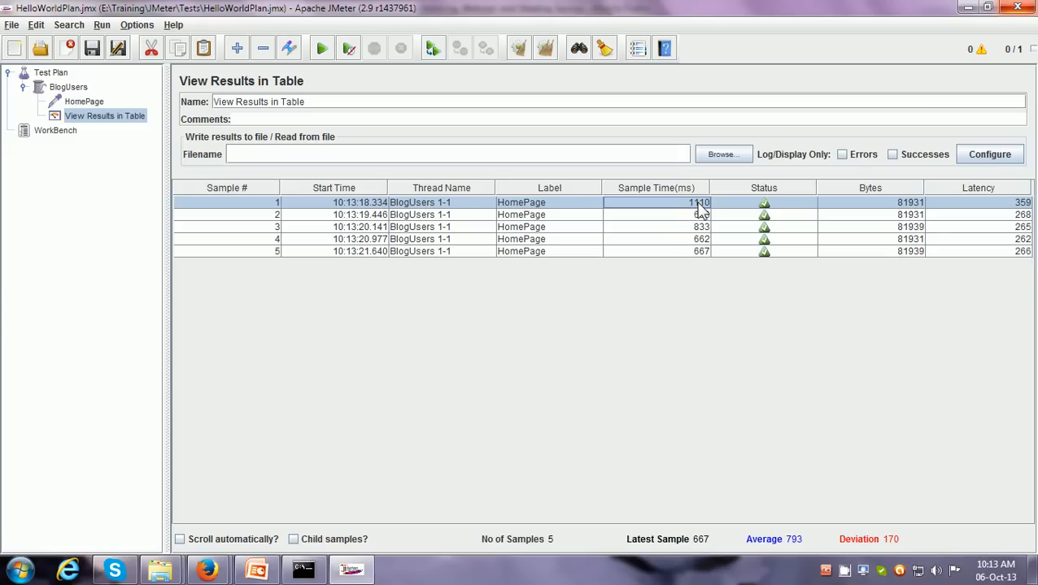
key("shift+Down")
key("shift+Down")
key("shift+Down")
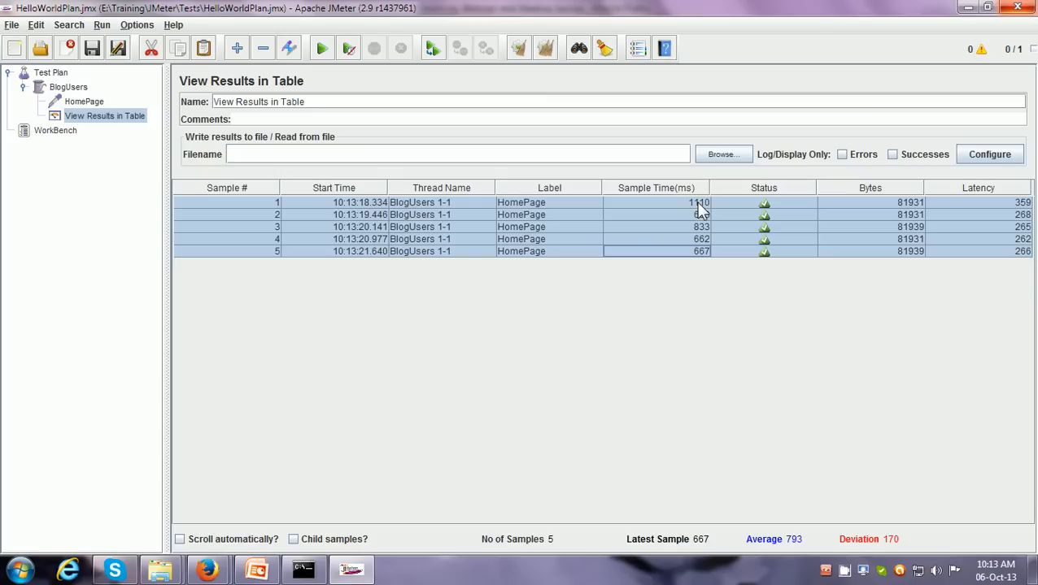
left_click(697, 203)
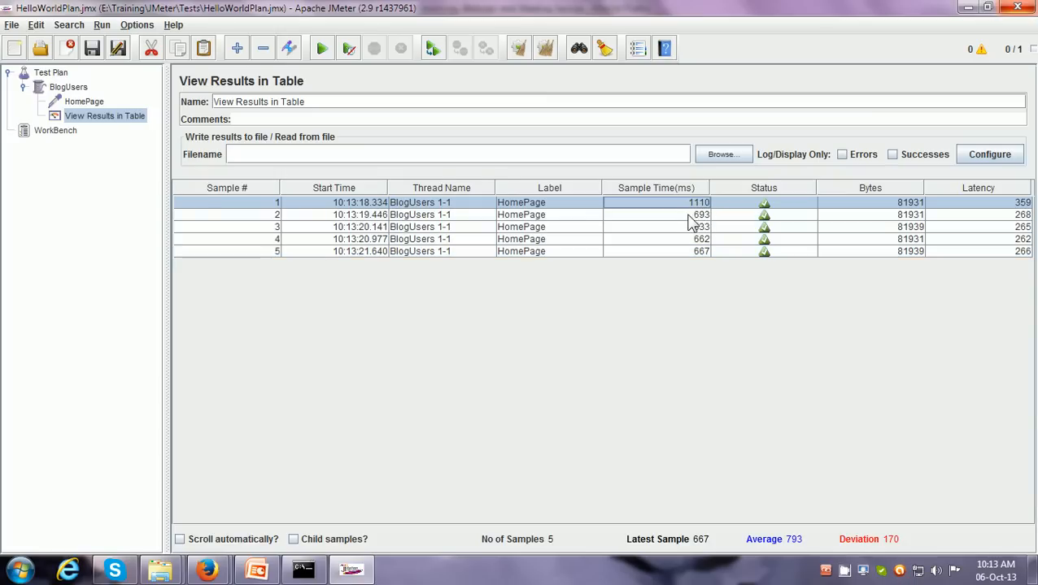
left_click(685, 217)
left_click(683, 229)
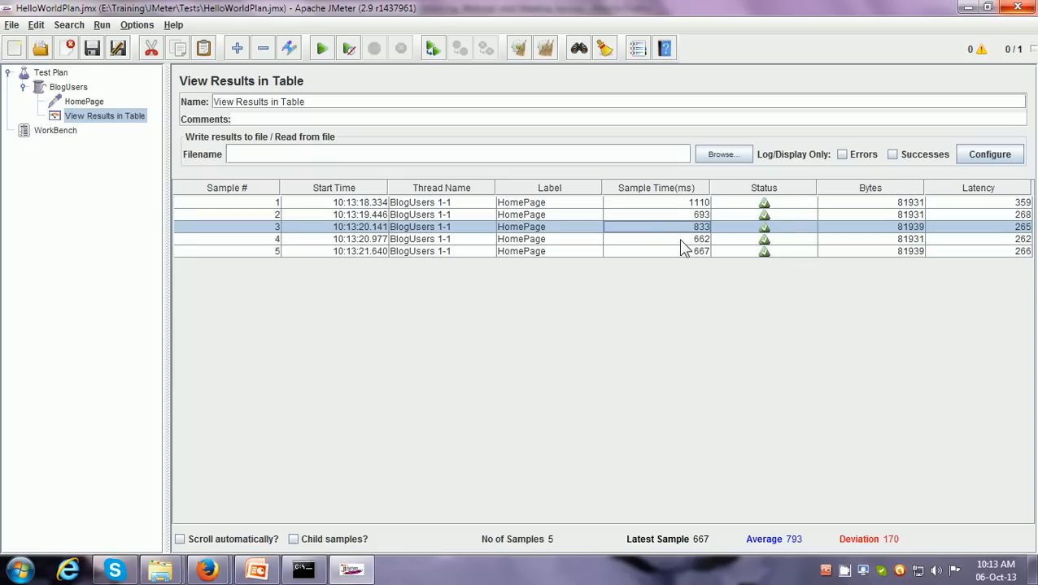
left_click(679, 238)
left_click(676, 251)
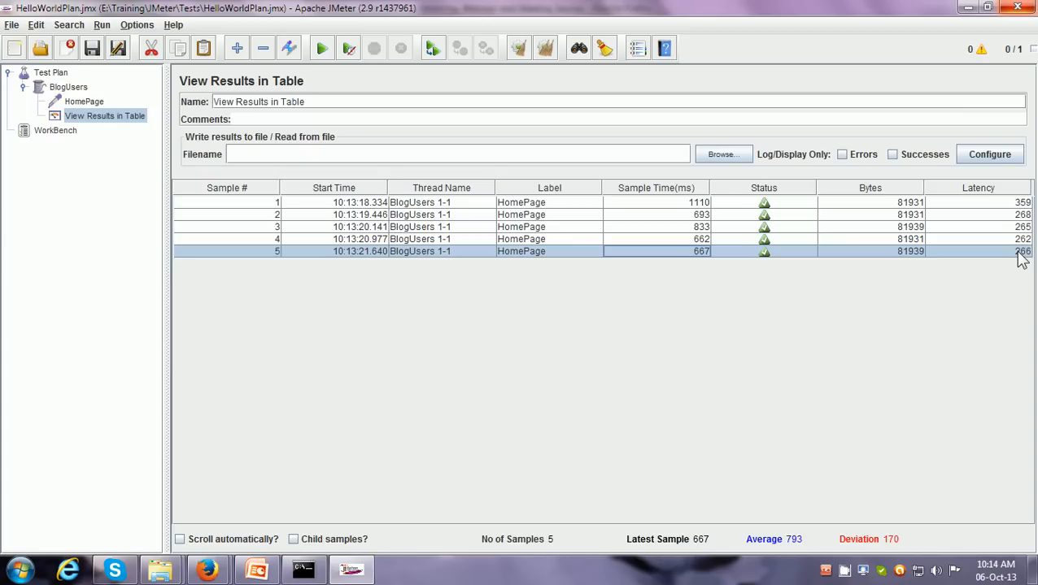
Set the BlogUsers Thread Group to 2 threads and a loop count of 3
left_click(70, 87)
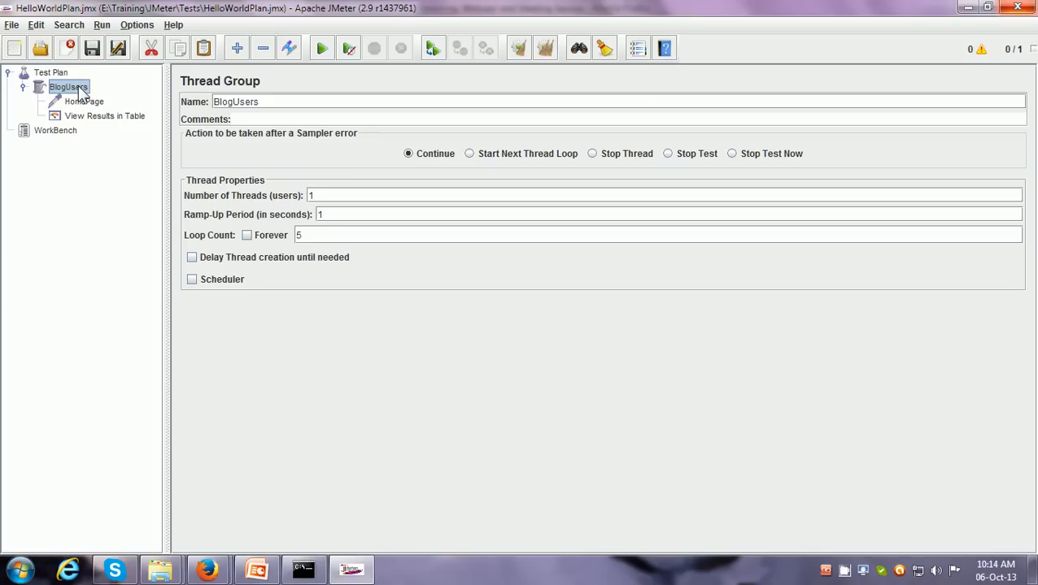
left_click(312, 196)
double_click(309, 196)
type("2")
double_click(296, 236)
type("3")
Return to the View Results in Table listener, clear all results and run the Test Plan
left_click(130, 118)
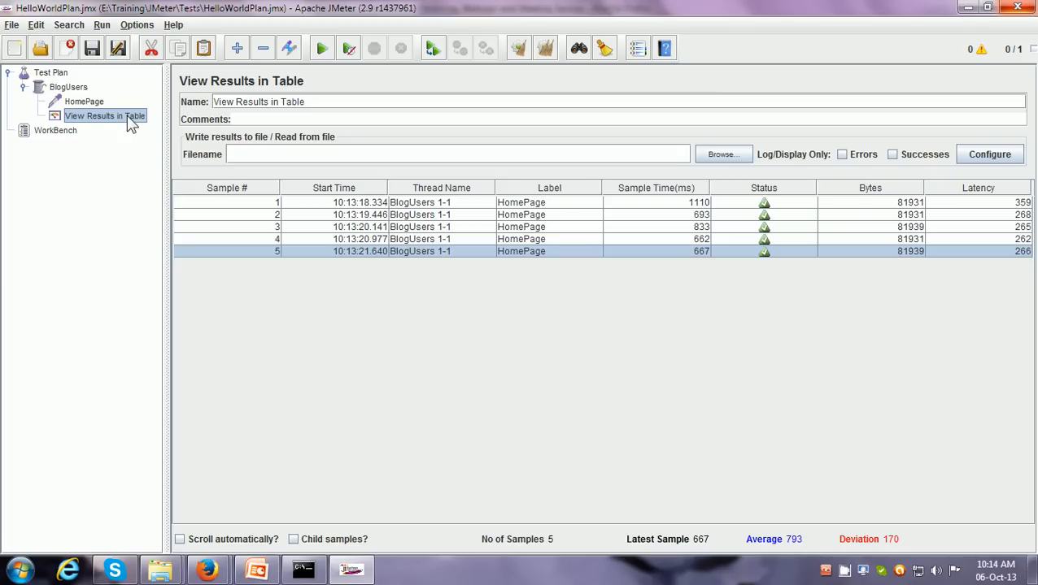
left_click(545, 51)
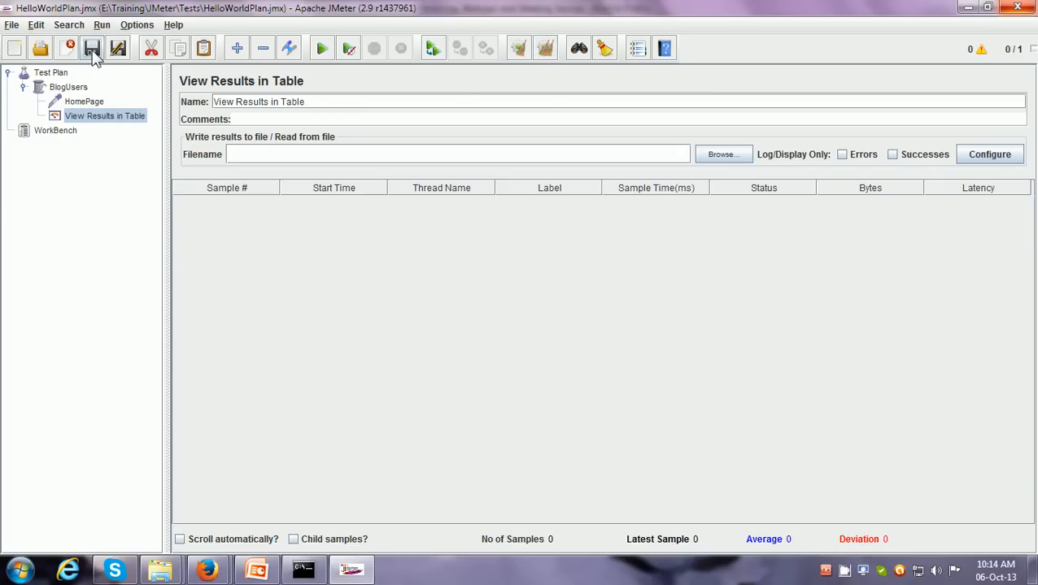
left_click(323, 51)
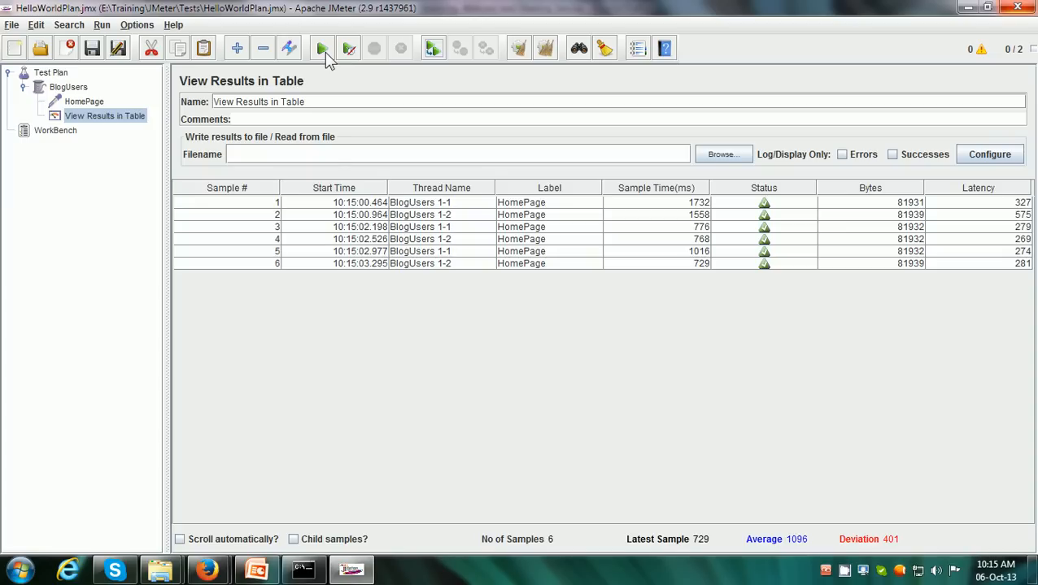
Highlight the samples of thread BlogUsers 1-1 and those of BlogUsers 1-2 to compare each user's requests
left_click(459, 207)
left_click(456, 228, "shift")
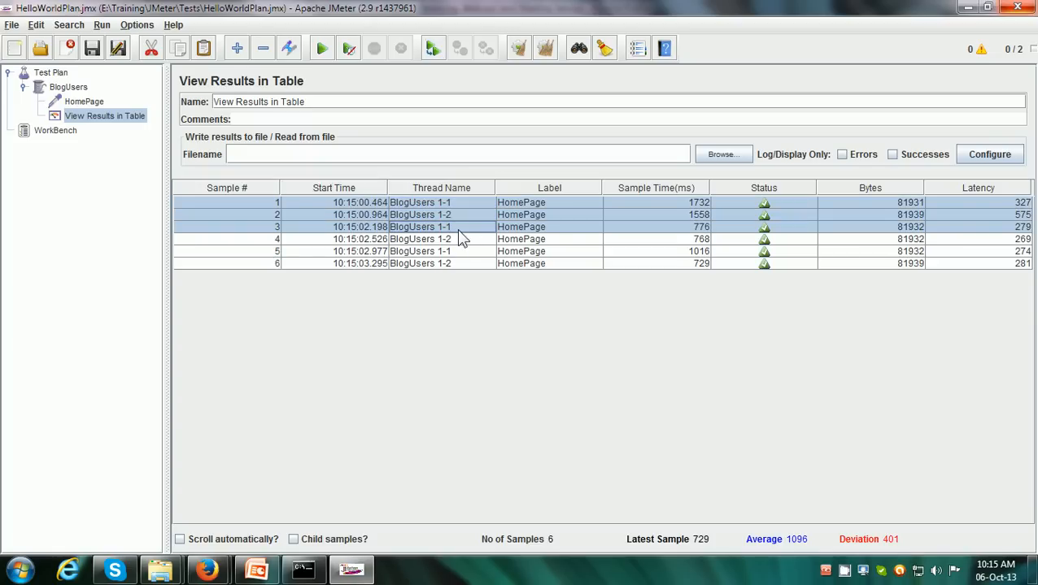
left_click(458, 201)
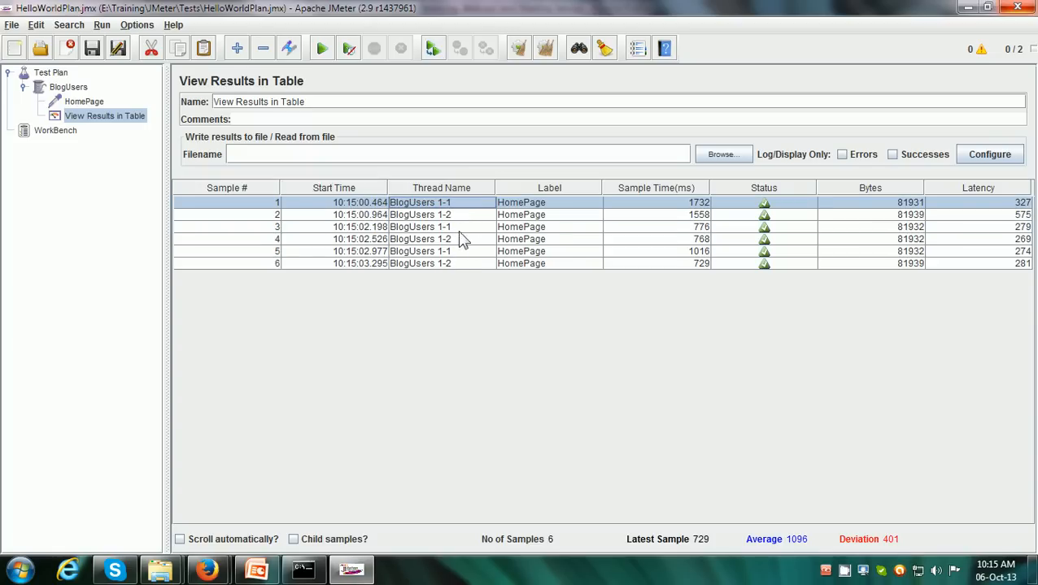
left_click(460, 228, "ctrl")
left_click(459, 253, "ctrl")
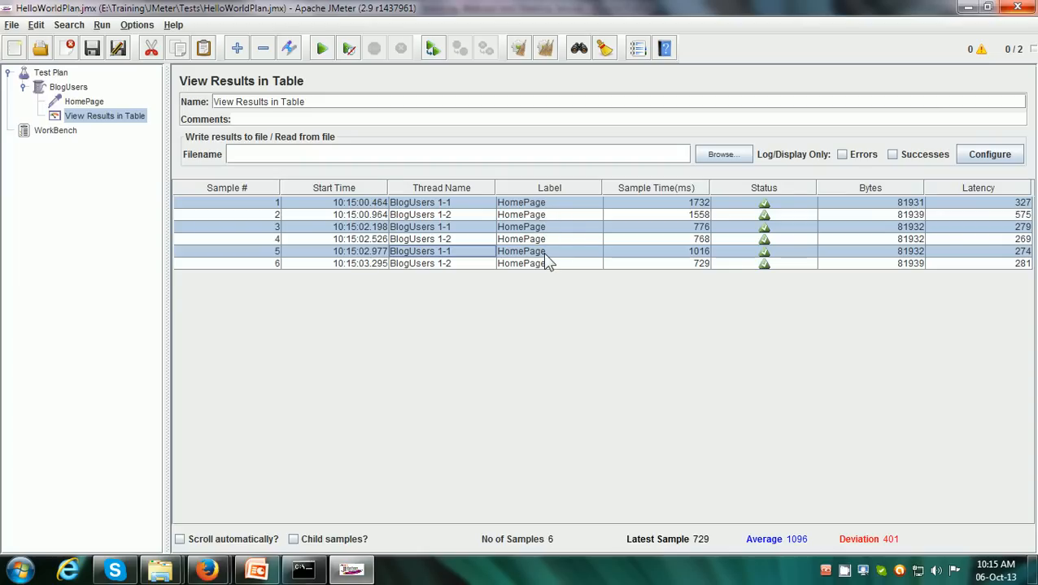
left_click(468, 217)
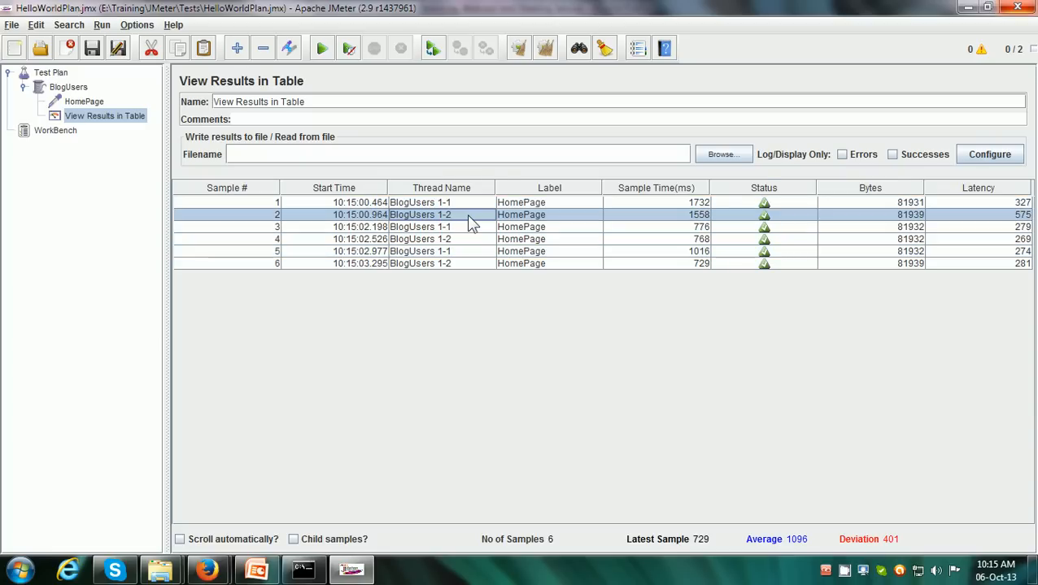
left_click(462, 239, "ctrl")
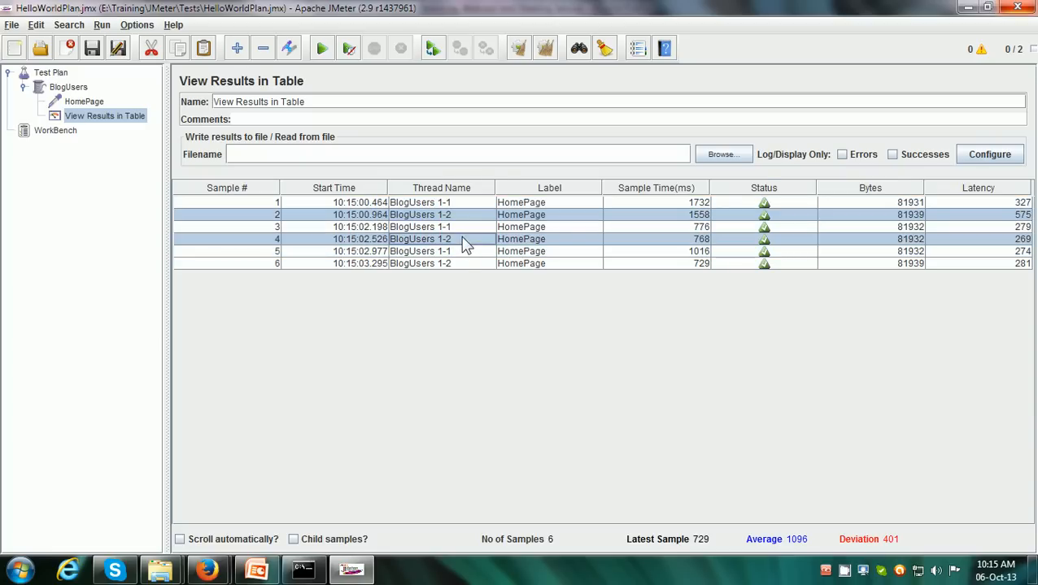
left_click(461, 263, "ctrl")
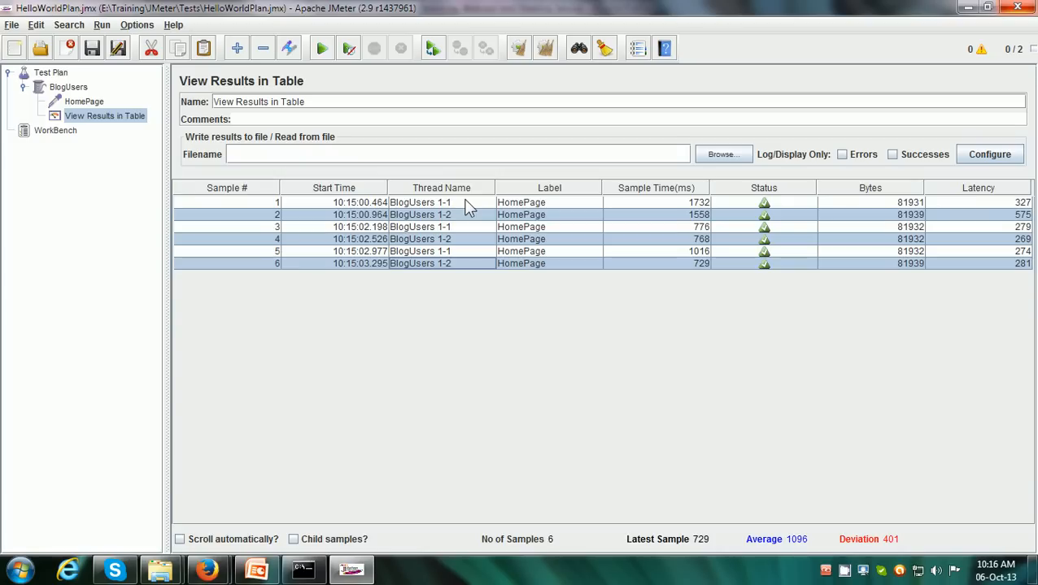
Set the BlogUsers Thread Group's number of threads to 5
left_click(69, 87)
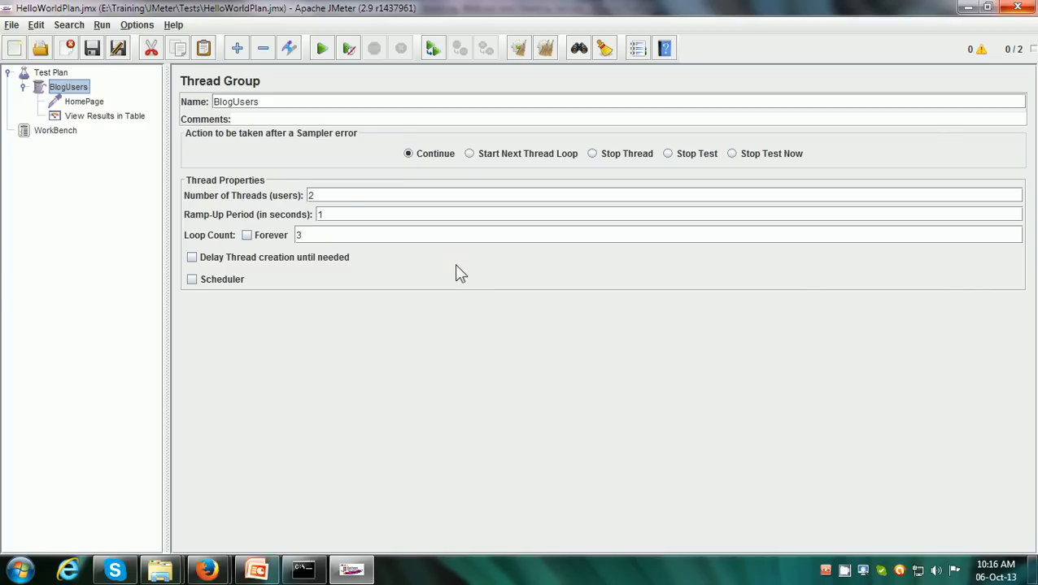
left_click_drag(341, 195, 309, 195)
type("5")
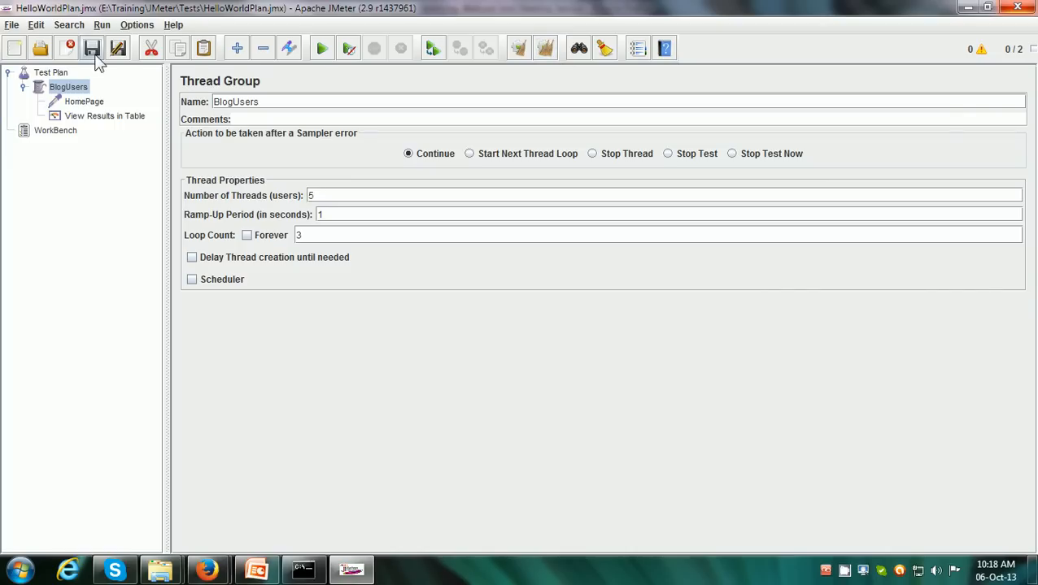
Run the Test Plan and show its samples in the View Results in Table listener
left_click(322, 48)
left_click(105, 118)
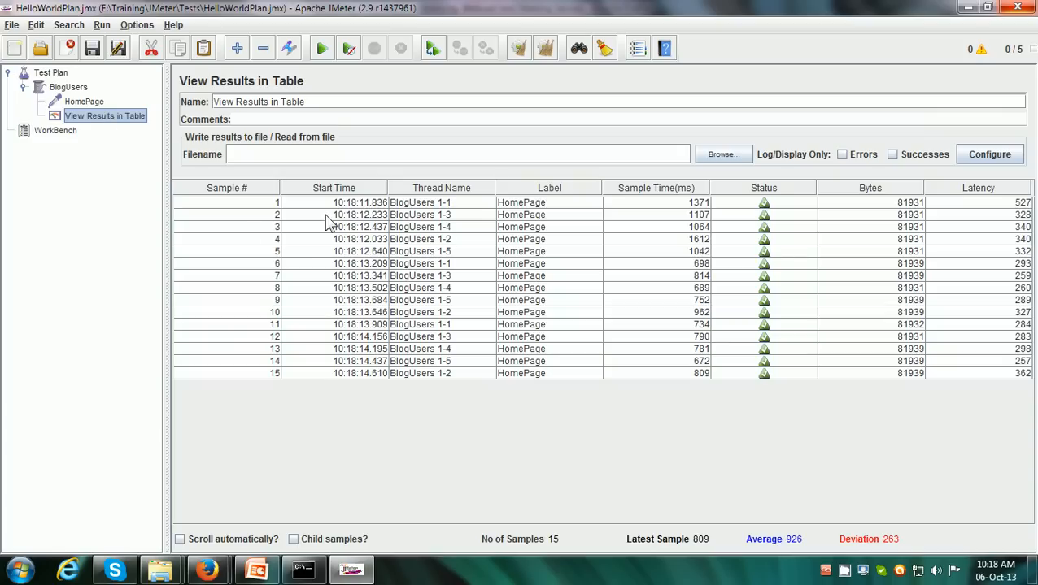
Check the BlogUsers Thread Group's number of threads and loop count against the samples in the results table
left_click(74, 91)
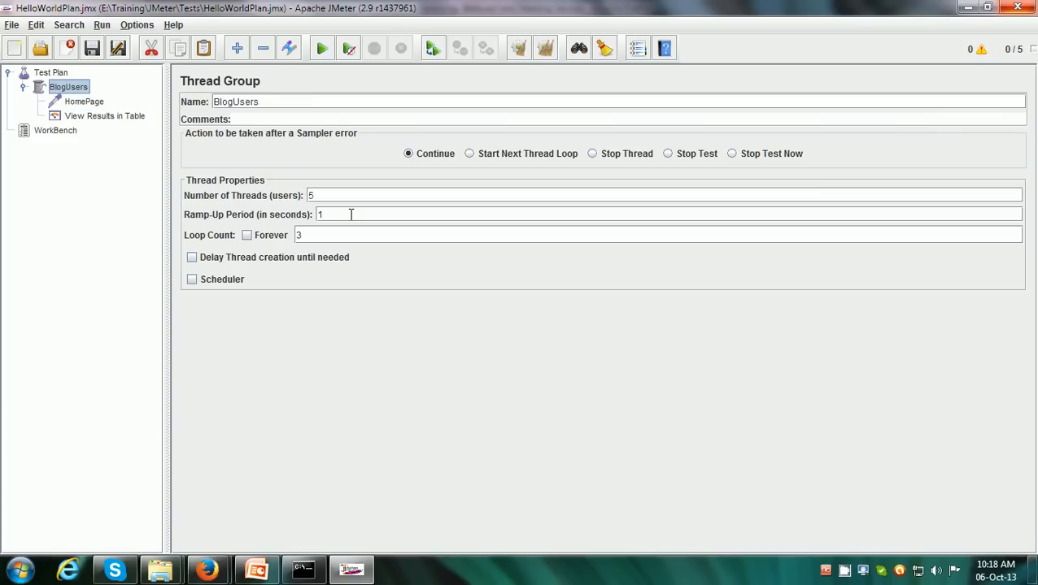
double_click(309, 196)
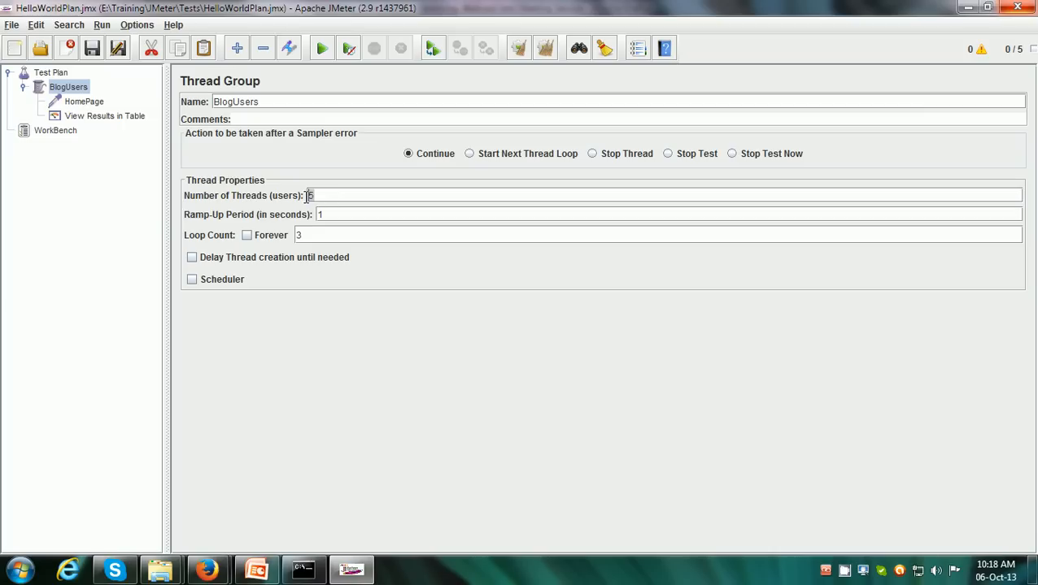
double_click(303, 235)
left_click(320, 195)
double_click(299, 235)
left_click(100, 118)
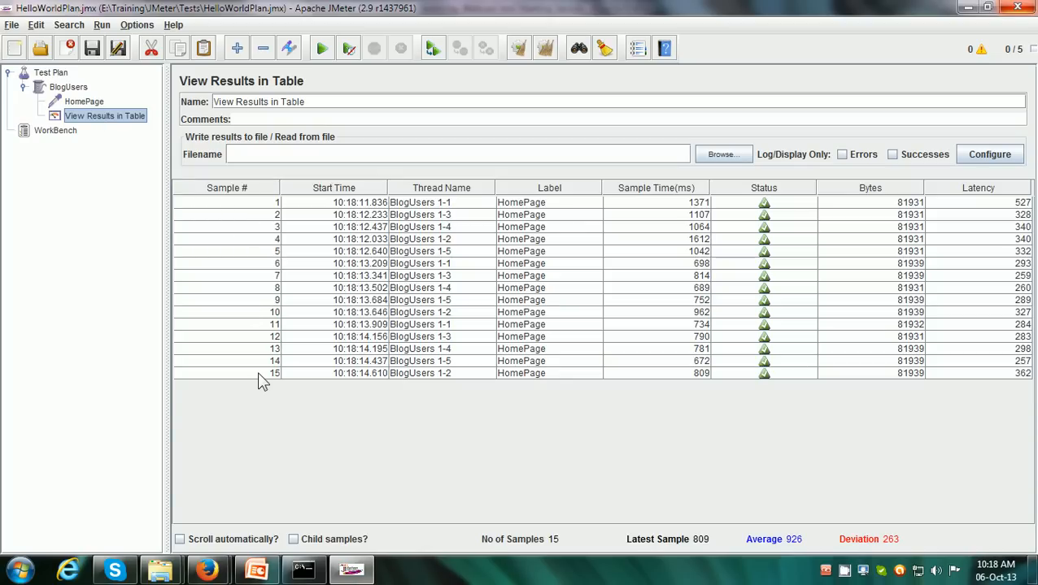
Set the BlogUsers Thread Group's ramp-up period to 20 seconds and its loop count to Forever
left_click(73, 87)
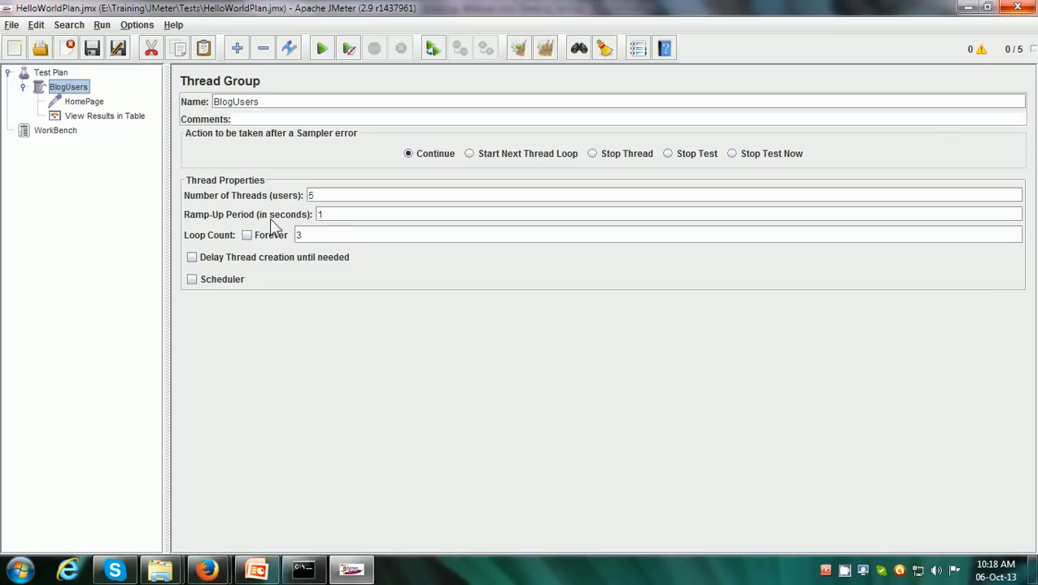
double_click(310, 195)
left_click(320, 214)
left_click_drag(320, 215, 328, 215)
type("20")
left_click_drag(329, 215, 309, 217)
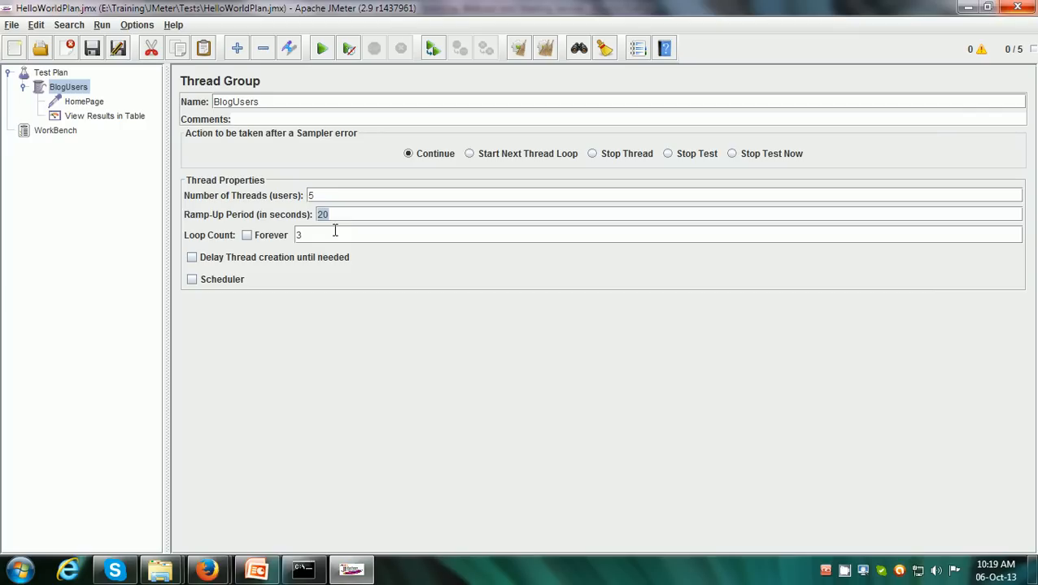
left_click(246, 236)
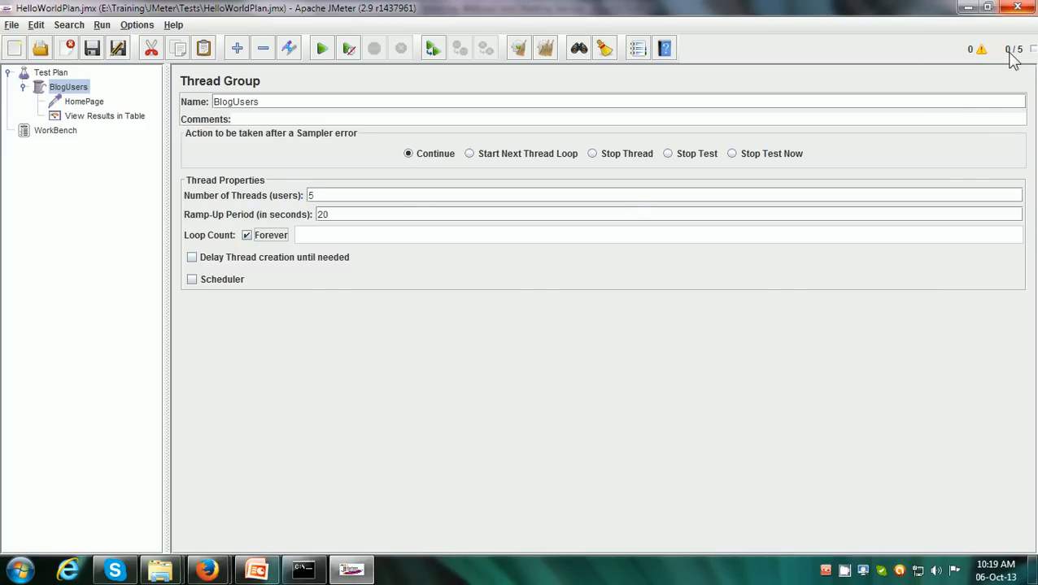
Run the Test Plan and turn on automatic scrolling in the View Results in Table listener
mouse_move(1013, 61)
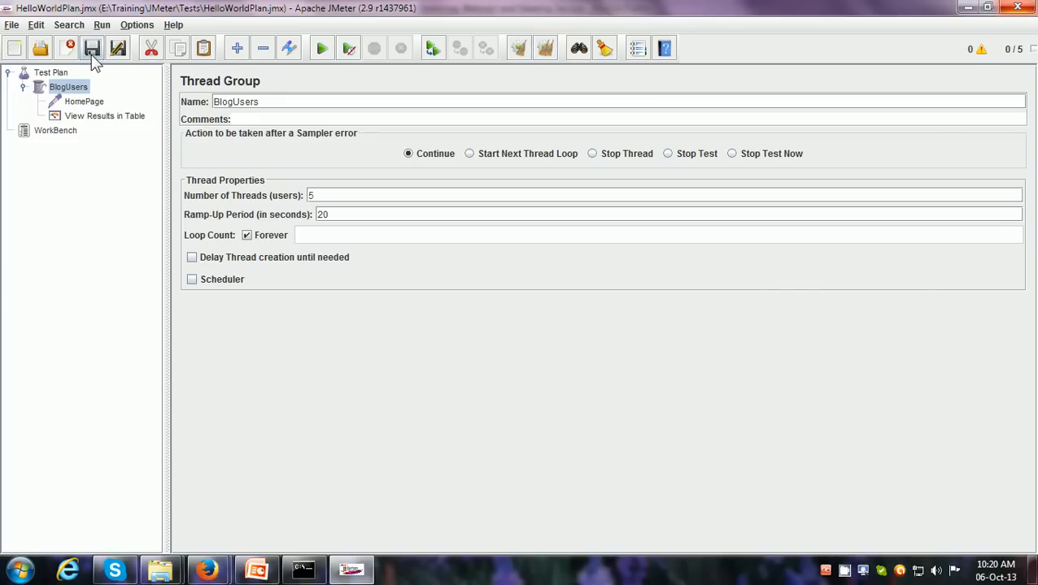
left_click(325, 48)
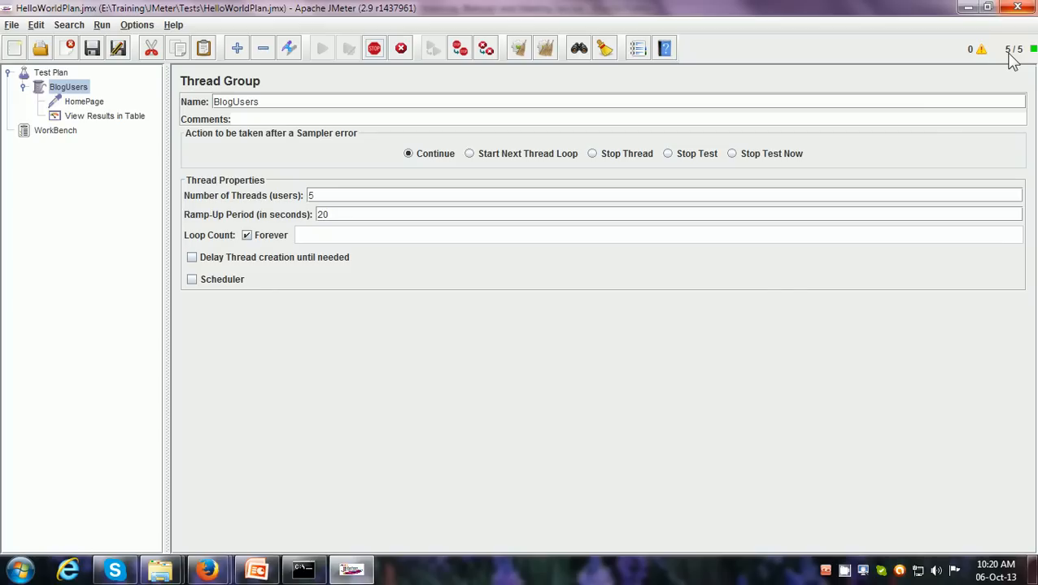
left_click(116, 119)
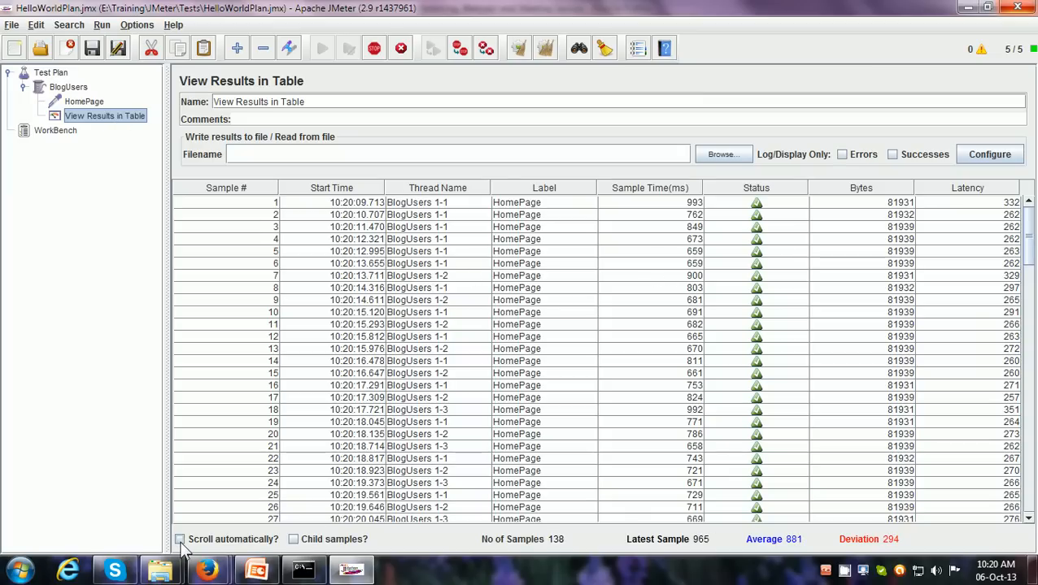
left_click(180, 541)
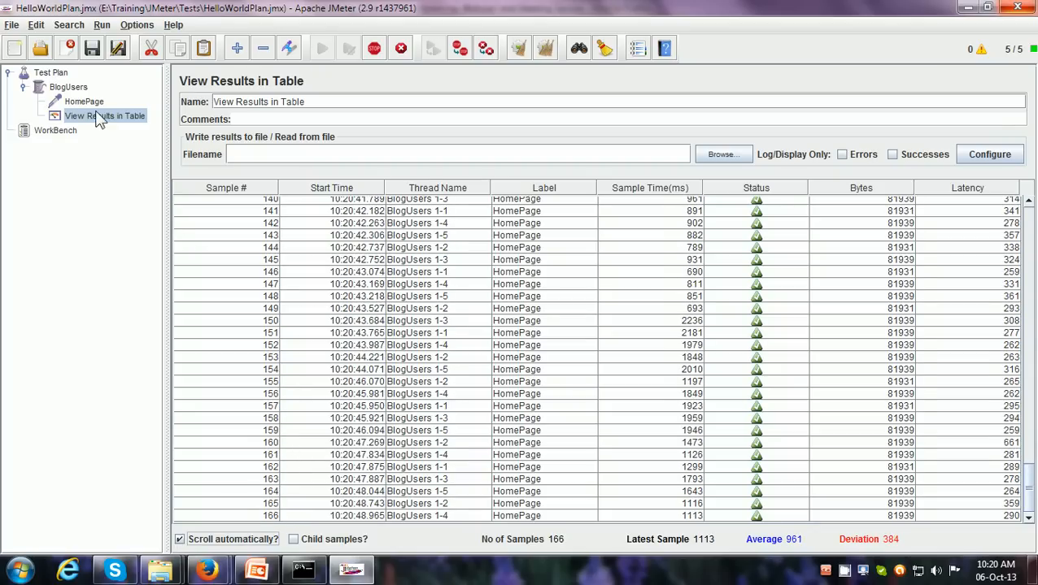
Review the BlogUsers settings during the run, return to the results table and shut down the test
left_click(78, 88)
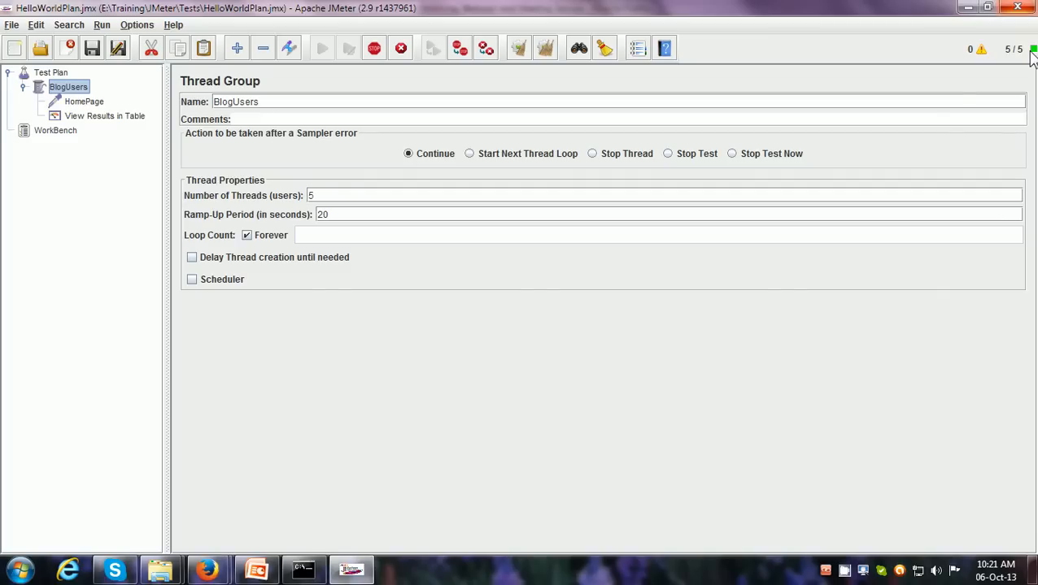
left_click(135, 119)
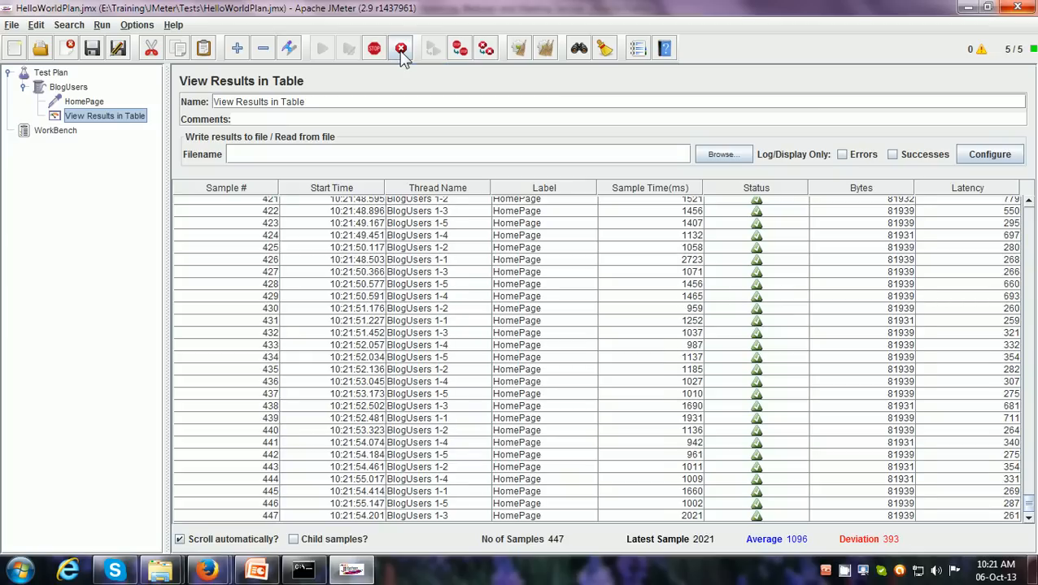
left_click(401, 50)
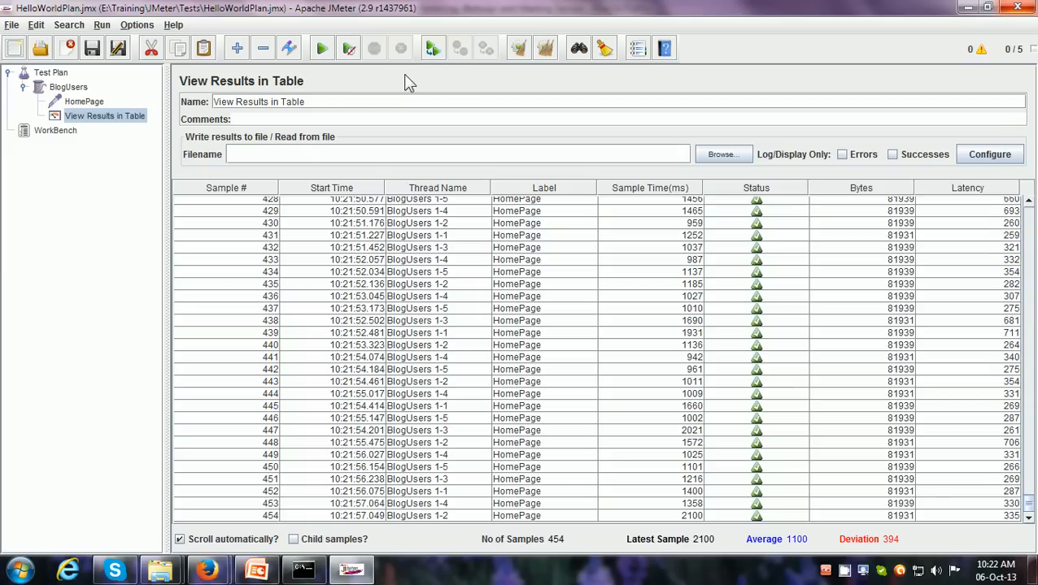
Add a Graph Results listener to the BlogUsers Thread Group
left_click(71, 89)
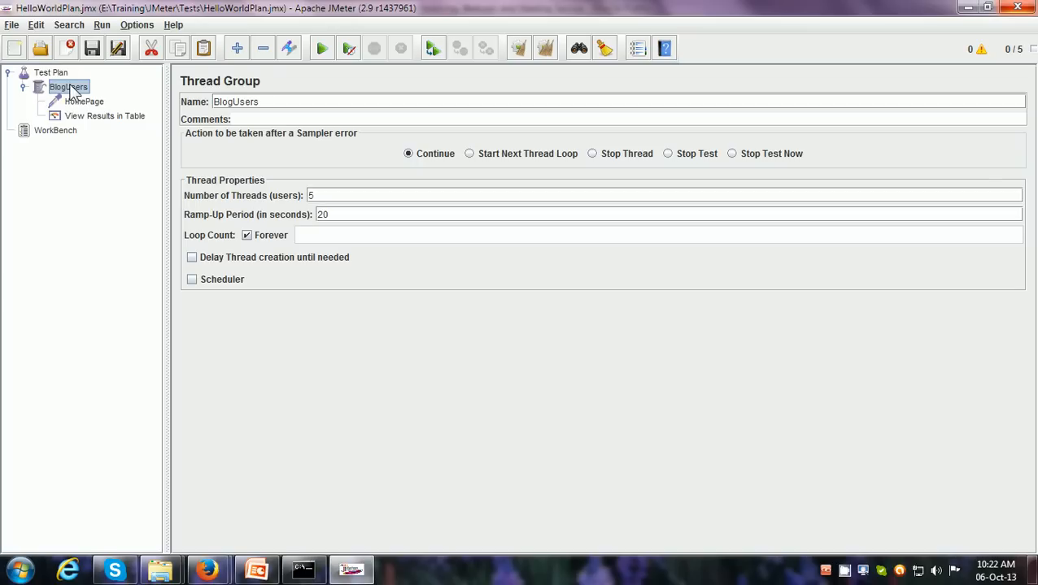
left_click(81, 118)
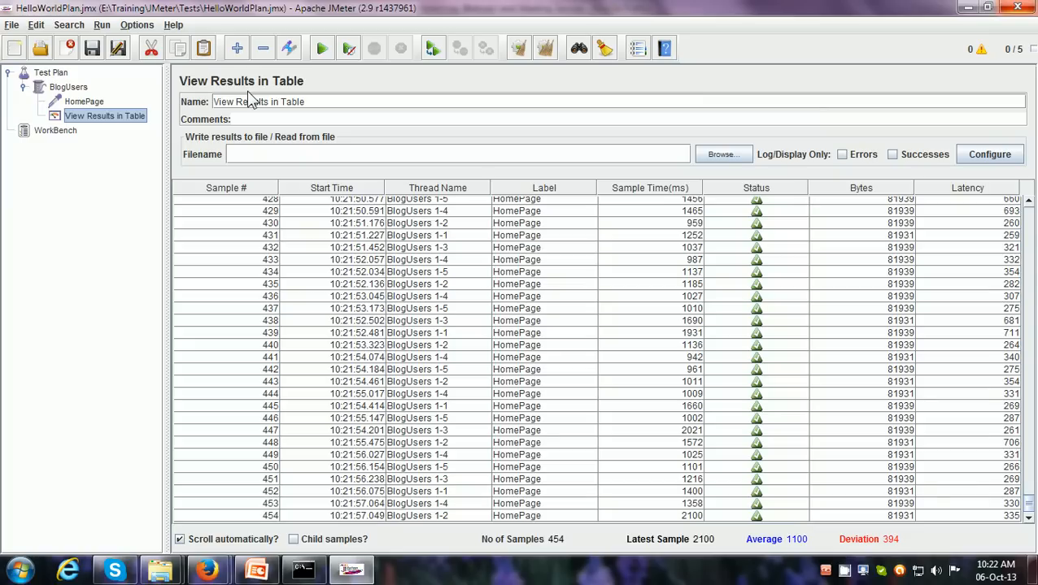
left_click(72, 88)
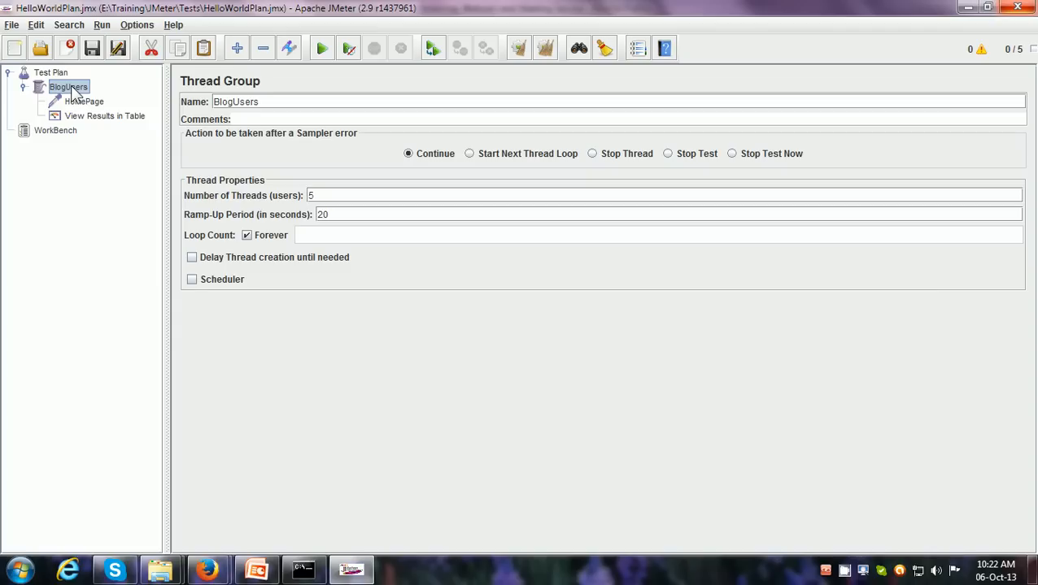
right_click(72, 88)
mouse_move(84, 98)
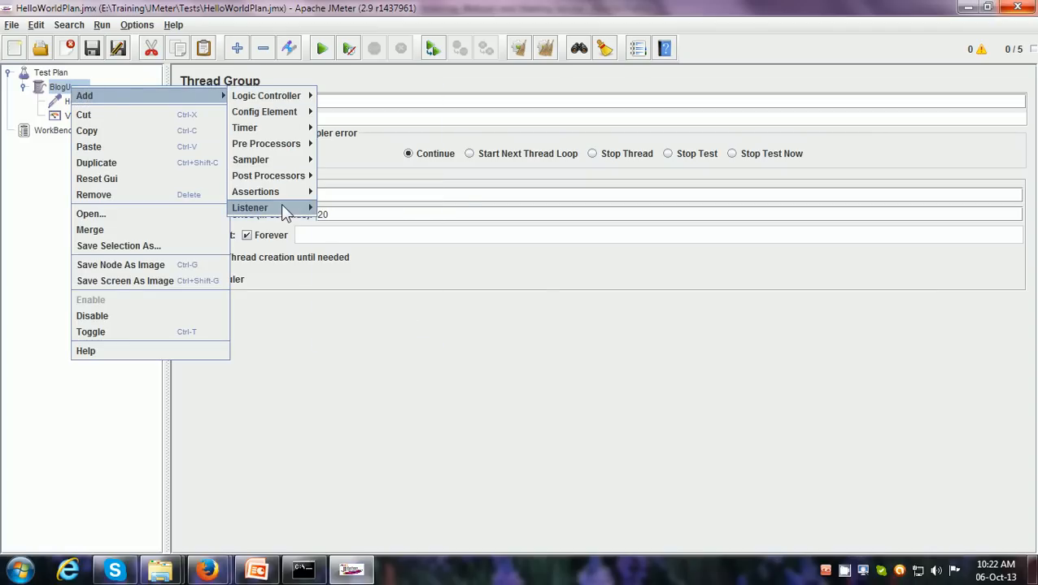
mouse_move(285, 210)
left_click(407, 338)
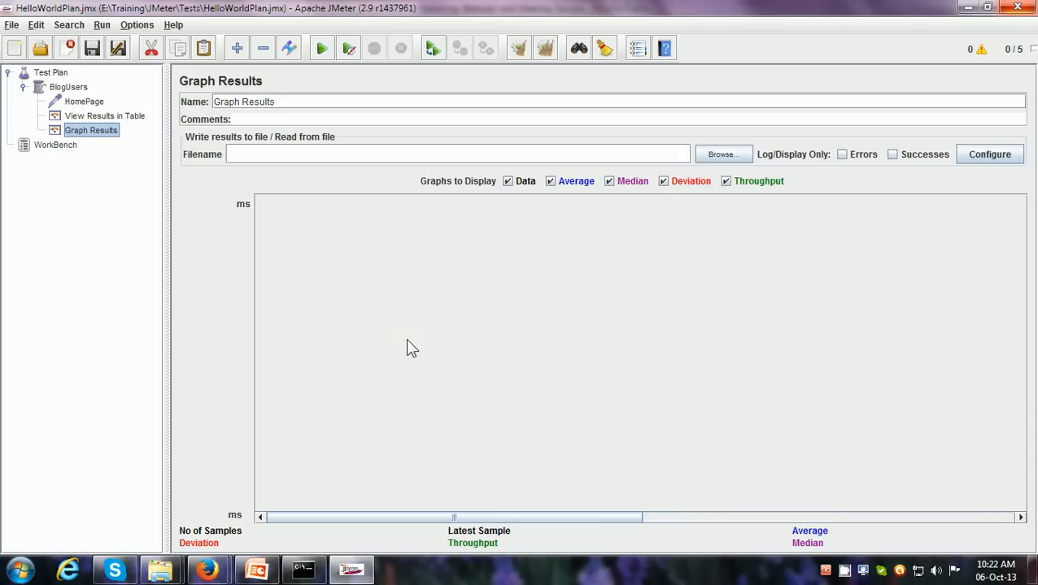
Clear all results, run the Test Plan and view its samples in the table and in Graph Results
left_click(547, 52)
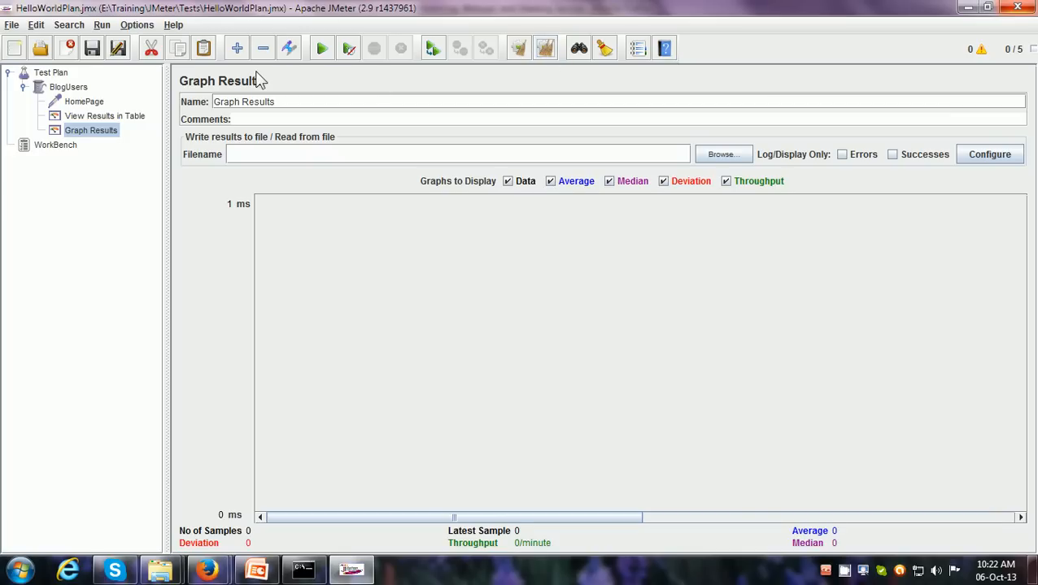
left_click(322, 50)
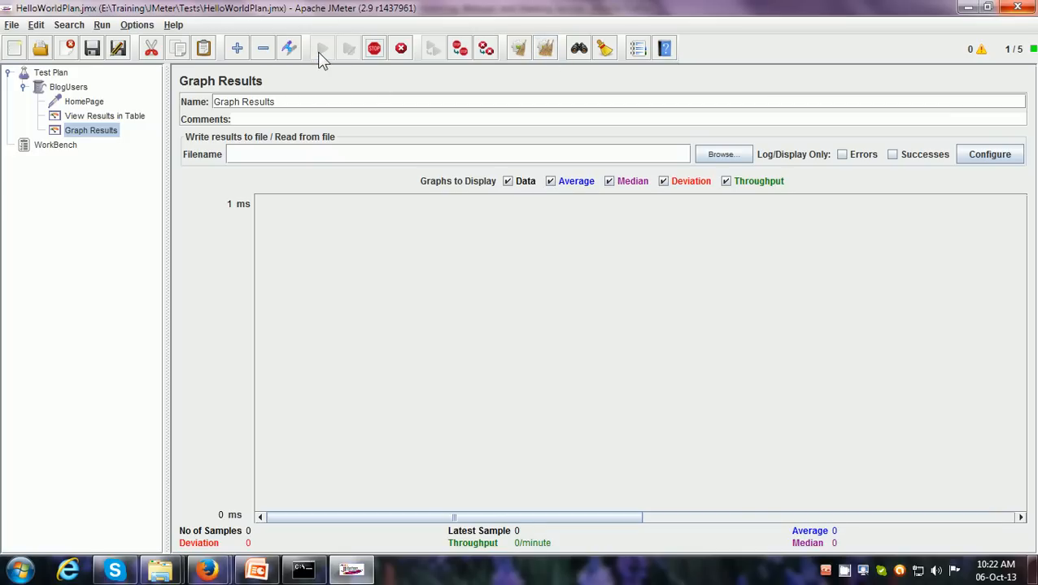
left_click(120, 126)
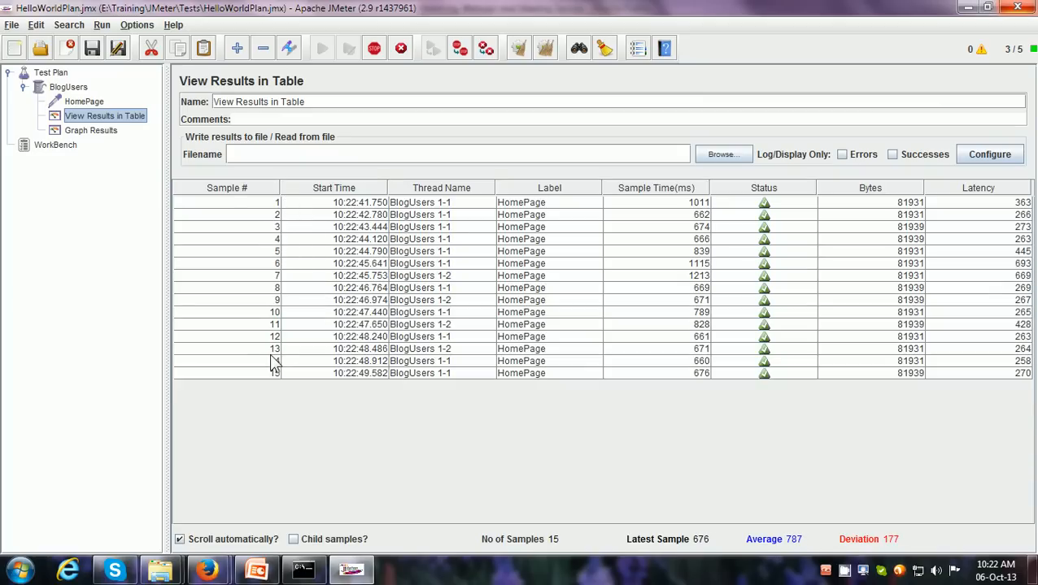
left_click(102, 136)
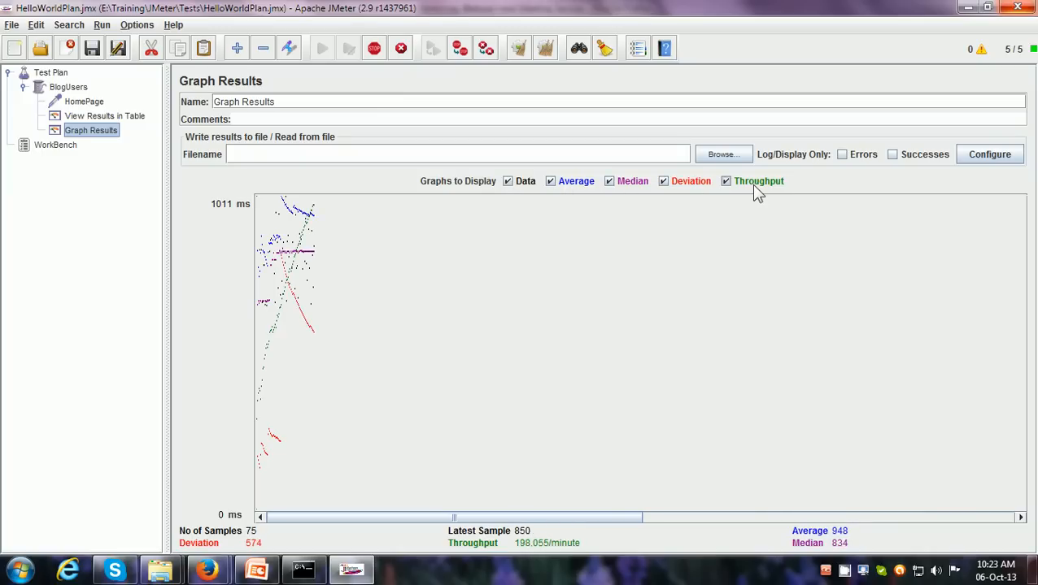
Hide the Data, Median and Deviation plots in Graph Results, keeping only Average and Throughput
left_click(508, 182)
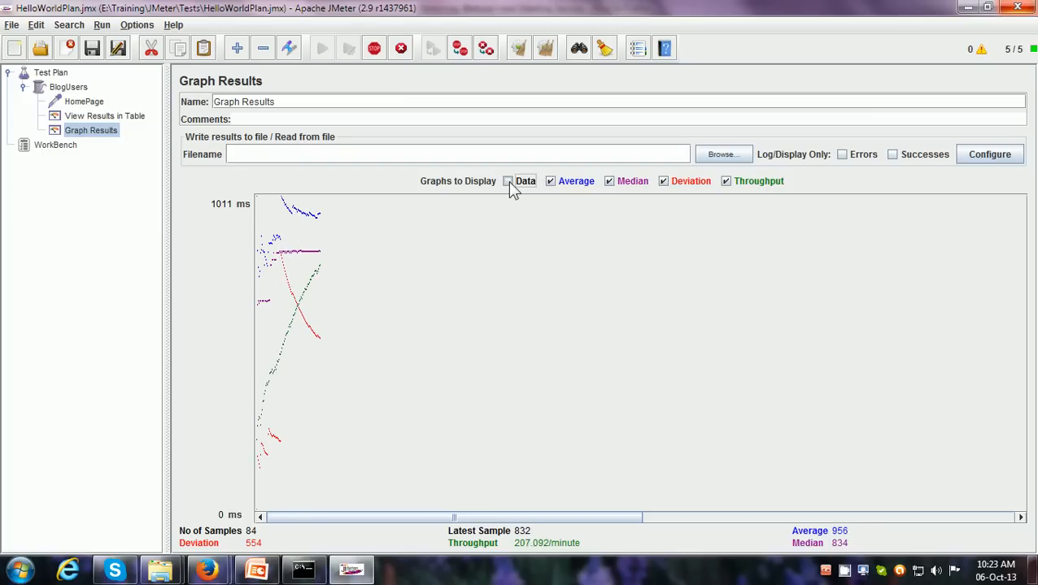
left_click(609, 182)
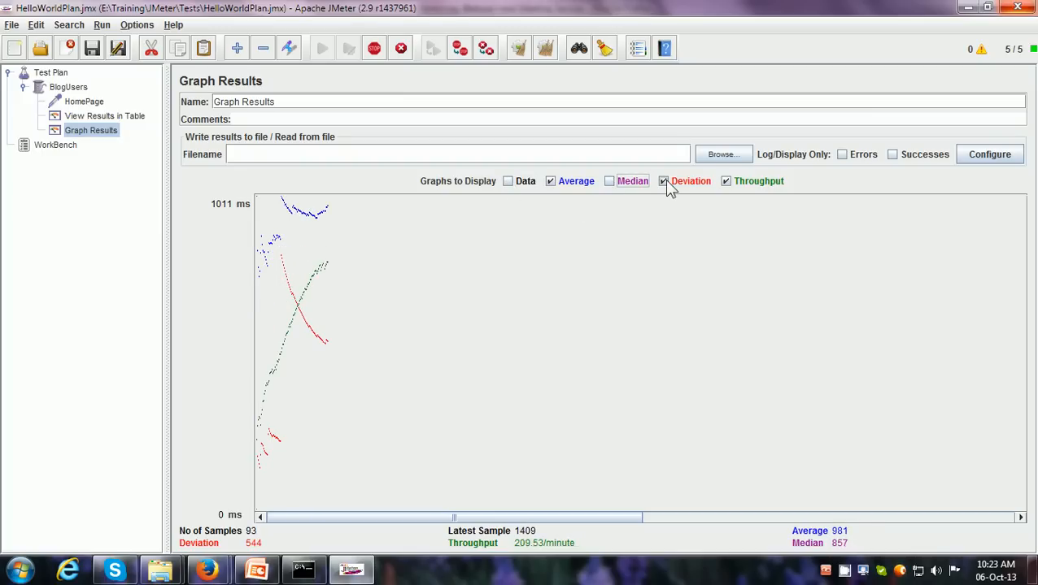
left_click(664, 182)
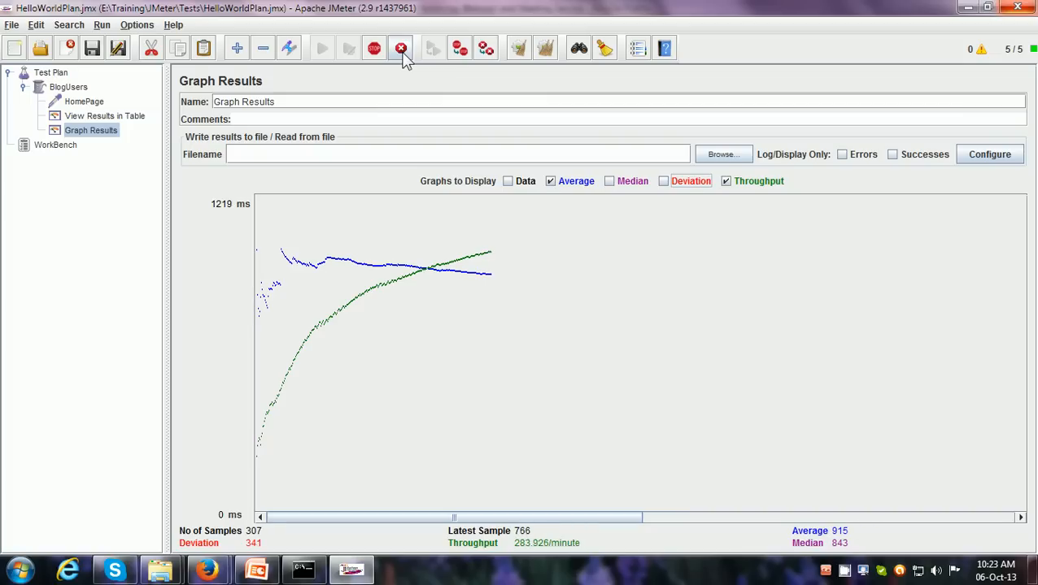
Check the running samples in the results table, return to Graph Results and shut down the test
left_click(112, 115)
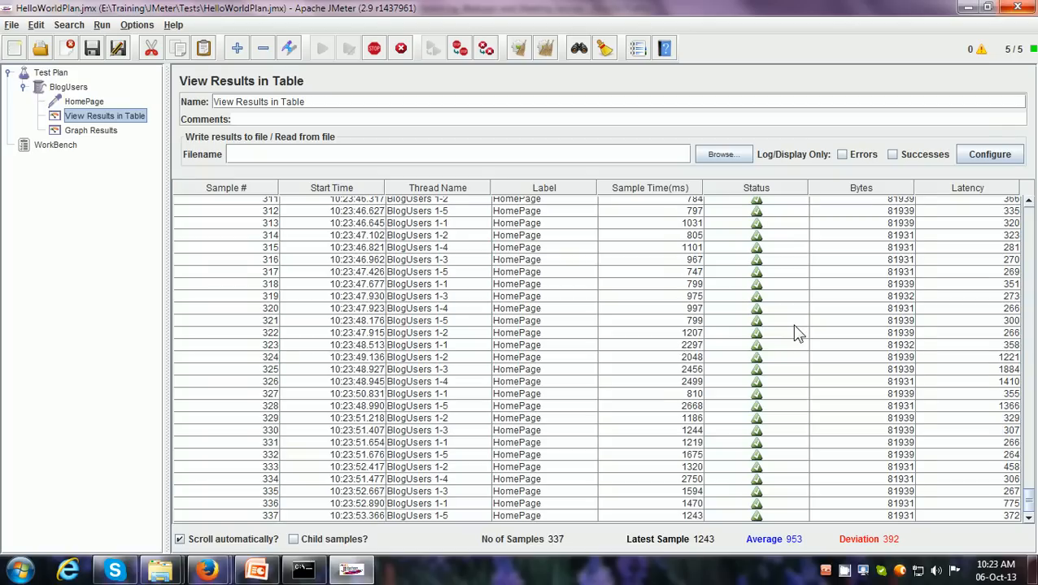
left_click(101, 135)
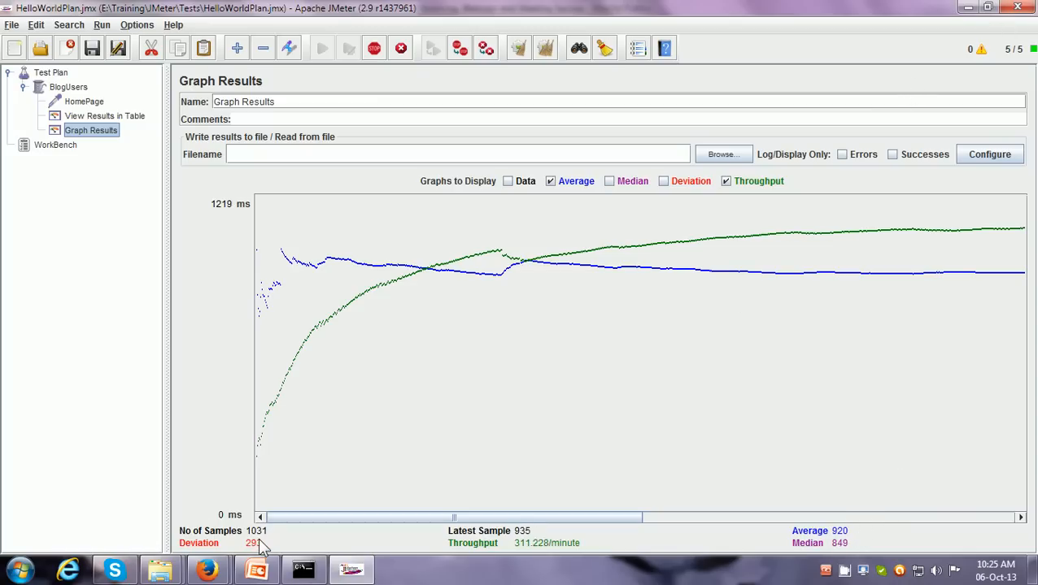
left_click(401, 50)
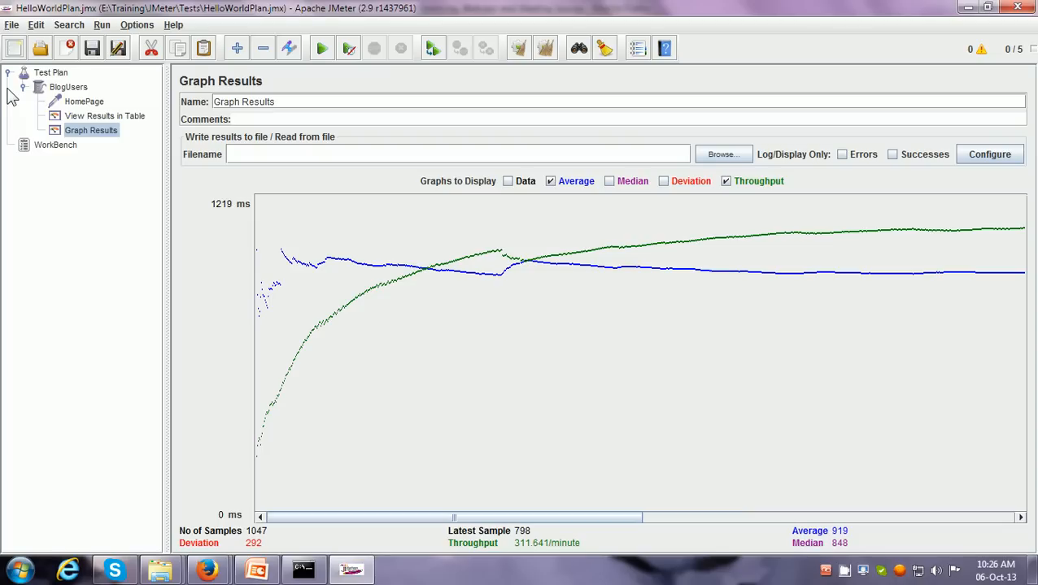
Review the Test Plan's elements in order: BlogUsers, the HomePage request, View Results in Table and Graph Results
left_click(54, 75)
left_click(59, 89)
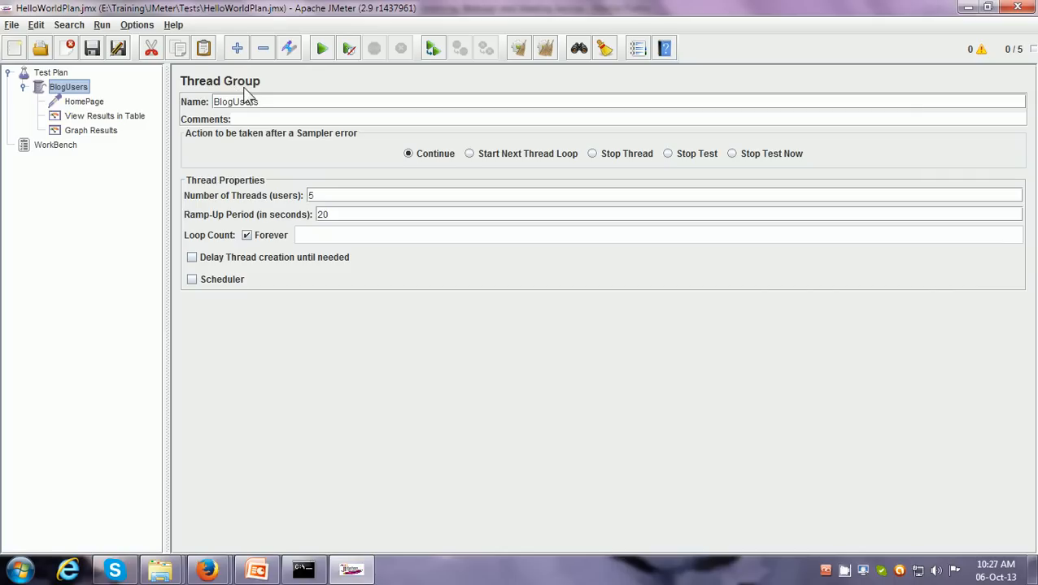
double_click(318, 195)
left_click(89, 102)
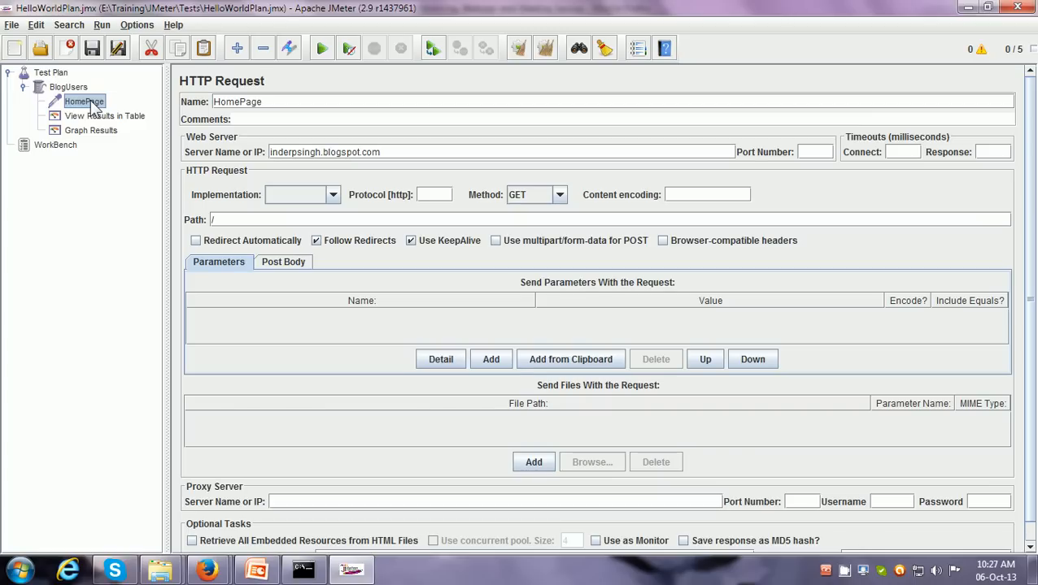
left_click(109, 119)
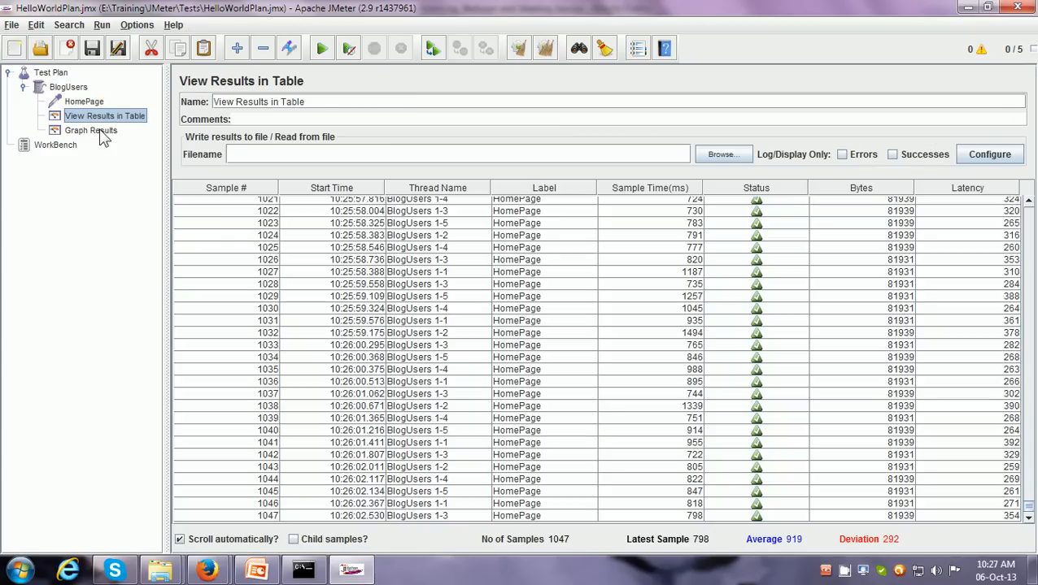
left_click(99, 132)
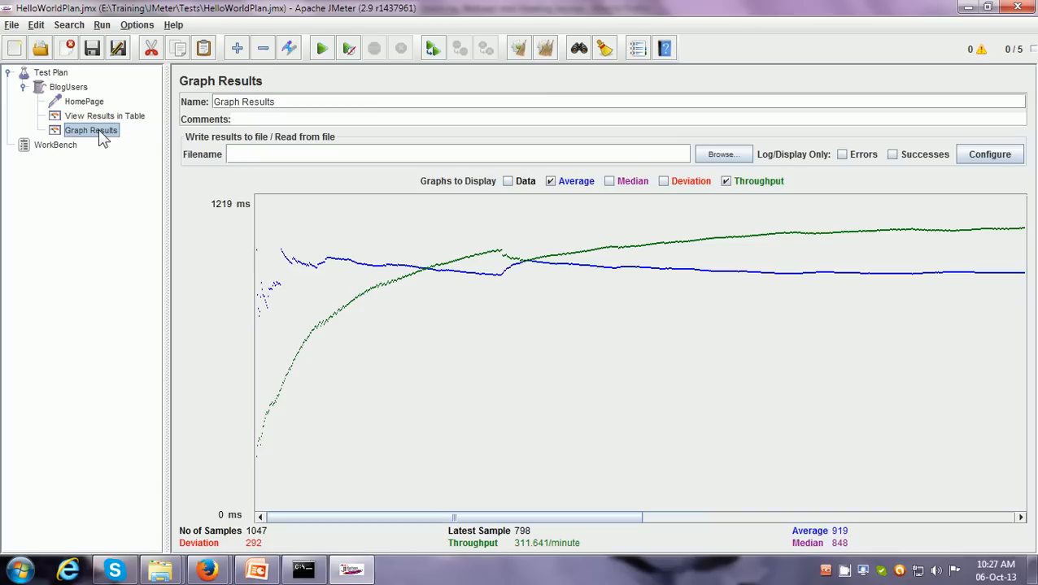
Try a fixed loop count of 20 in the BlogUsers Thread Group and switch it back to Forever
left_click(75, 89)
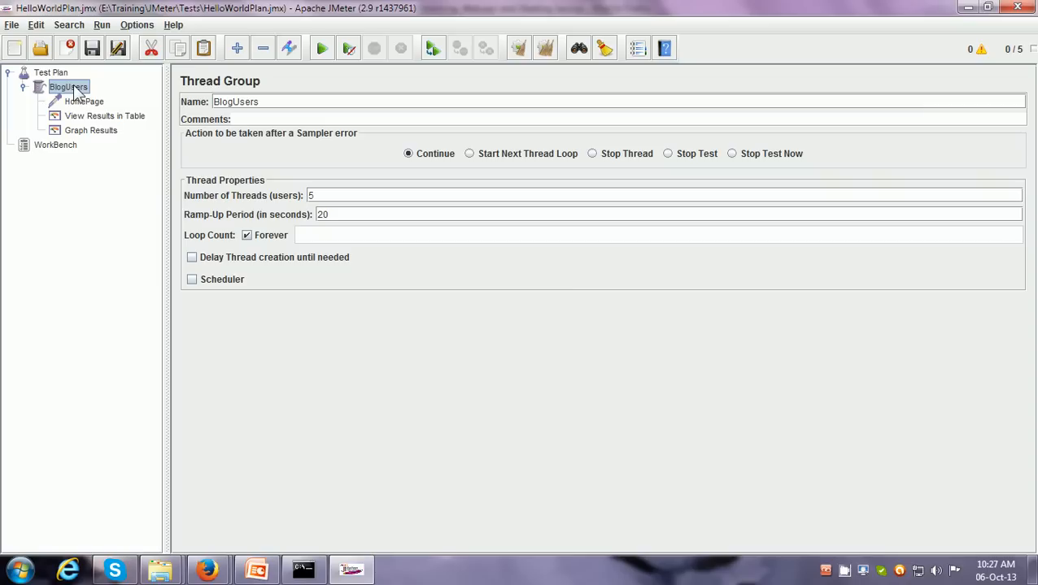
double_click(323, 194)
double_click(322, 214)
left_click(247, 236)
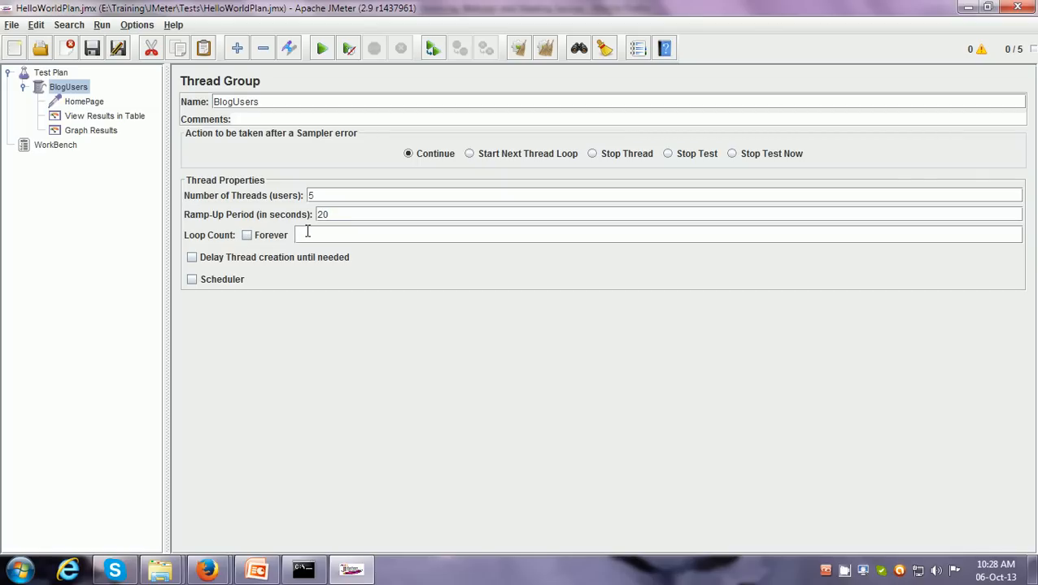
type("20")
left_click(247, 236)
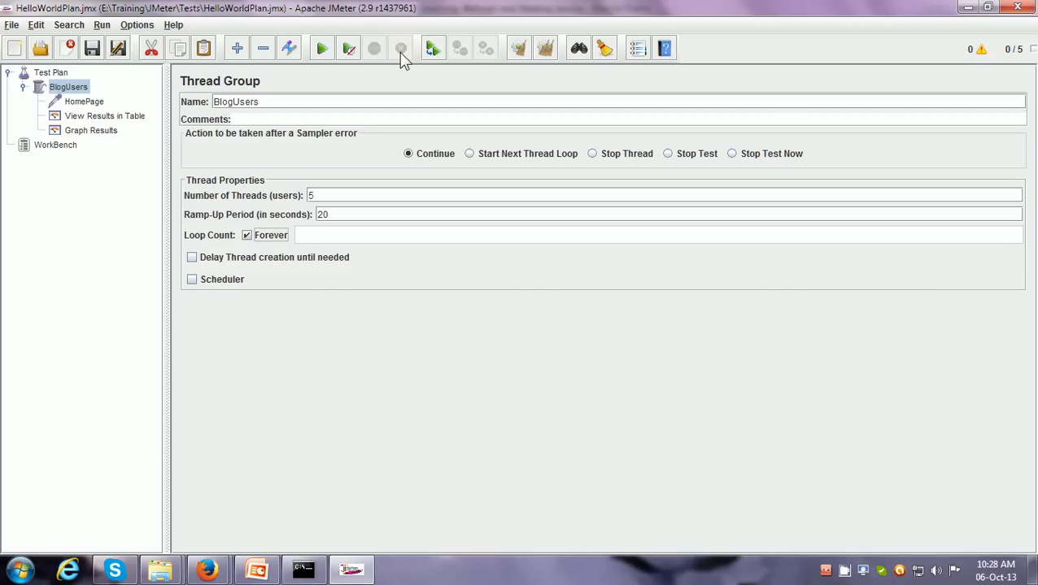
Review the test results from the first sample in View Results in Table, and view the plots in Graph Results
left_click(131, 116)
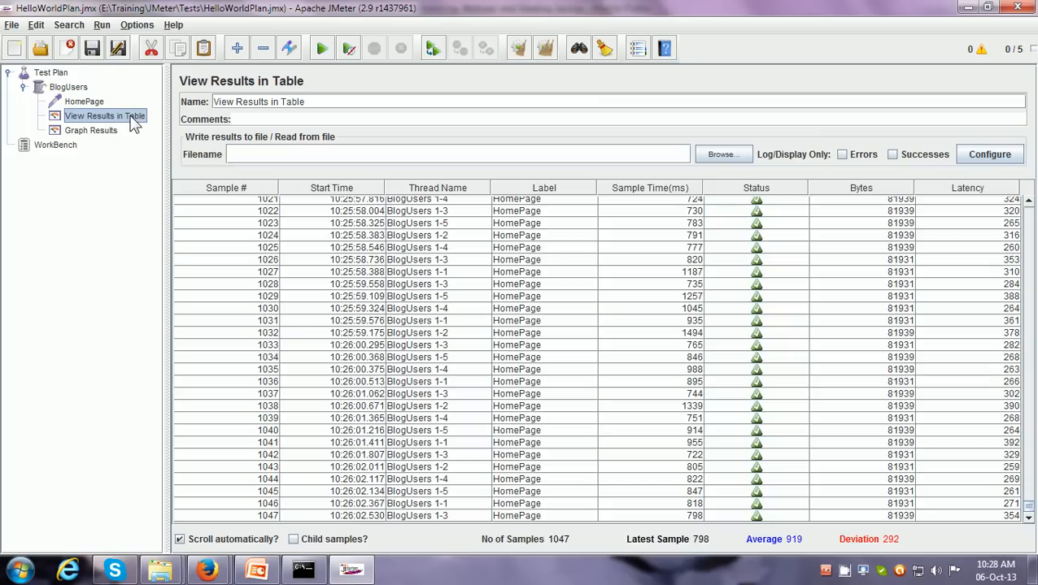
left_click_drag(1033, 521, 1032, 213)
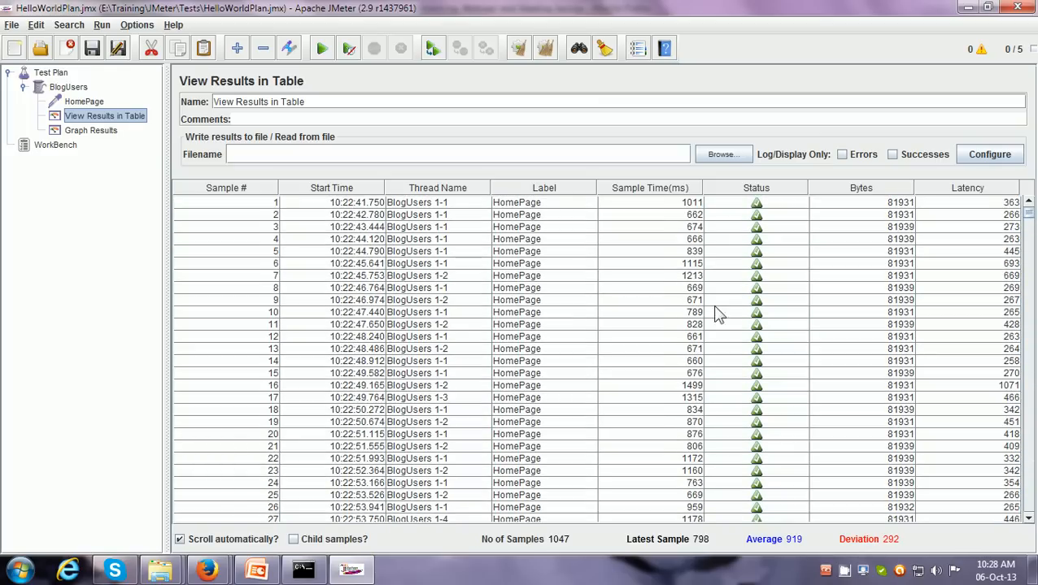
left_click(115, 133)
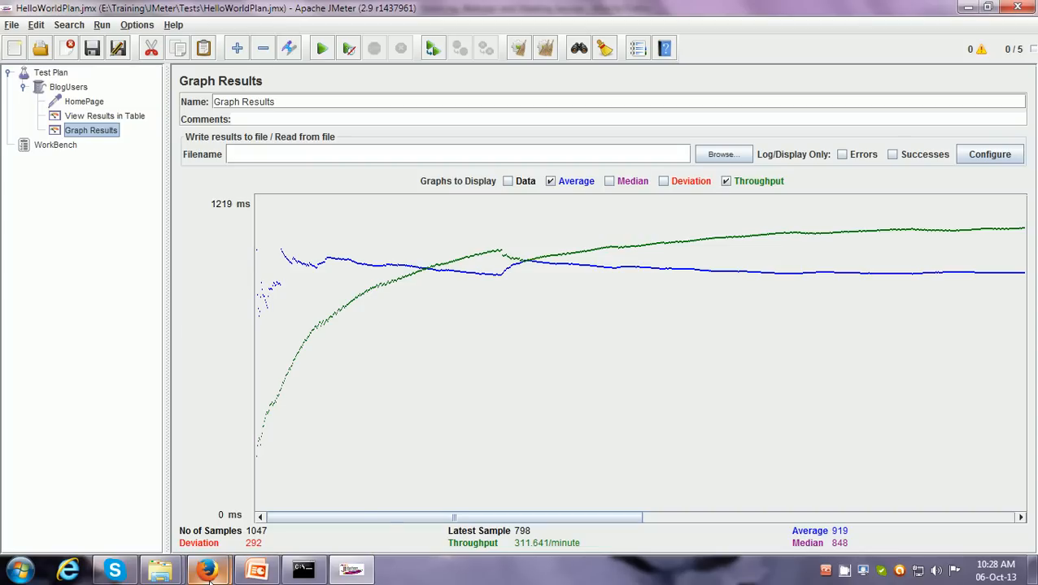
Switch to the AnyMeeting session in Firefox and send everyone the chat message "clear so far?"
mouse_move(208, 570)
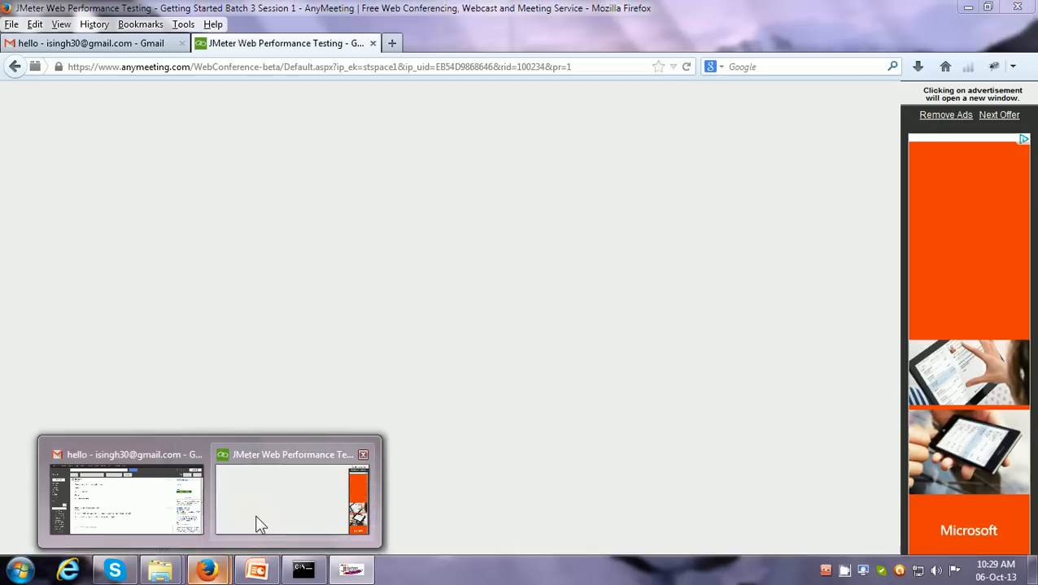
left_click(259, 524)
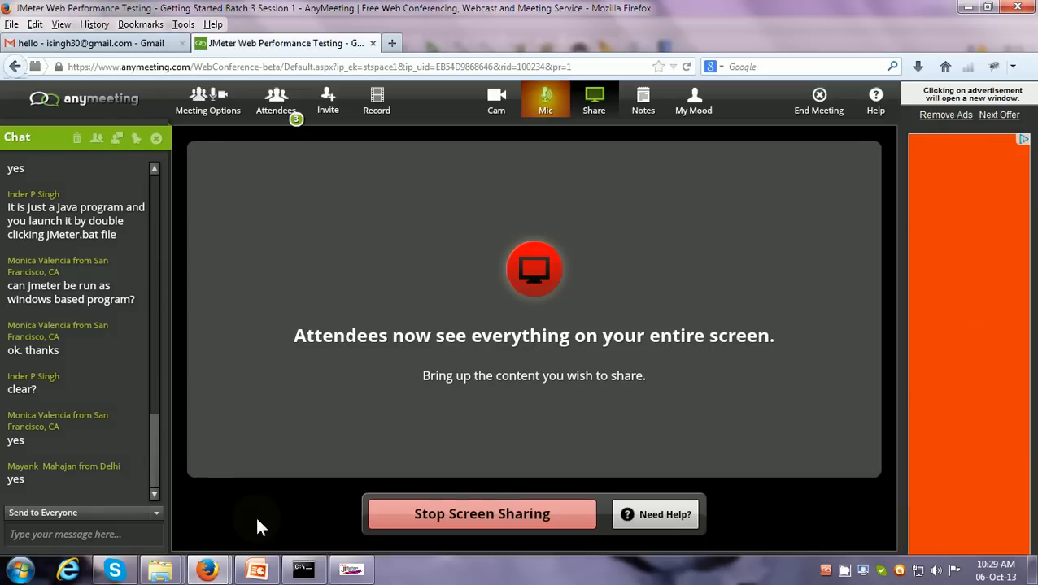
left_click(103, 538)
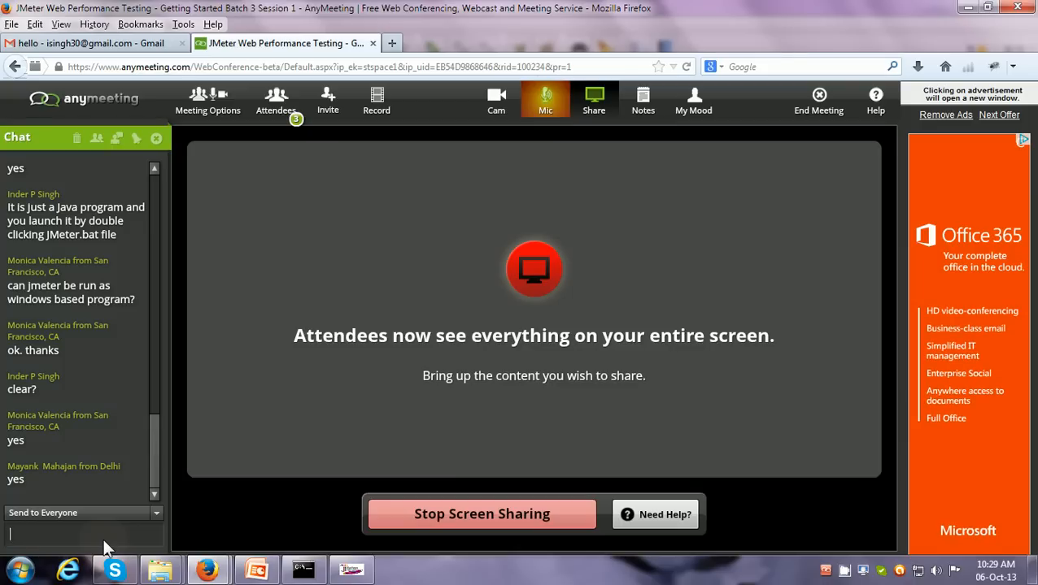
type("clear so fa")
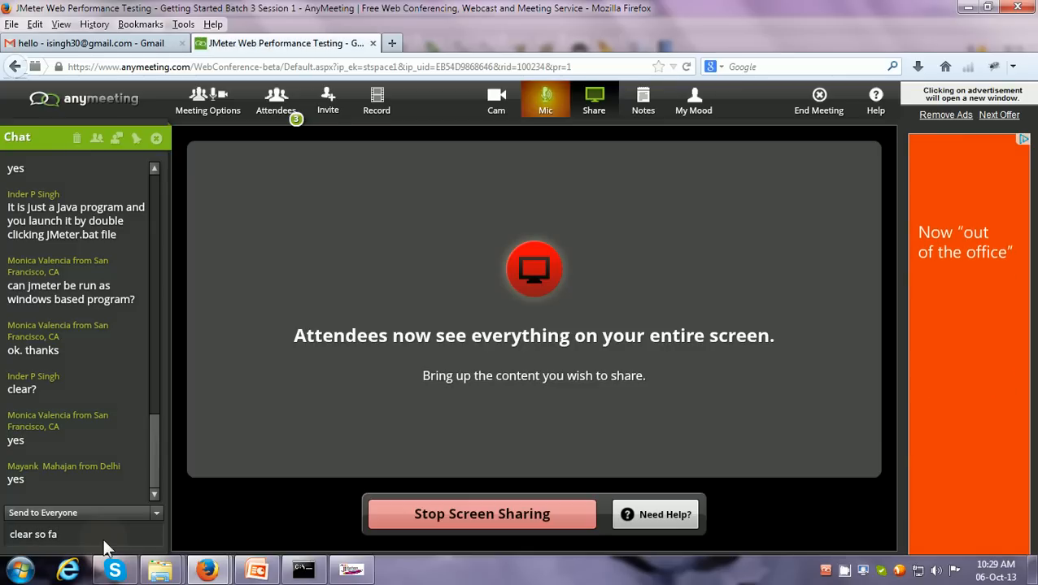
type("r?")
key("Return")
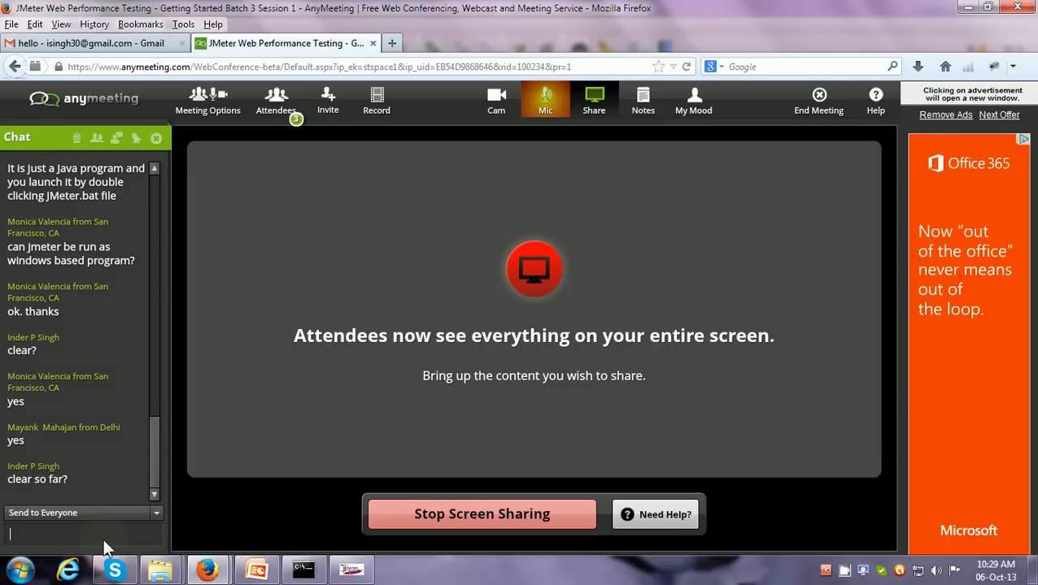